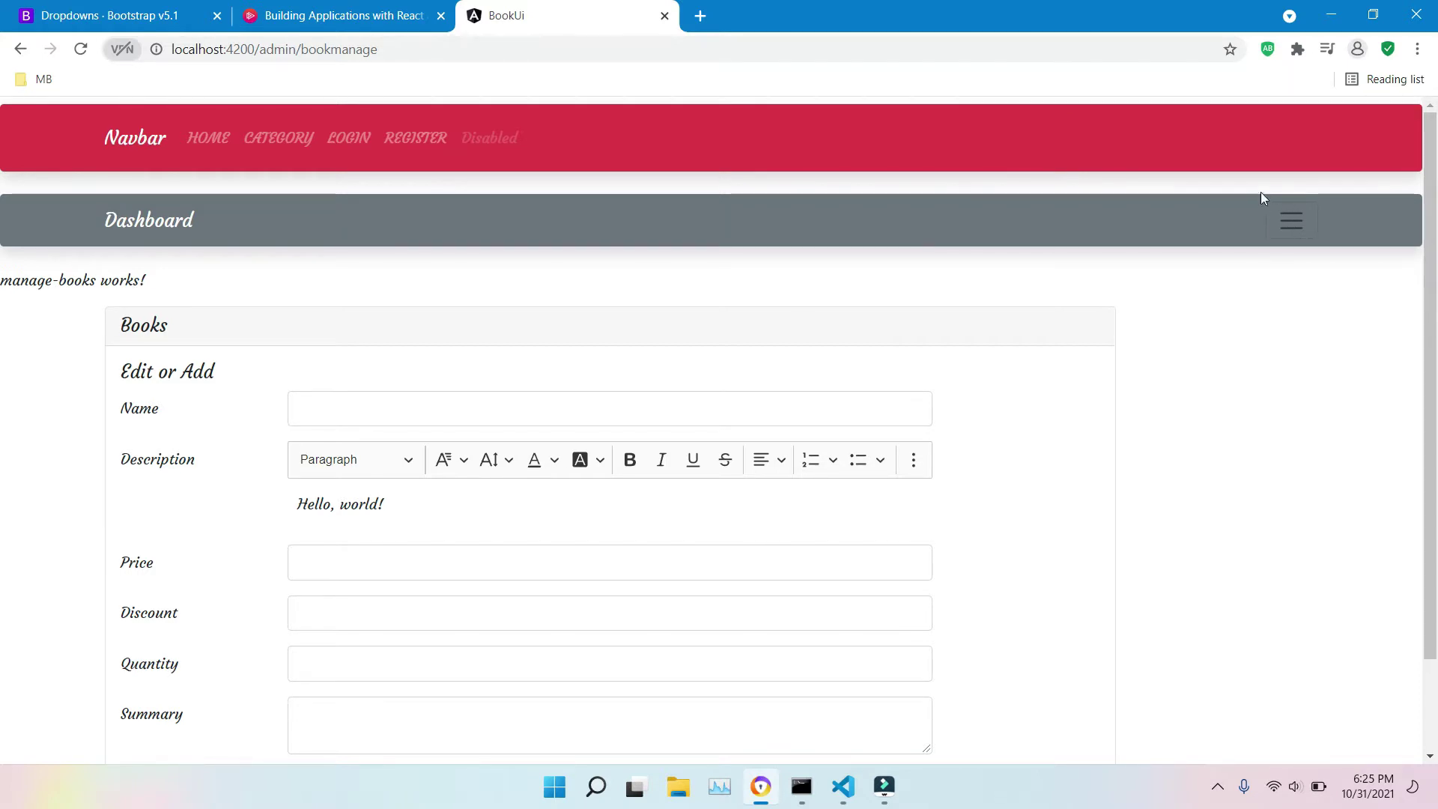
Step: Open and close the side navigation panel and scroll the page
click(1291, 223)
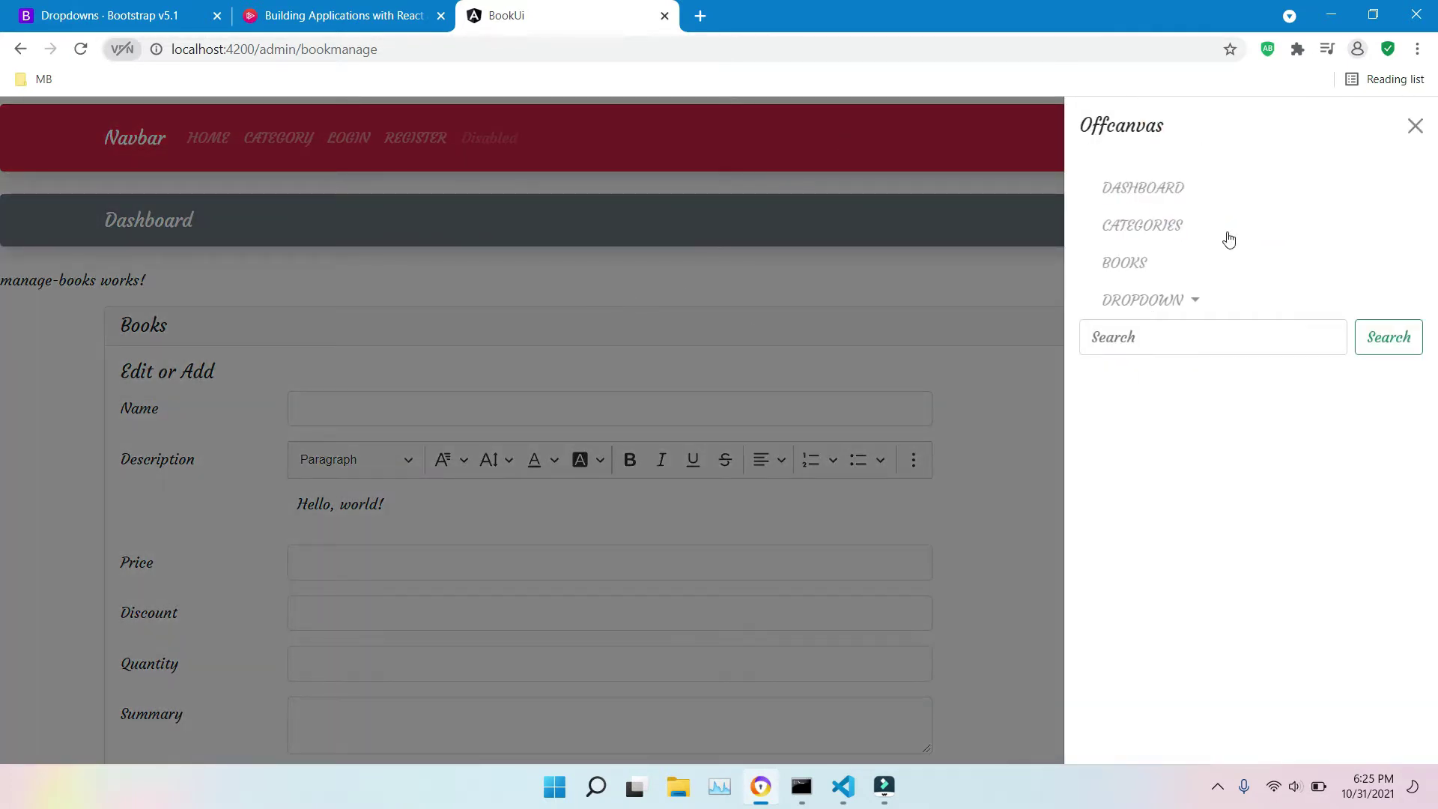
click(1414, 126)
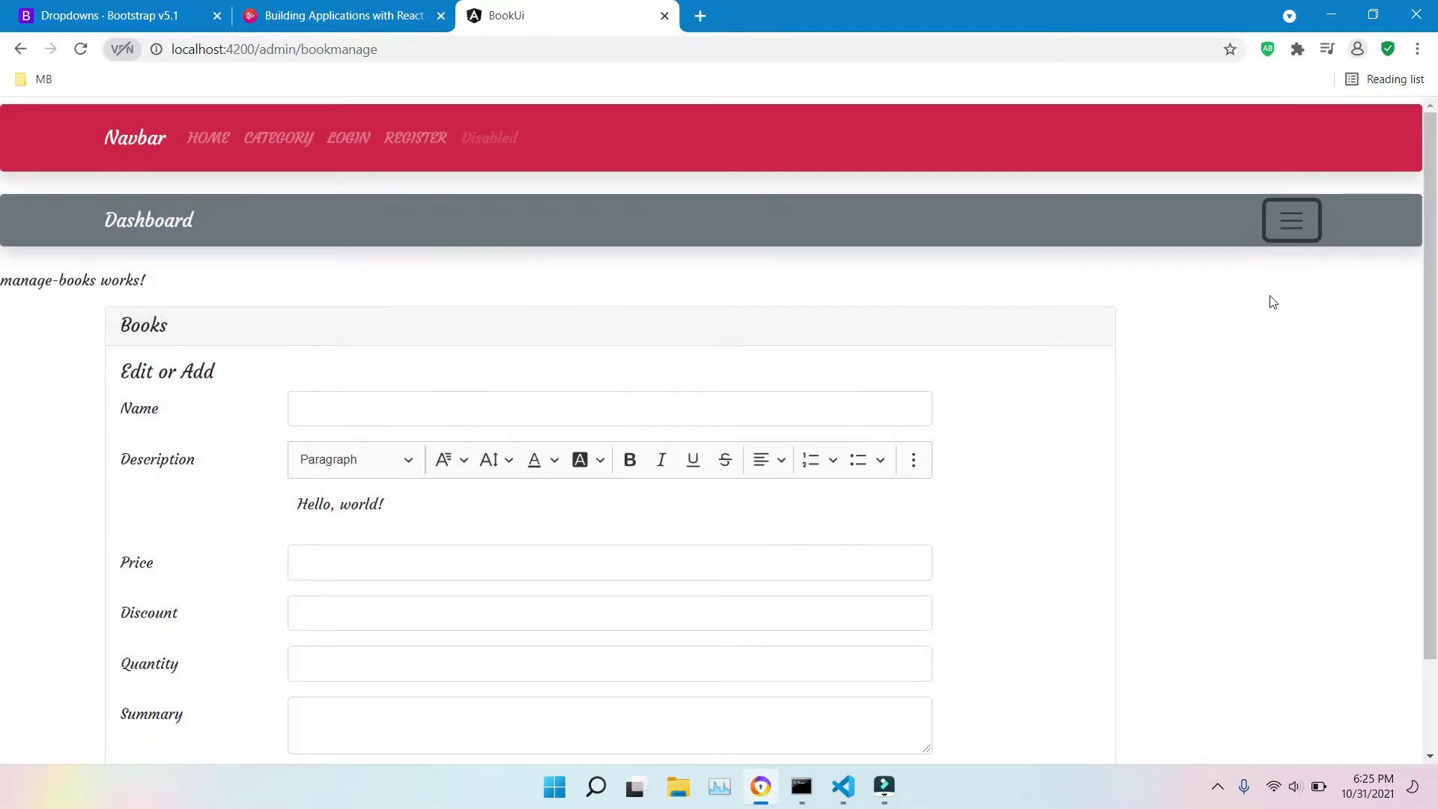
scroll(1429, 224, down, 2)
scroll(1429, 225, up, 2)
Step: Load localhost:4200/admin/category and open Chrome developer tools via Inspect
click(355, 49)
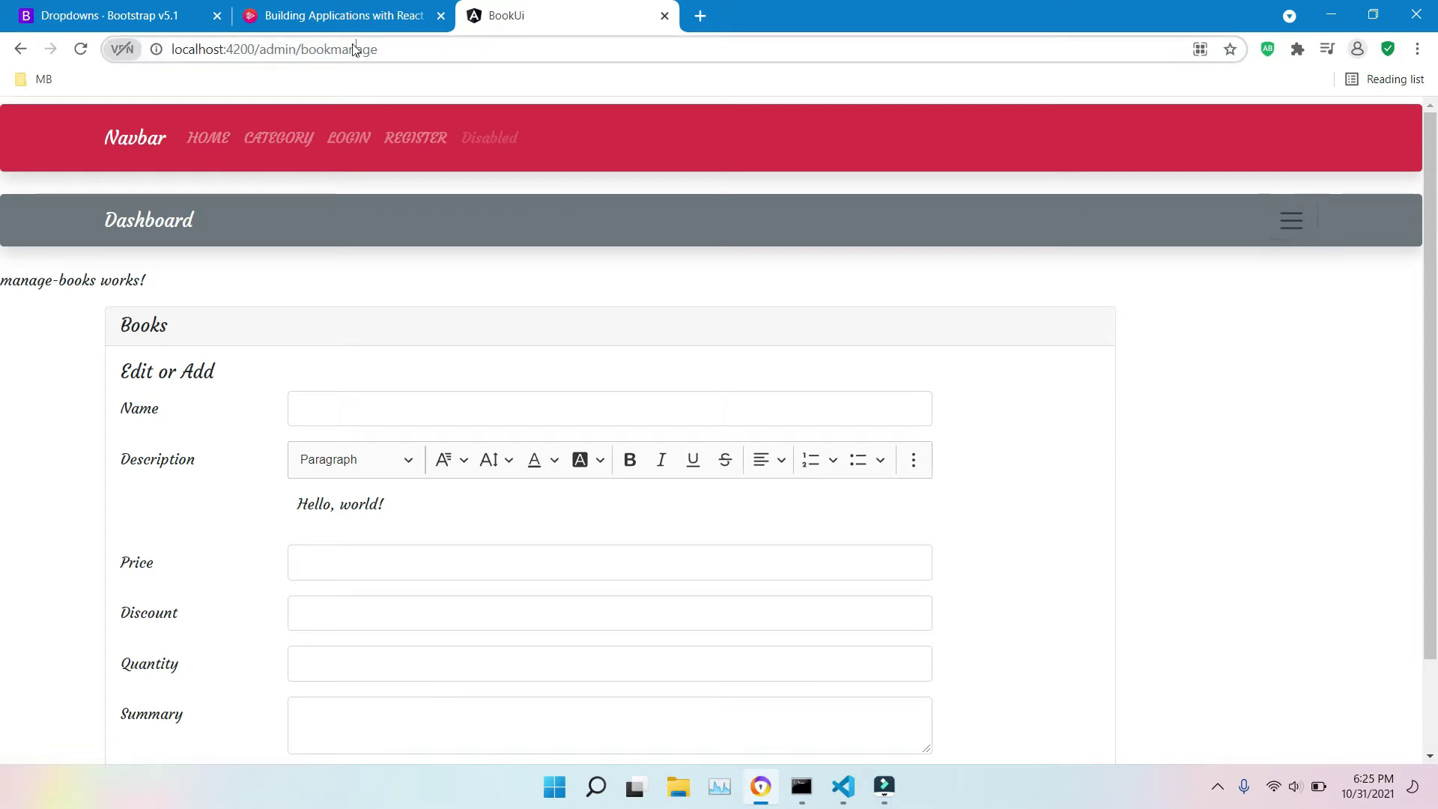
double_click(355, 49)
text(c)
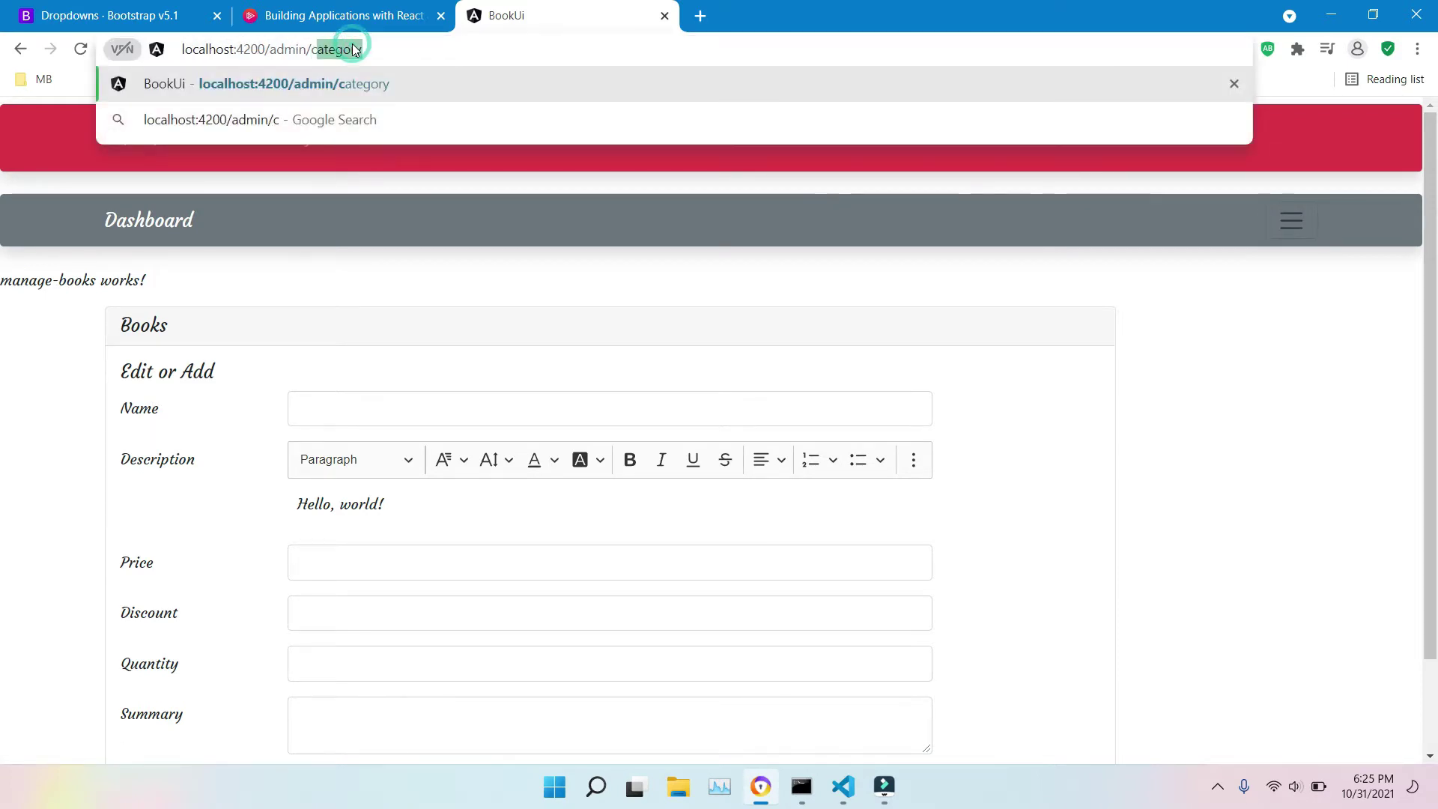
click(355, 49)
key(Return)
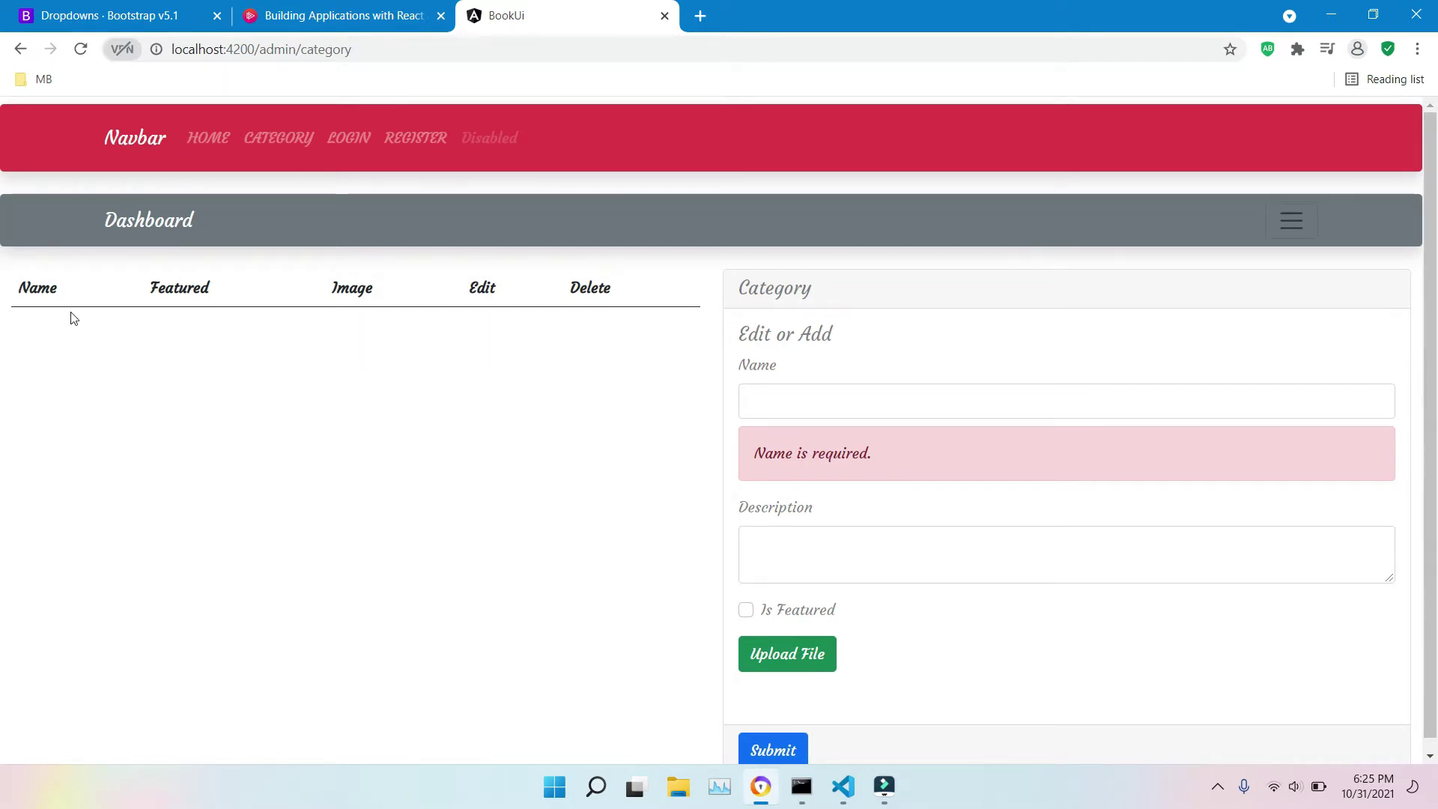
right_click(297, 378)
click(375, 624)
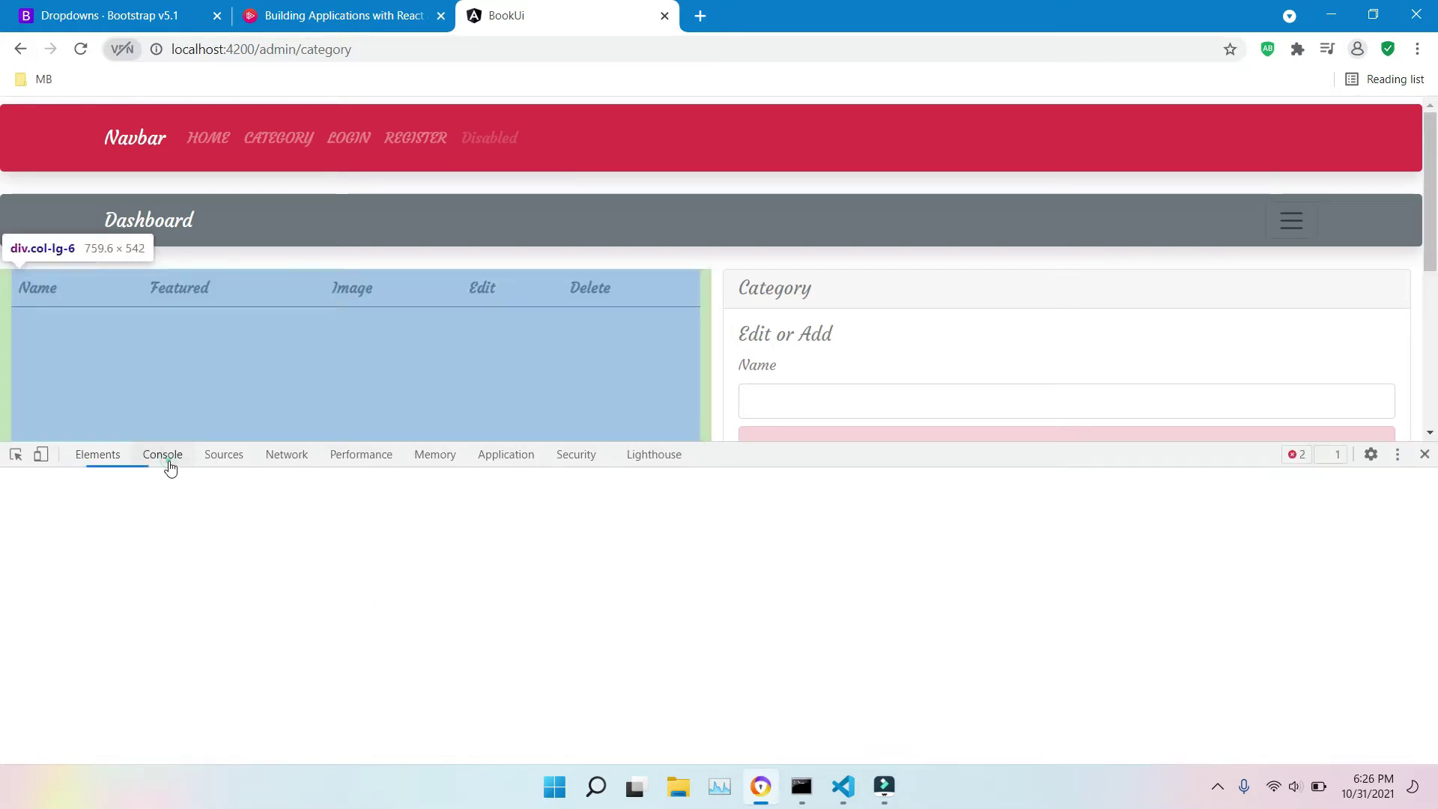
Step: Expand the Categories API HttpErrorResponse connection-refused error in the Console, then close DevTools
click(166, 456)
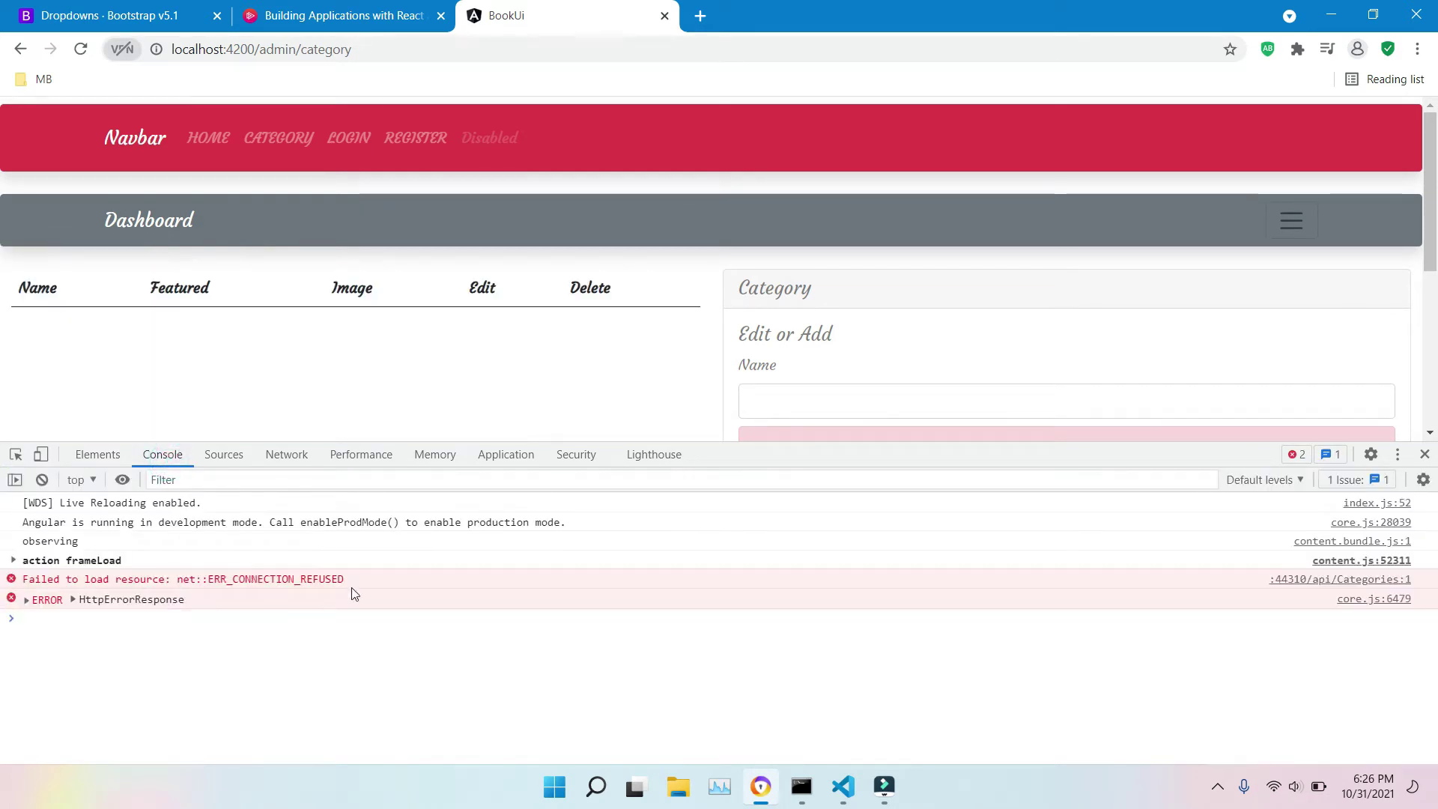
click(28, 602)
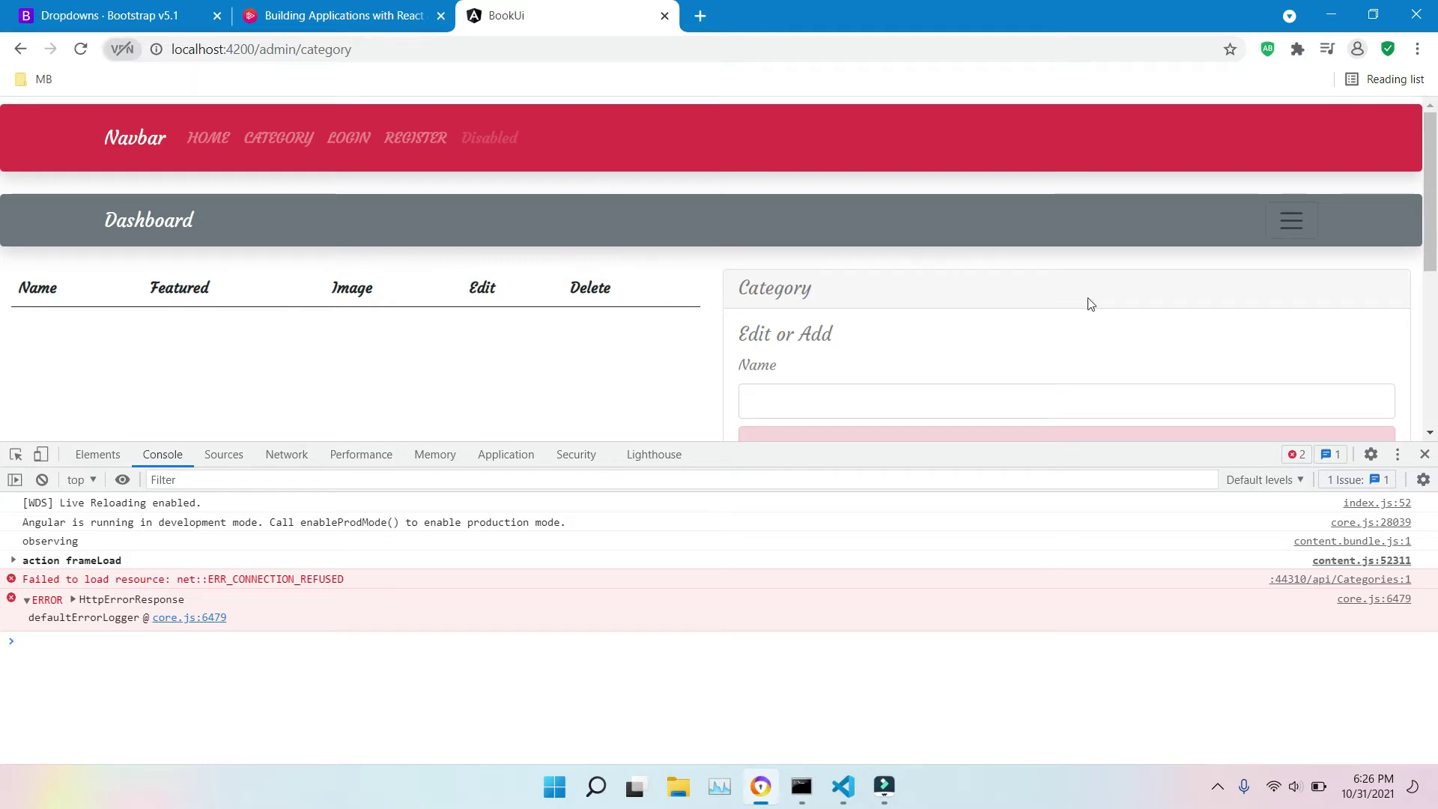
click(1425, 454)
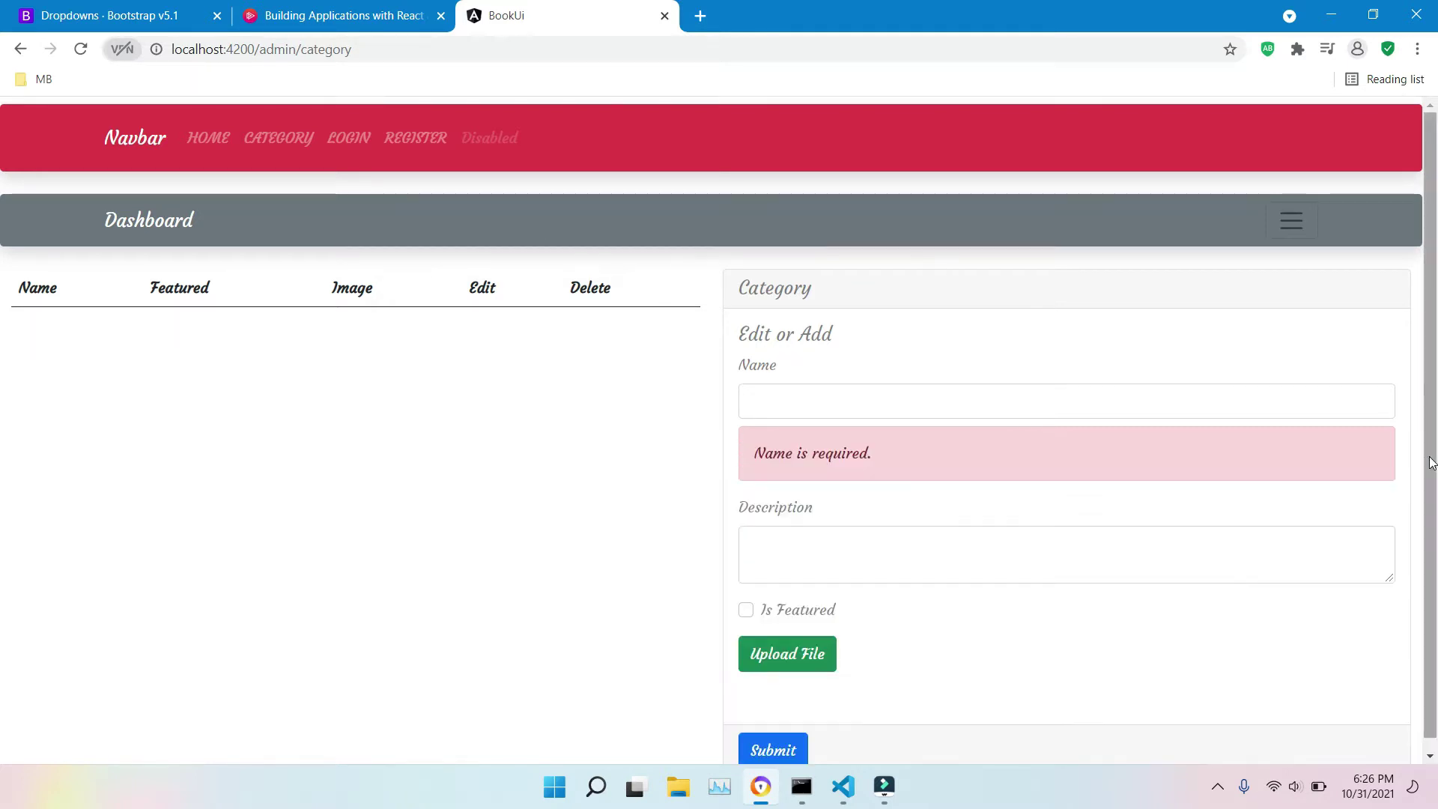
Step: Tick Is Featured on the category form, then filter the RMS.Web menu to HealthyFood
click(876, 558)
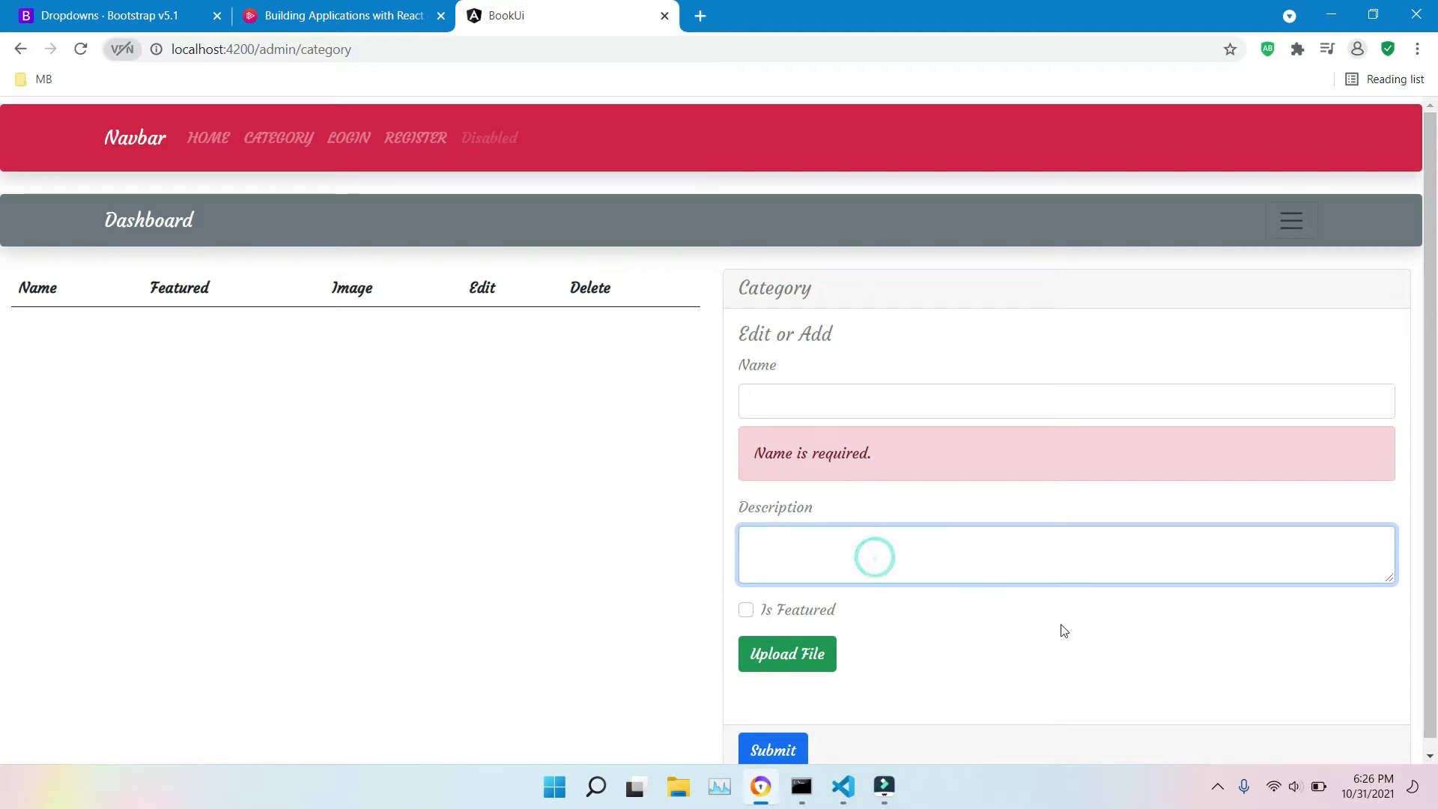
drag(1059, 628, 745, 619)
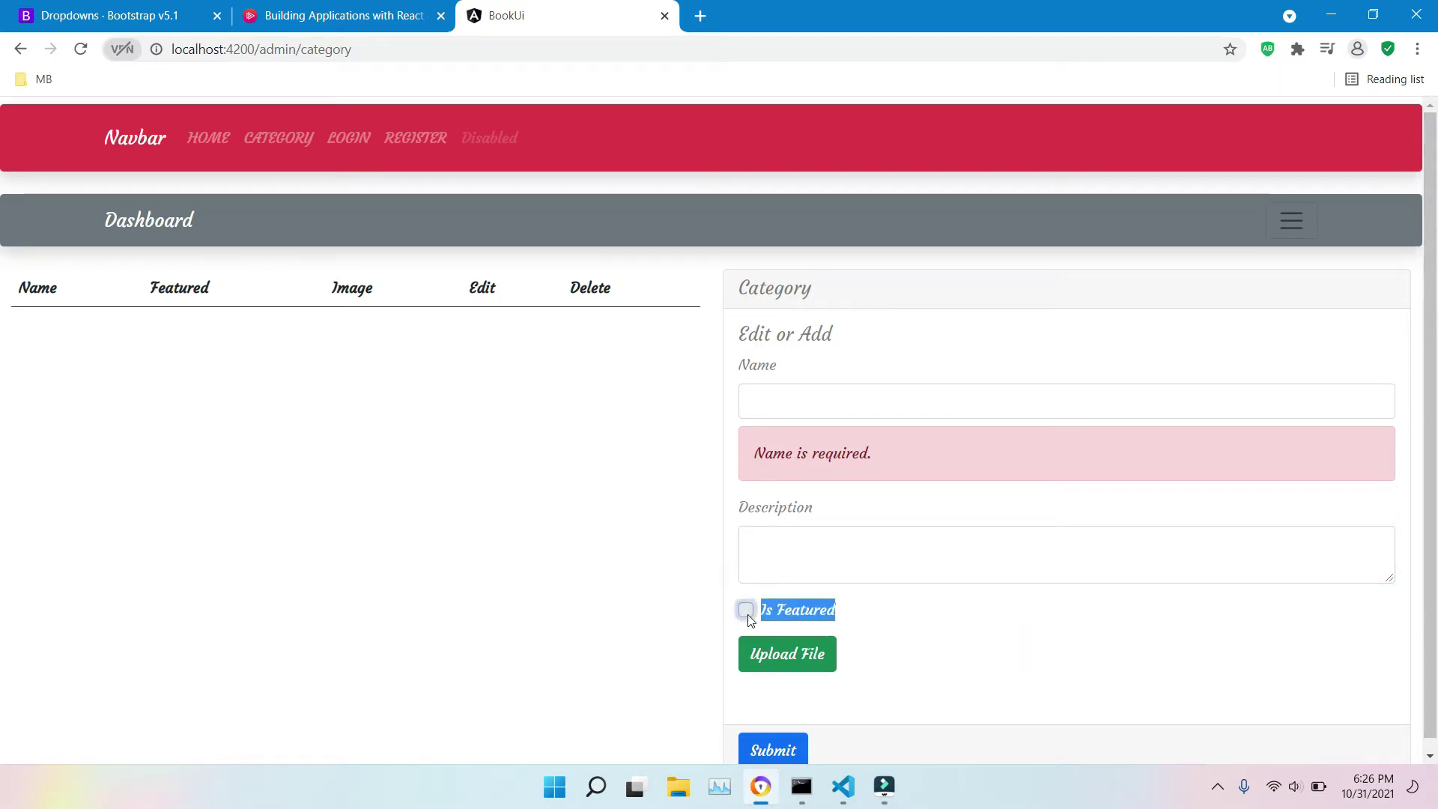
click(746, 610)
click(979, 603)
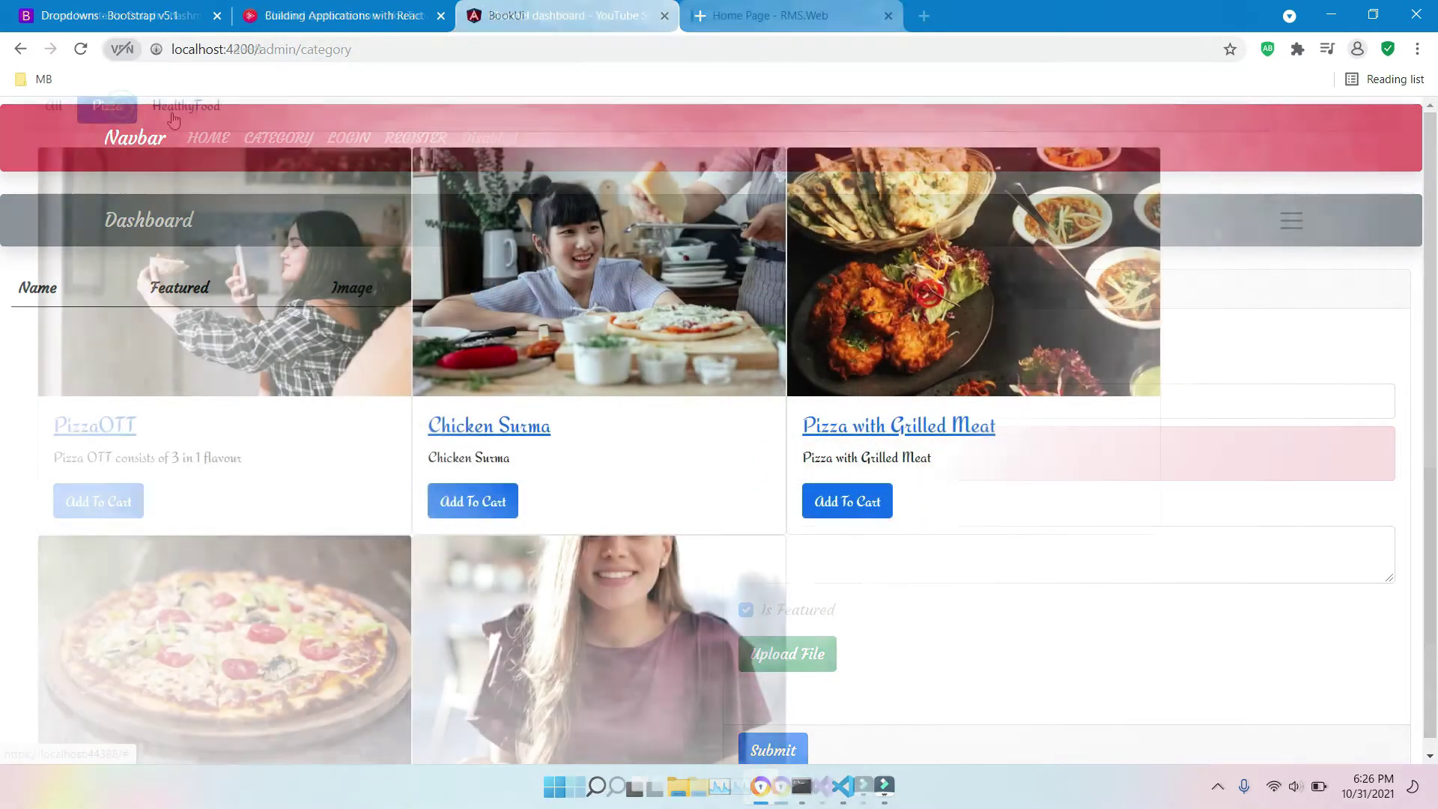
click(173, 112)
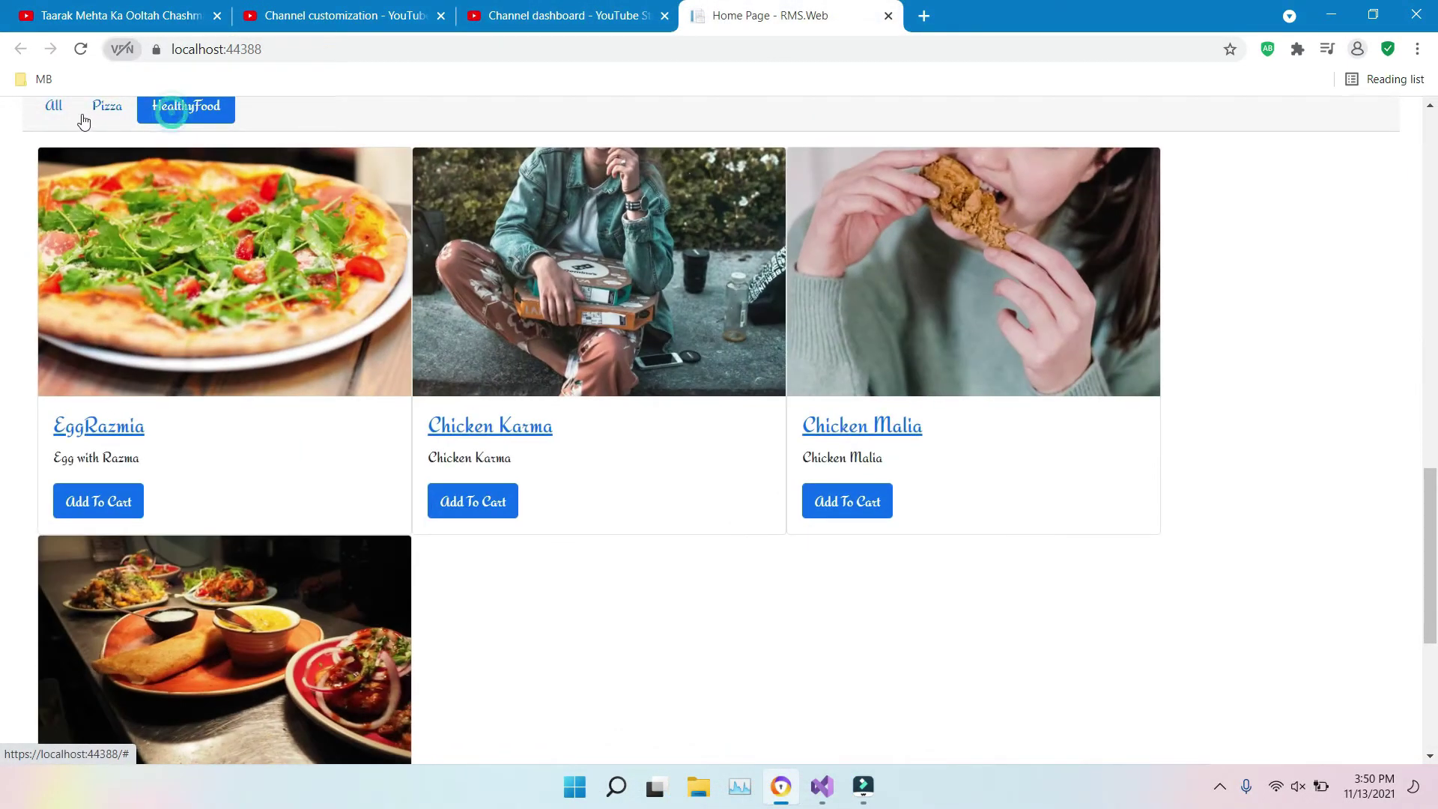
Step: Browse the All filter, PizzaOTT details, Cusine shop page 2 and the Register page
click(60, 114)
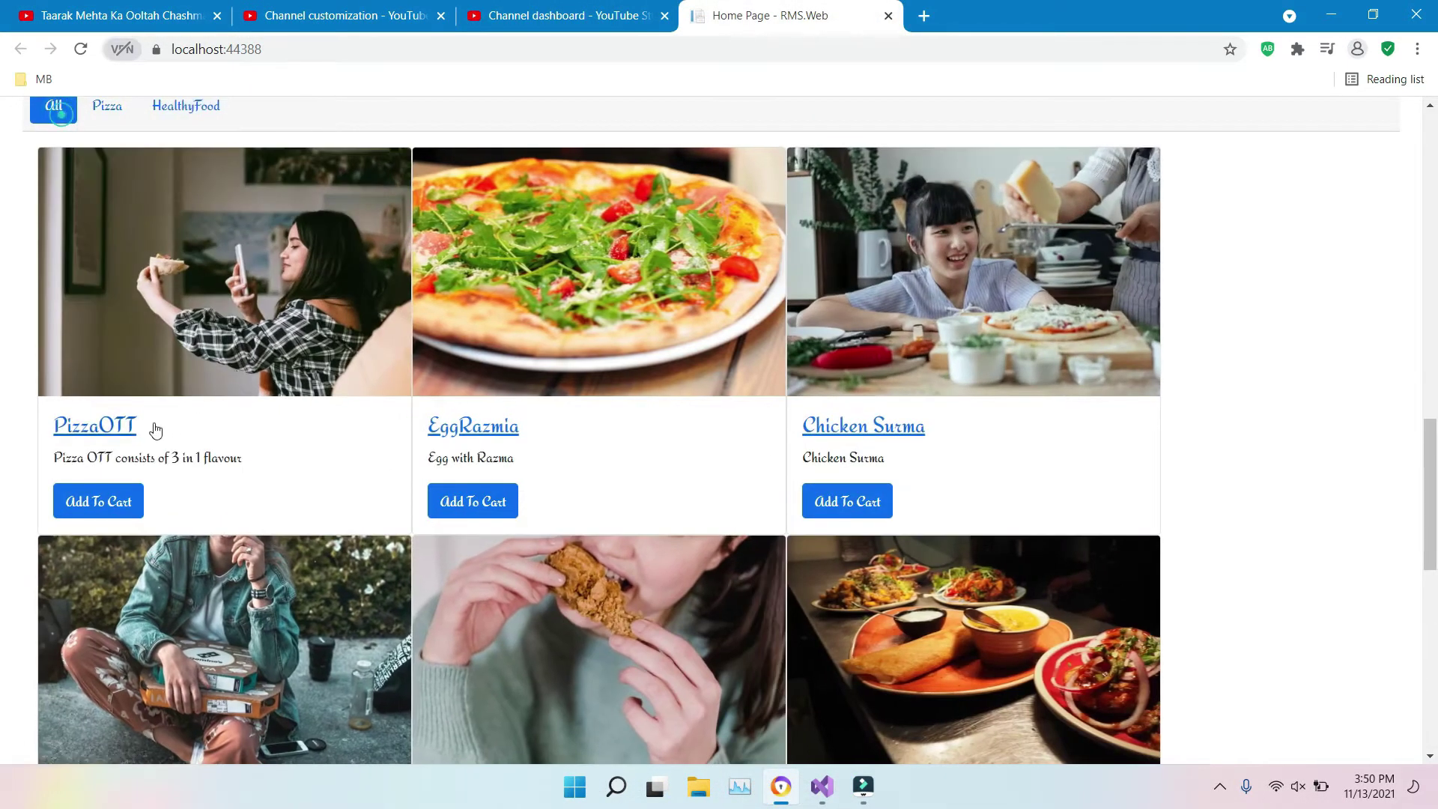
click(119, 435)
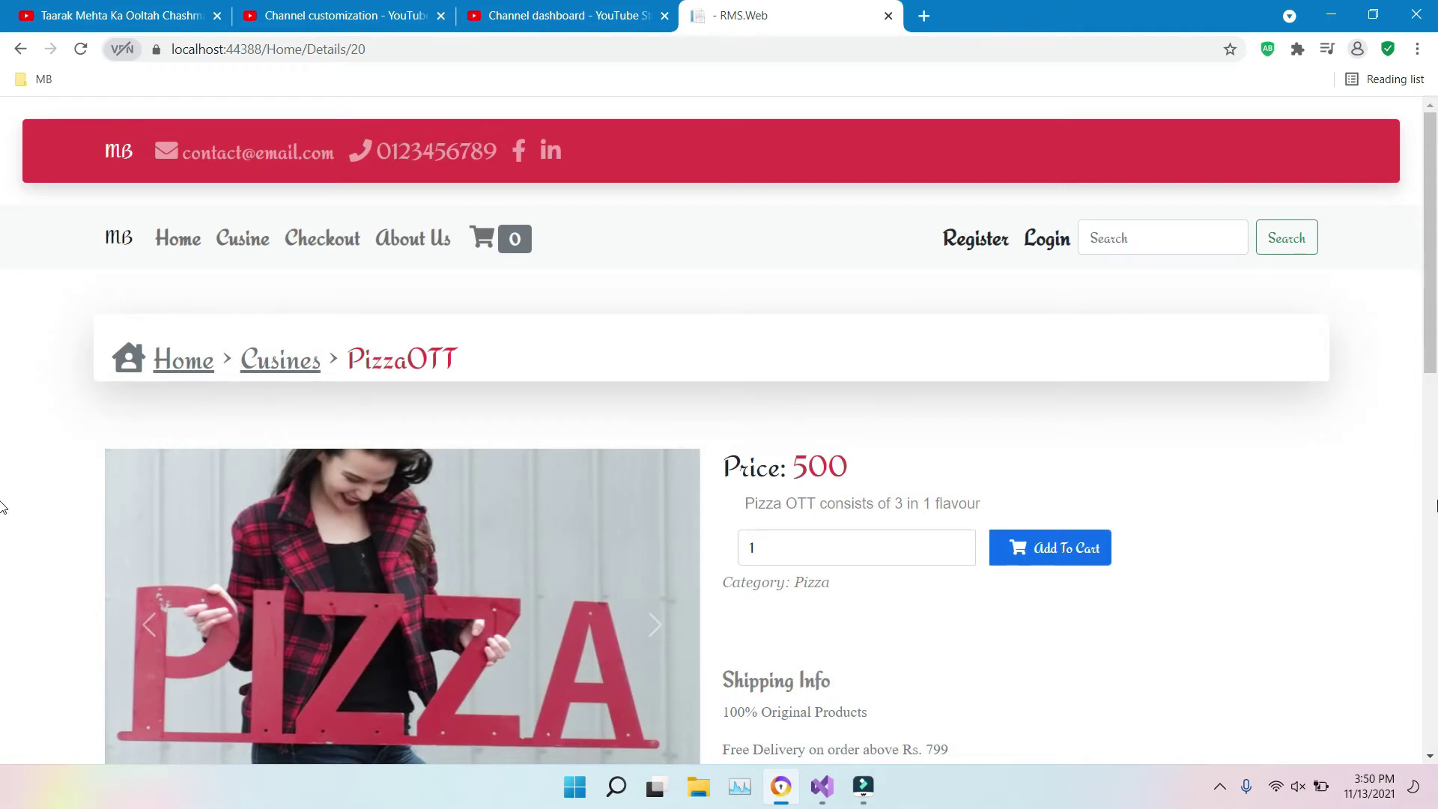
click(243, 238)
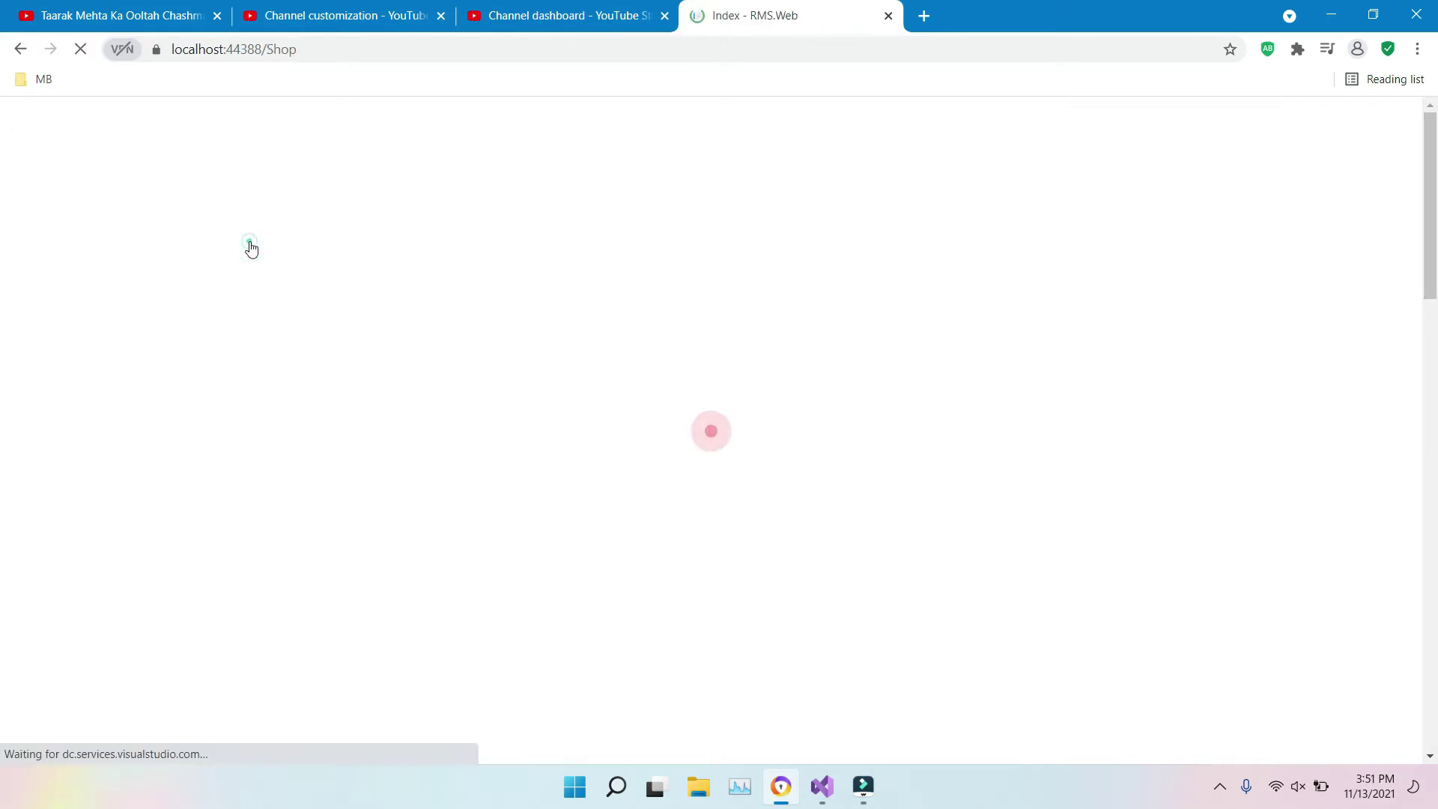
scroll(3, 449, down, 6)
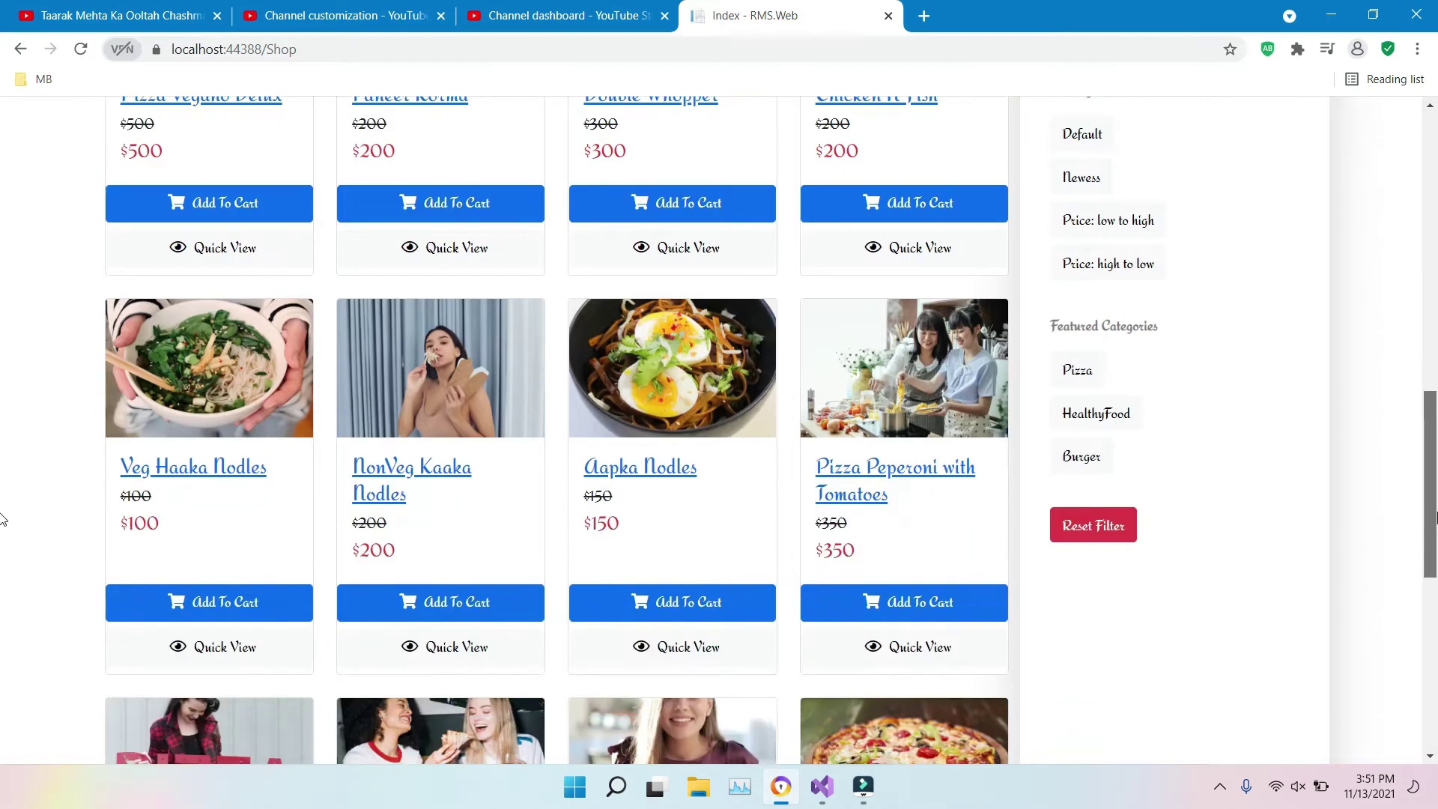
scroll(3, 528, down, 6)
click(673, 669)
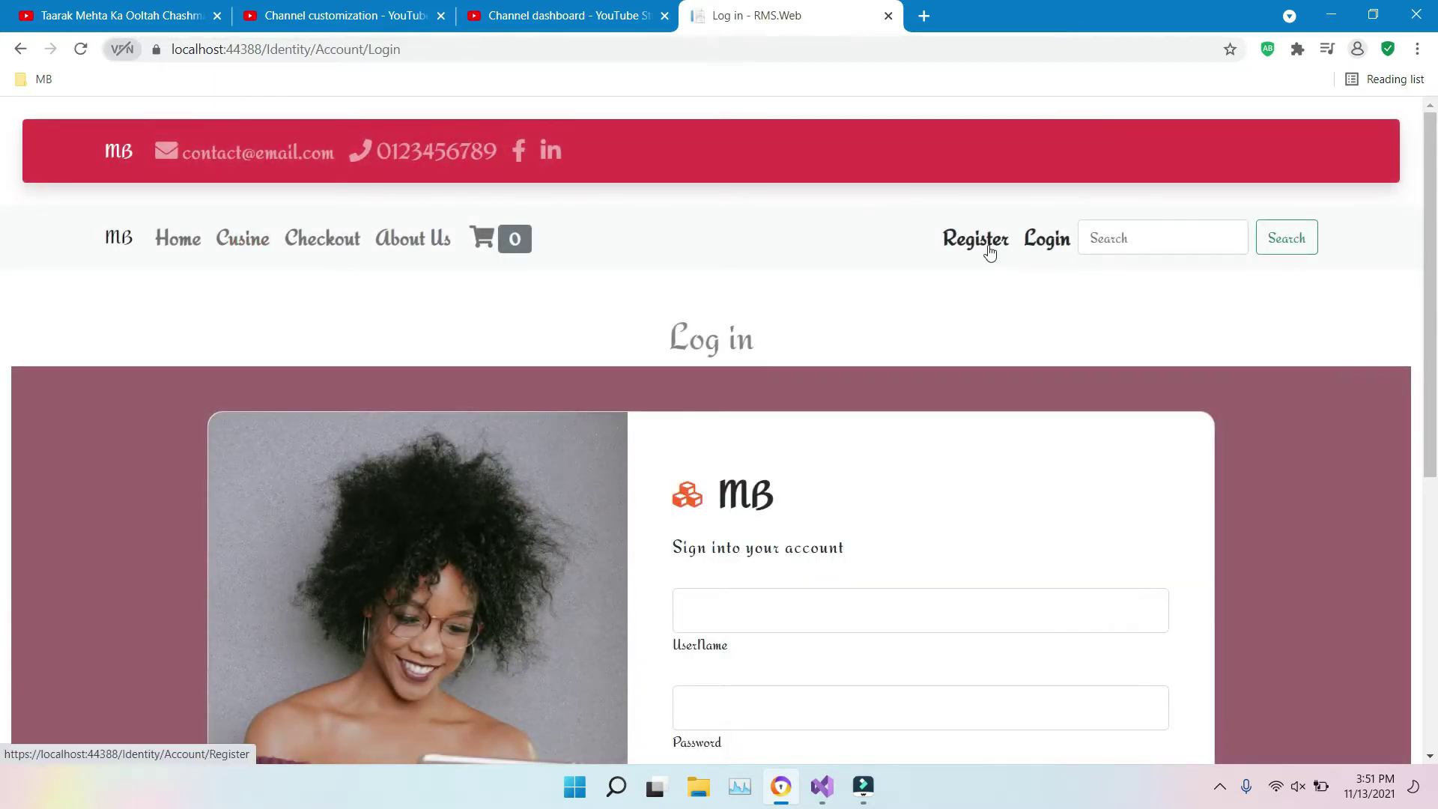
click(984, 244)
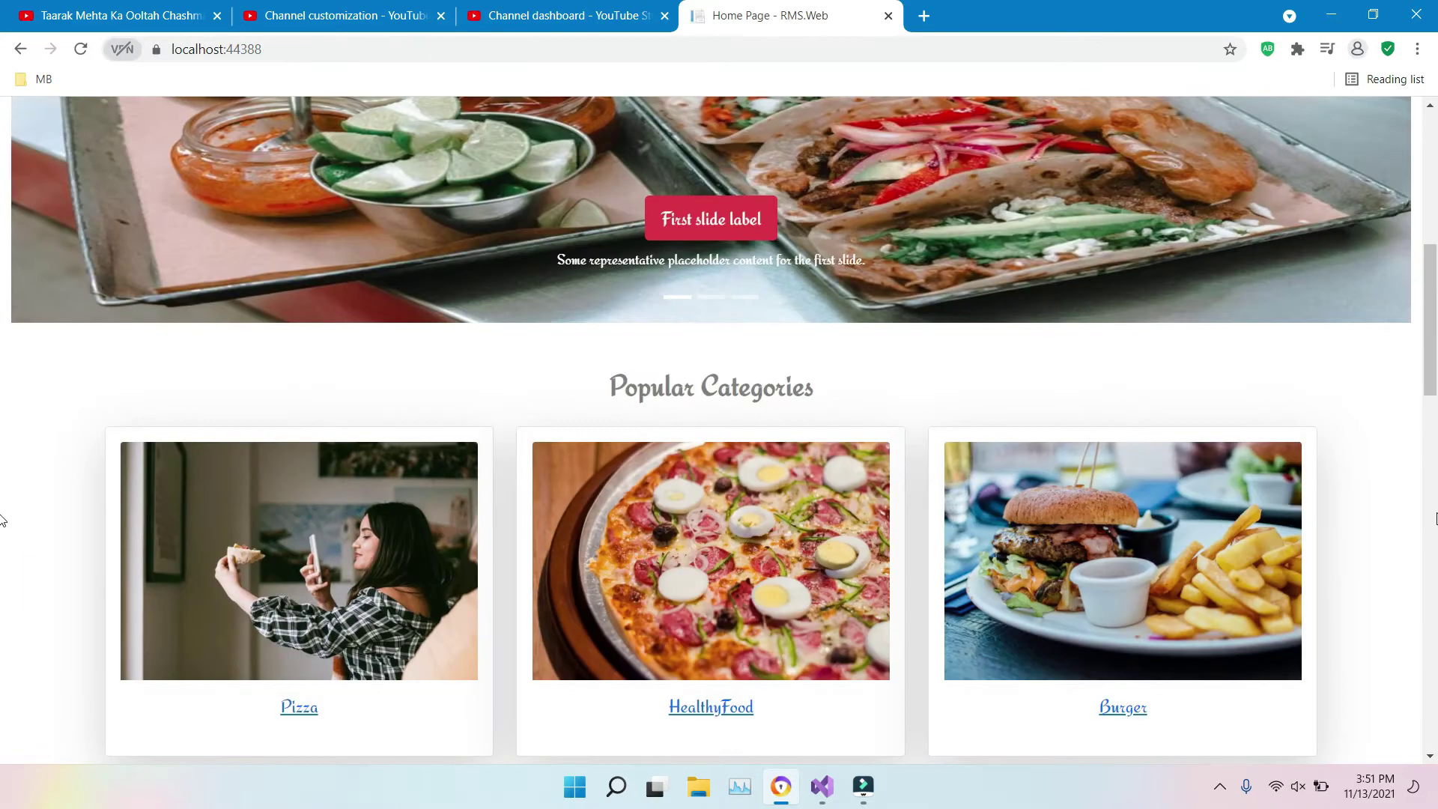
scroll(3, 520, down, 8)
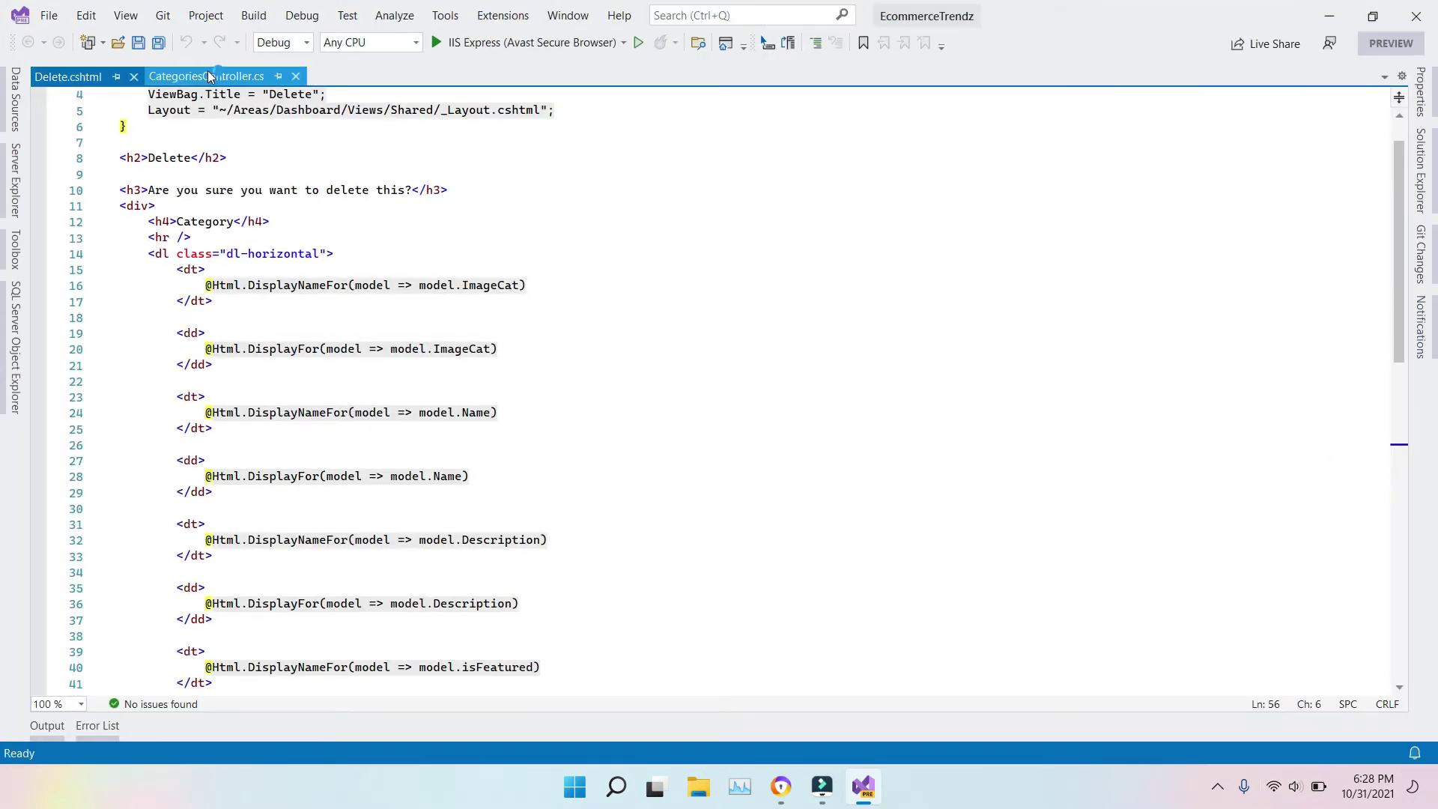
Step: From CategoriesController.cs, run EcommerceTrendz with Debug > Start Without Debugging
click(209, 76)
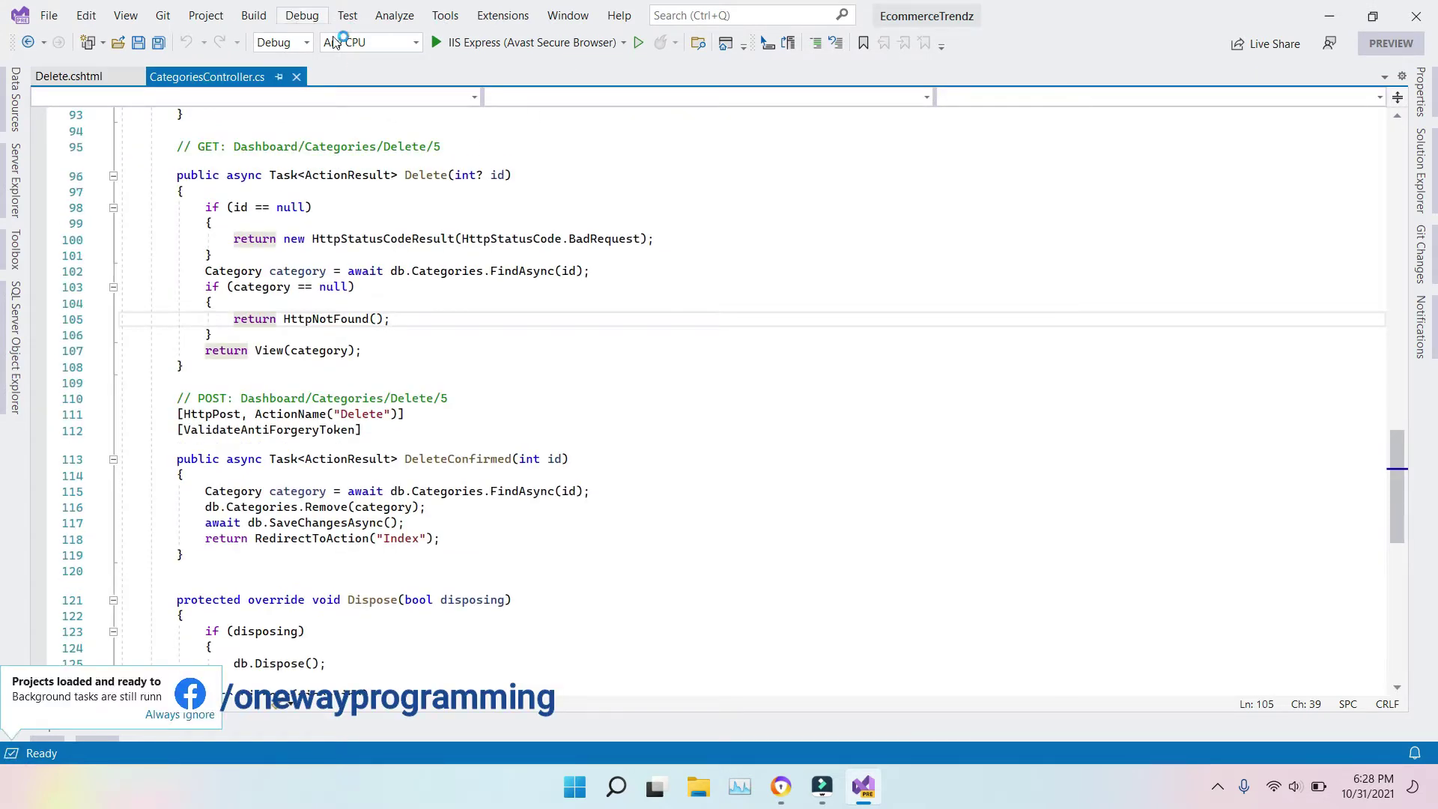
click(302, 15)
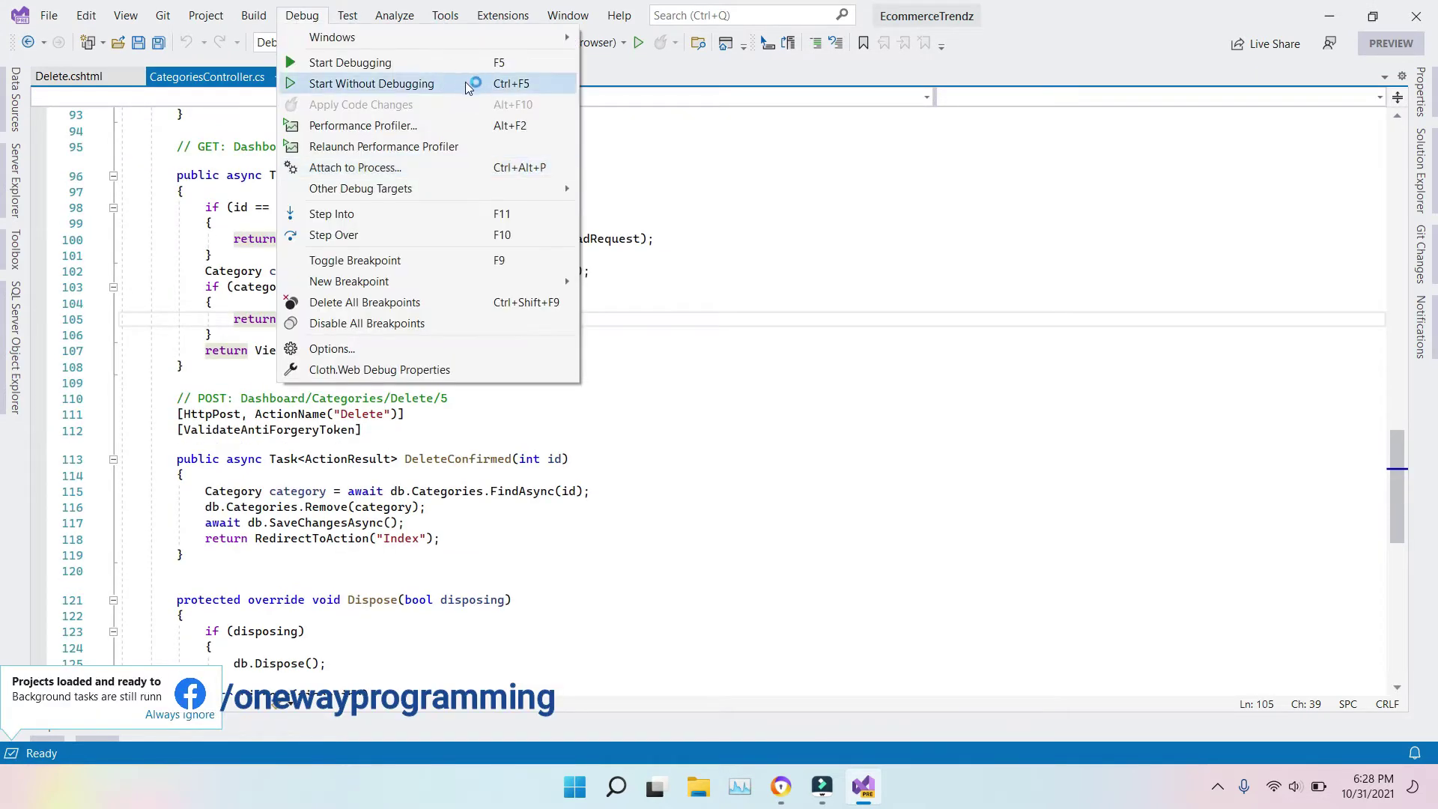
click(360, 84)
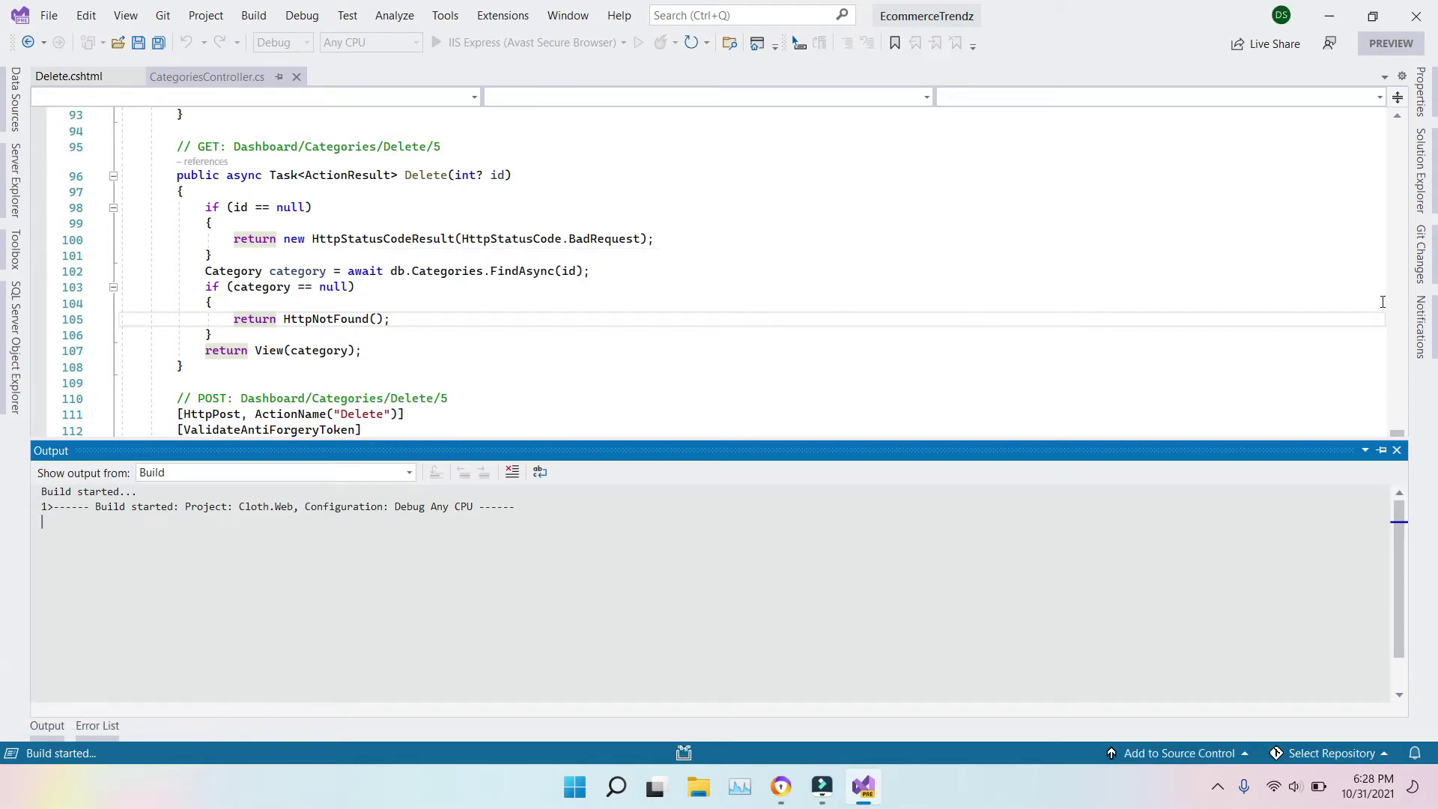
scroll(1390, 318, up, 10)
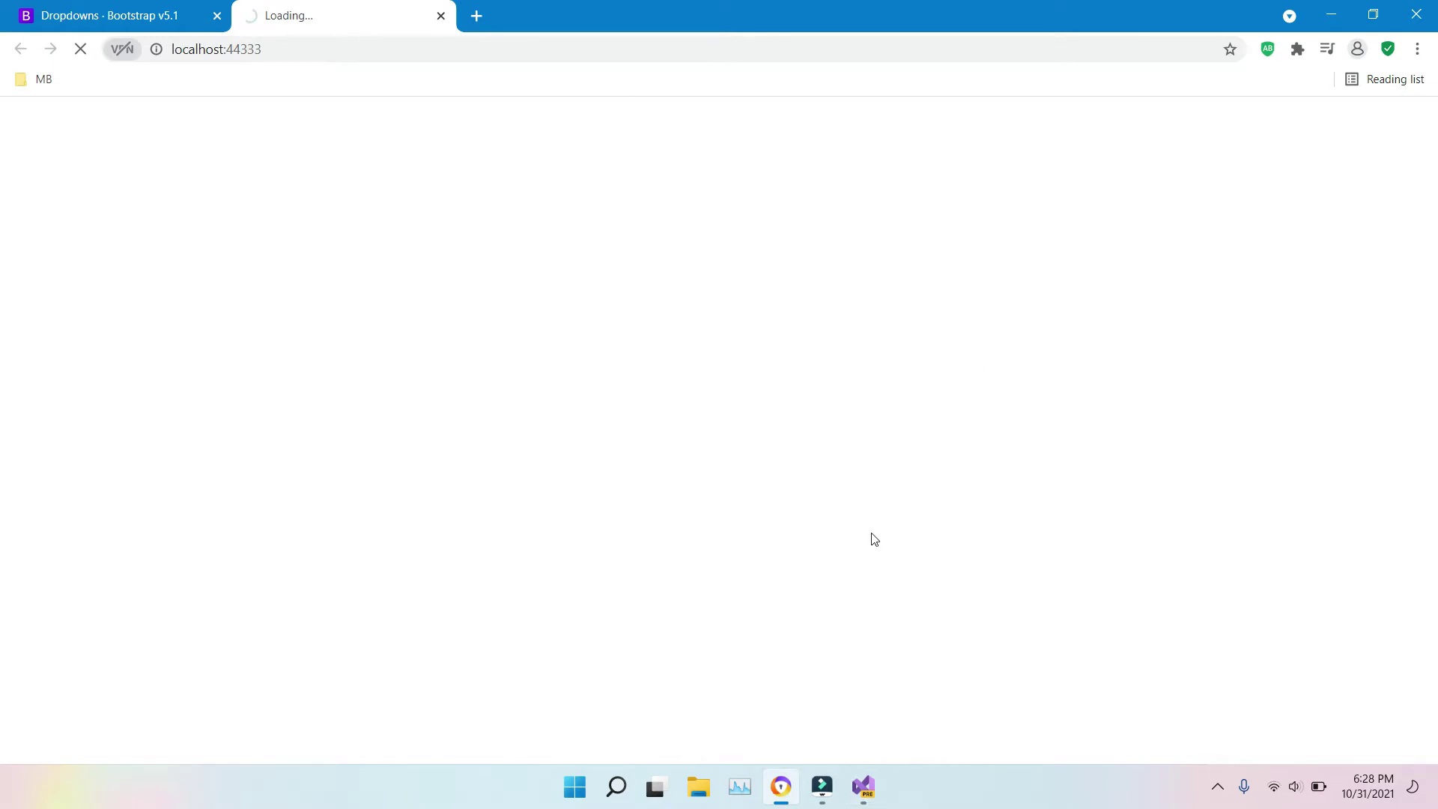
Step: Close Delete.cshtml and CategoriesController.cs, then open BaseEntity.cs from the Cloth.Entities project
click(863, 786)
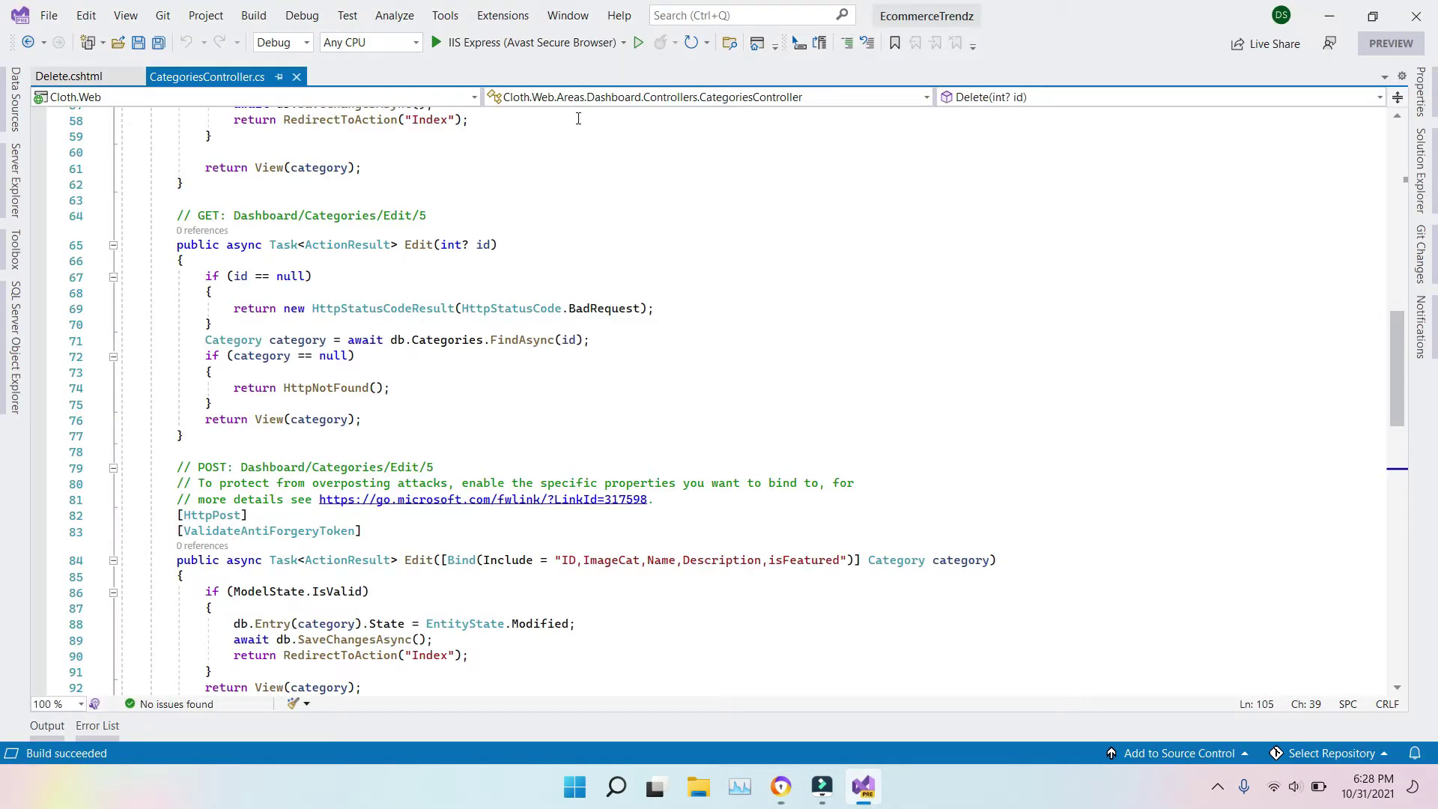
click(136, 76)
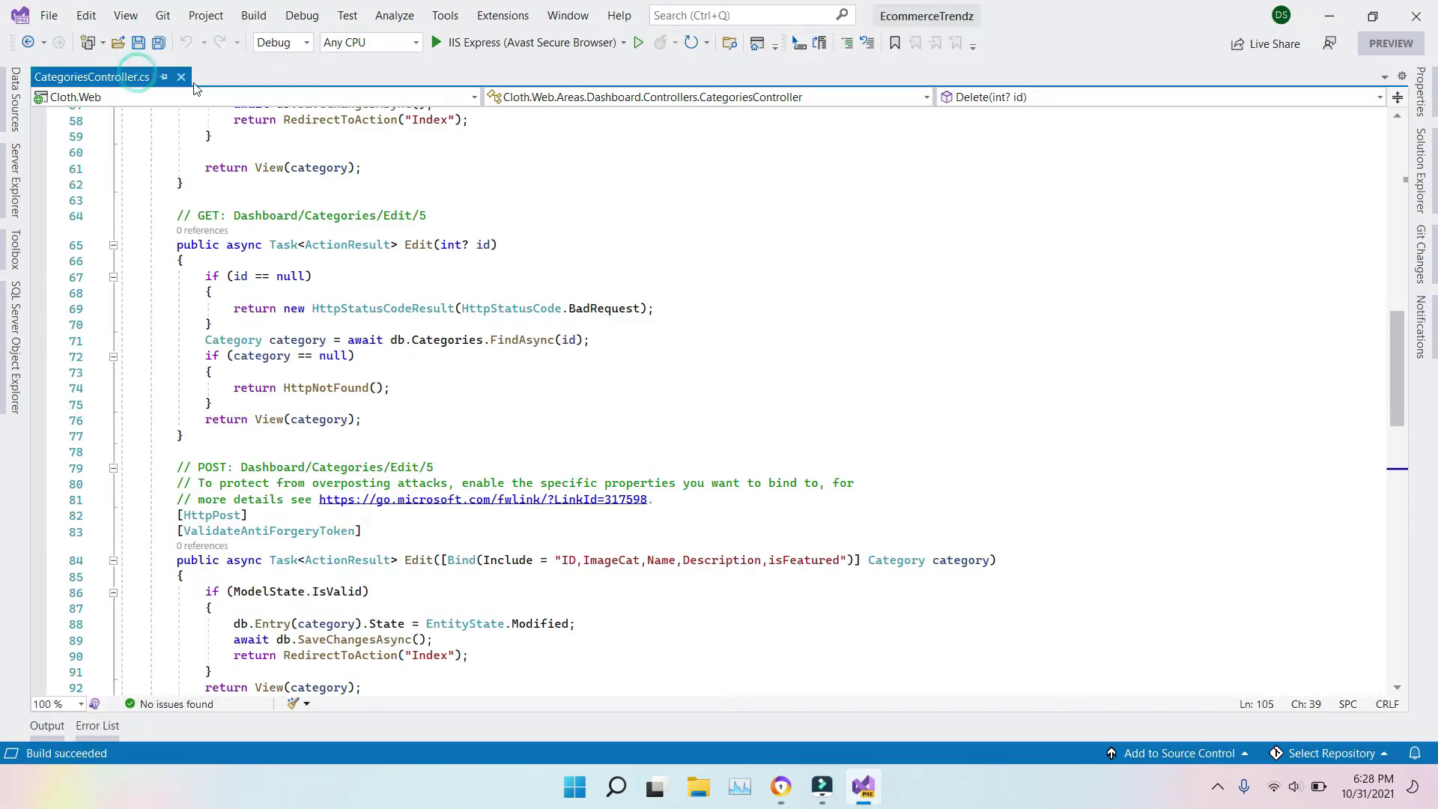
click(180, 77)
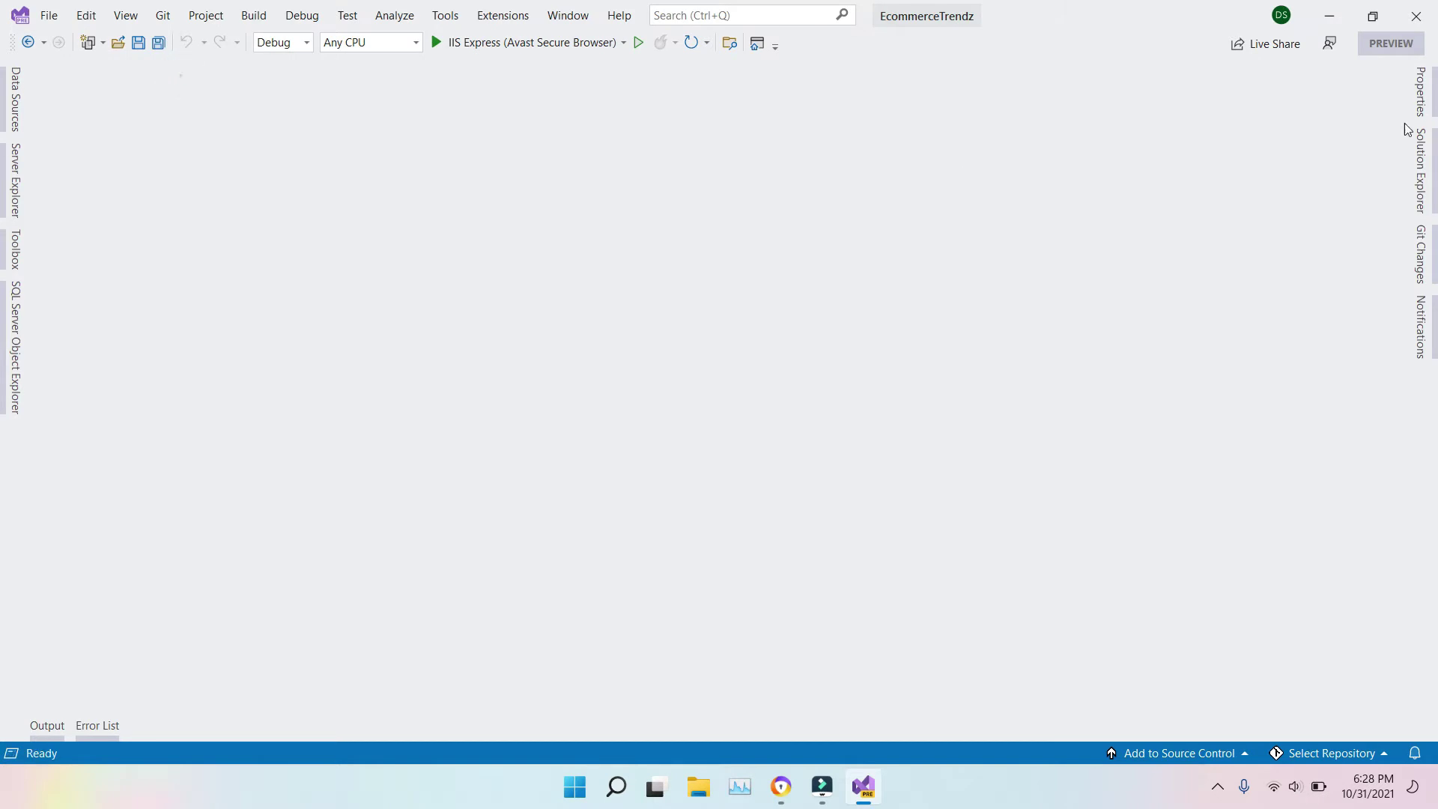
click(1421, 171)
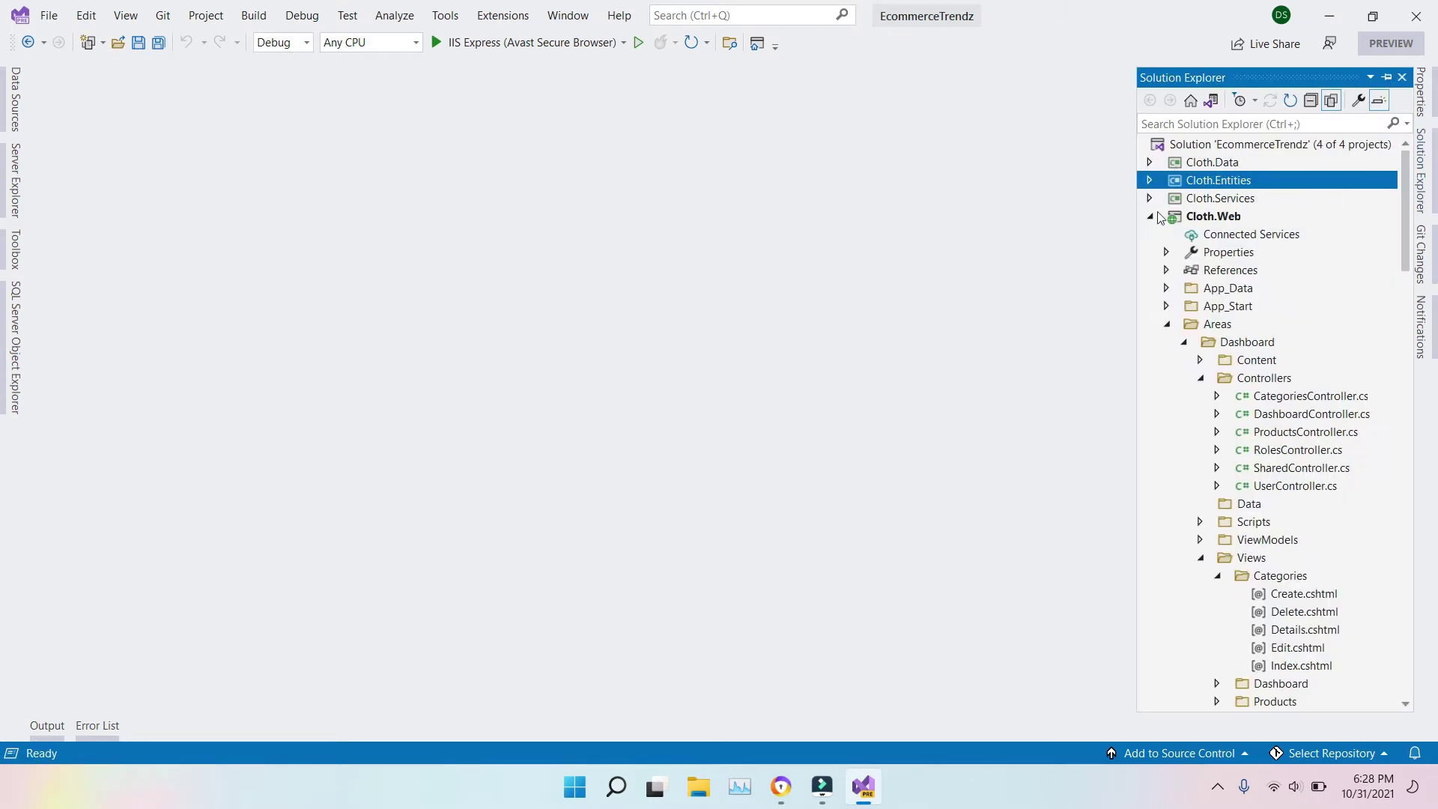
click(1151, 181)
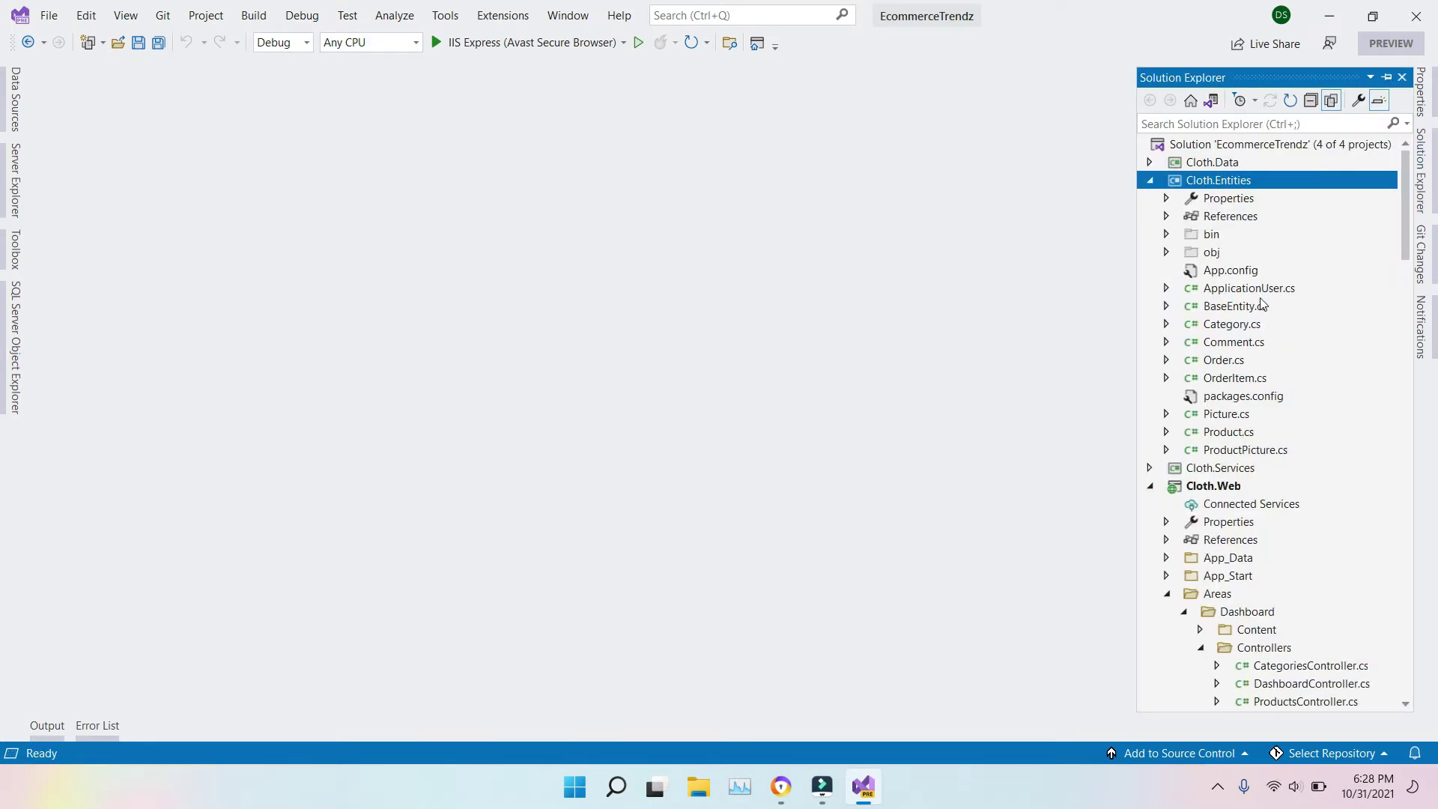
double_click(1238, 308)
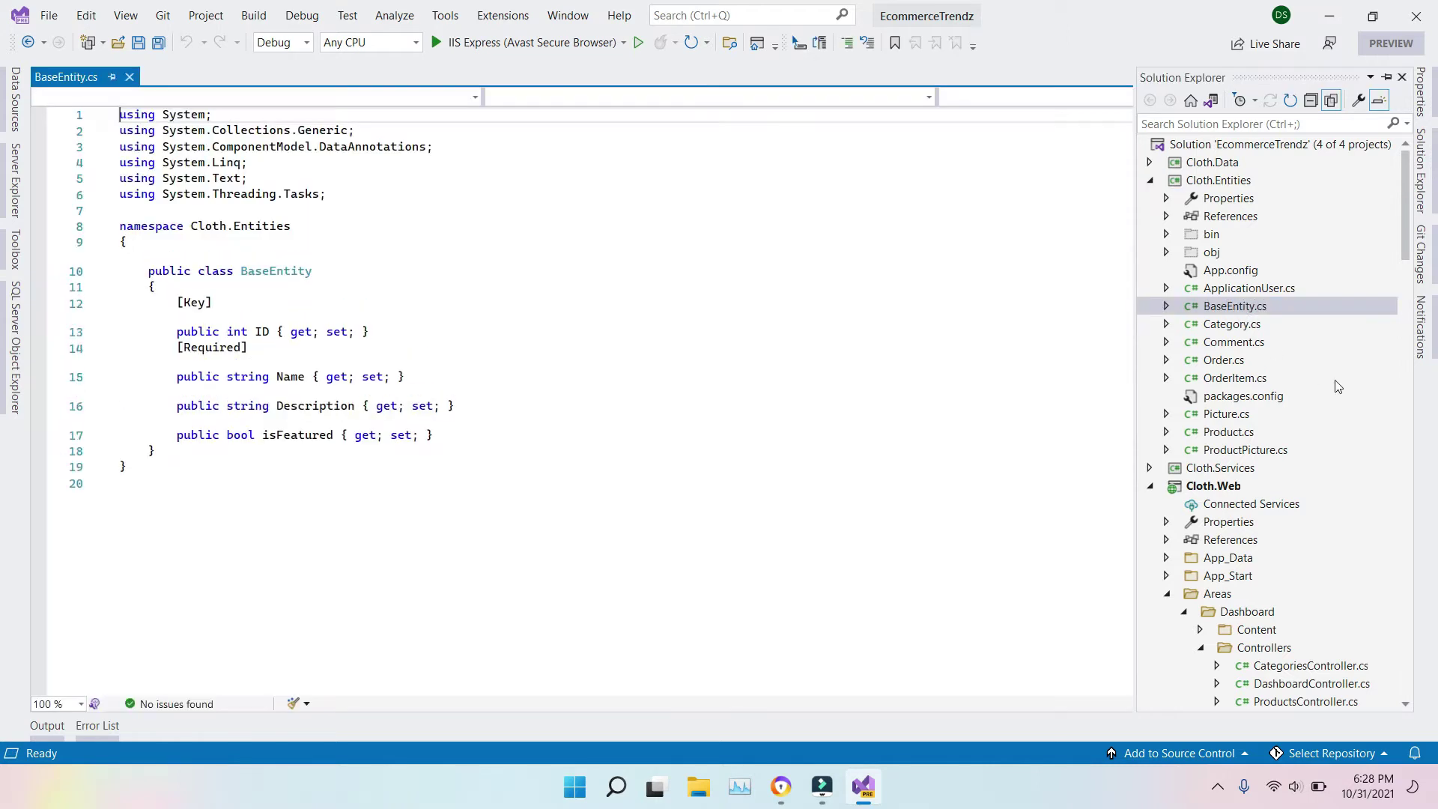
Step: Launch the site with Ctrl+F5 and bring up the browser showing it
click(723, 435)
key(ctrl+F5)
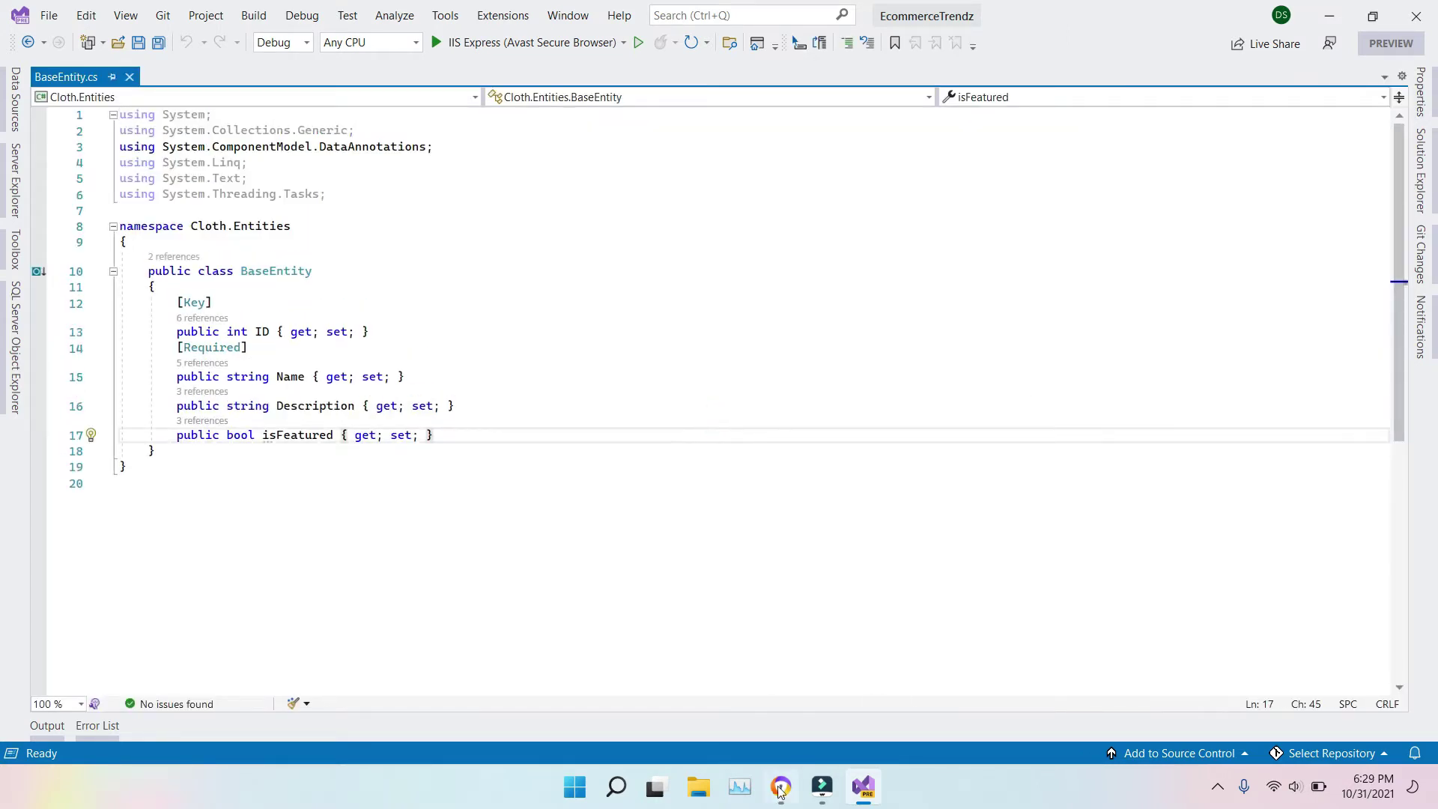
click(781, 786)
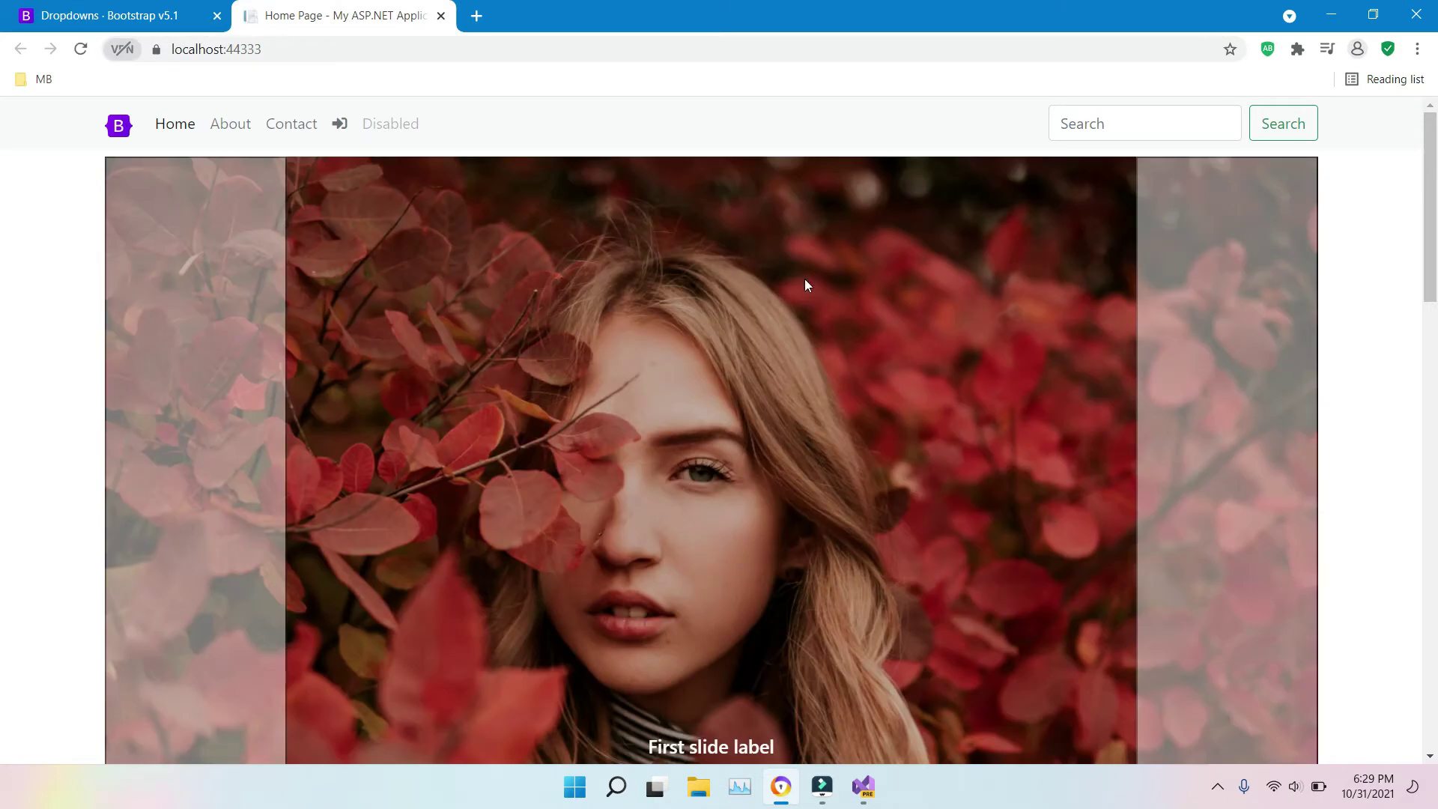
Step: Advance the home page carousel two slides and scroll through the product cards
scroll(1, 277, down, 5)
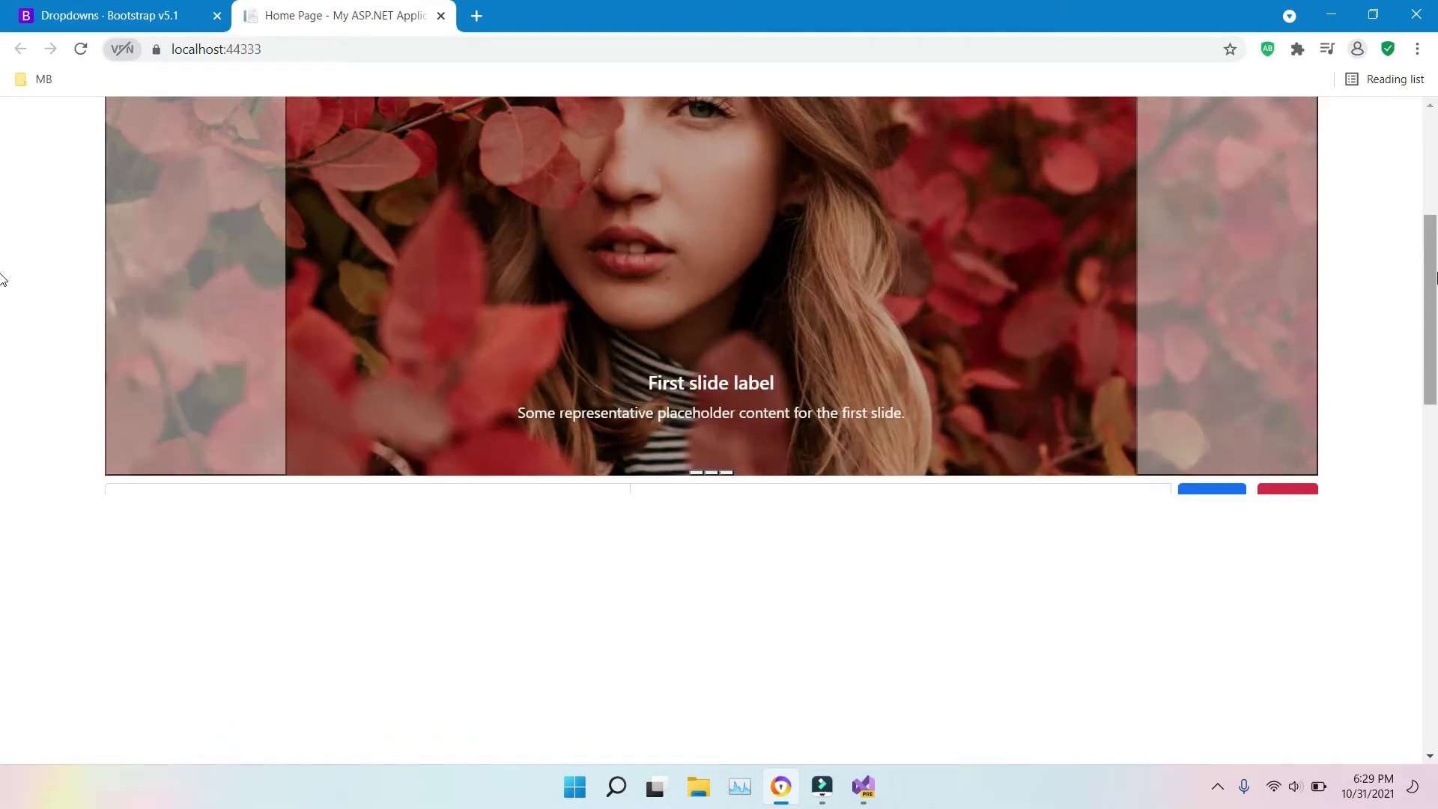
scroll(2, 232, up, 2)
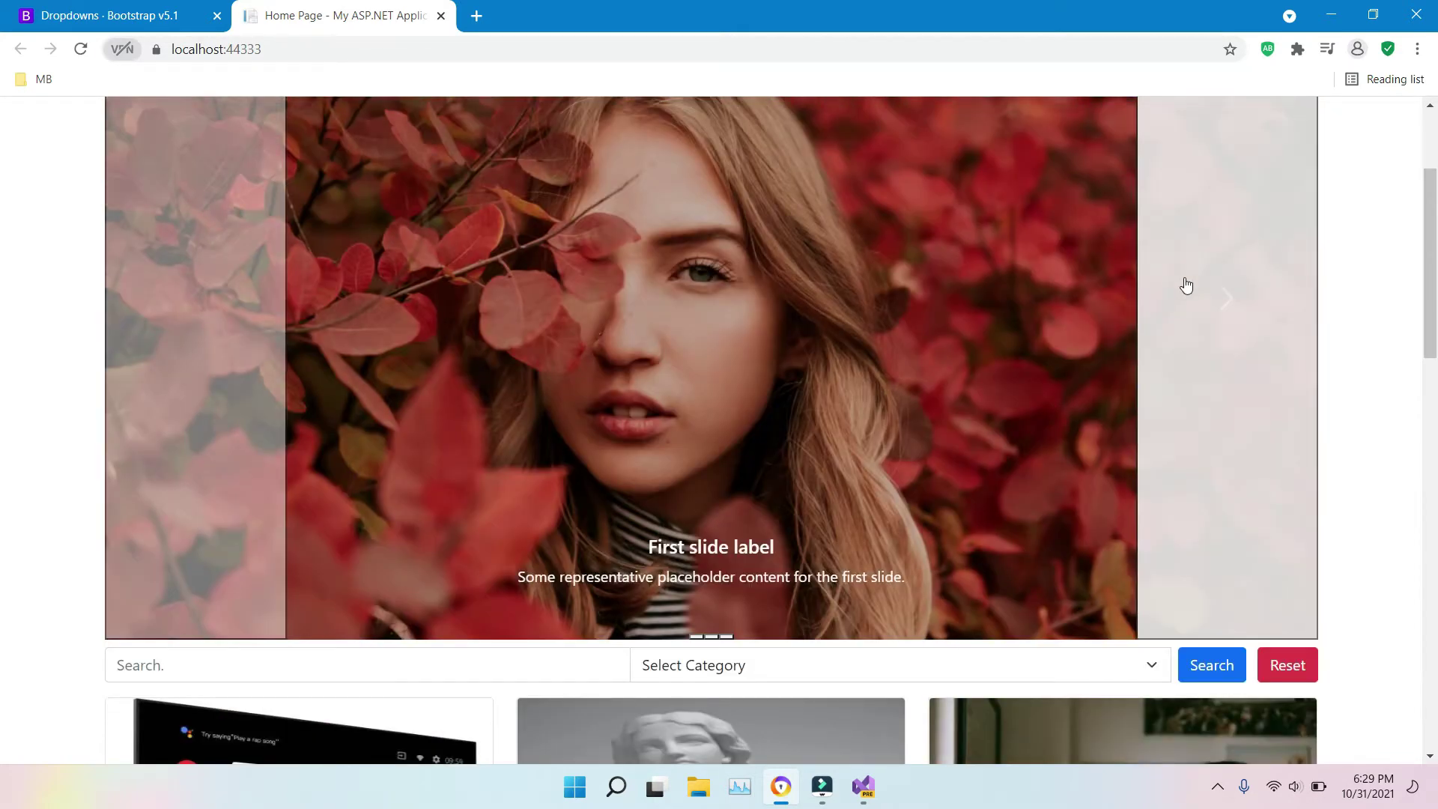
click(1230, 313)
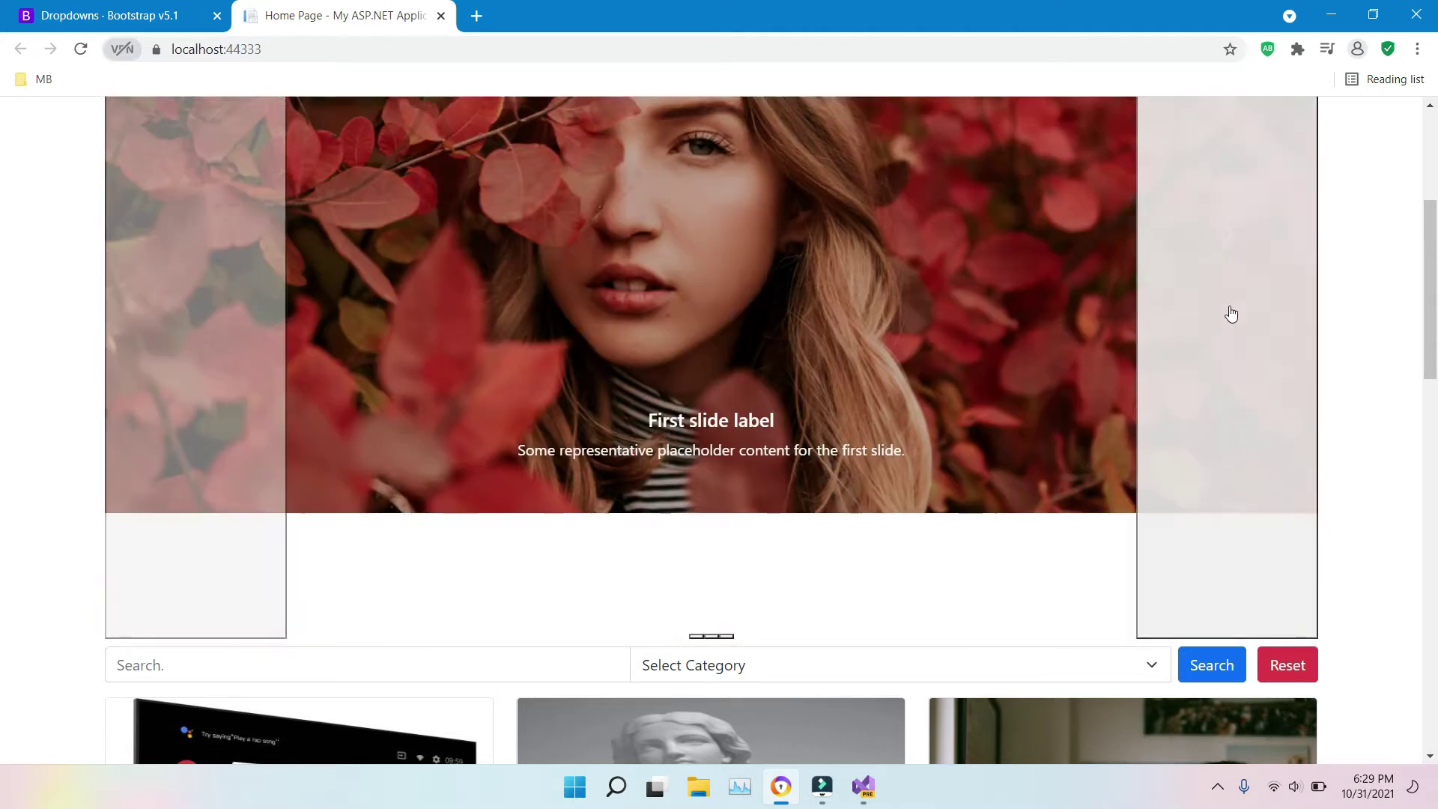
click(1231, 314)
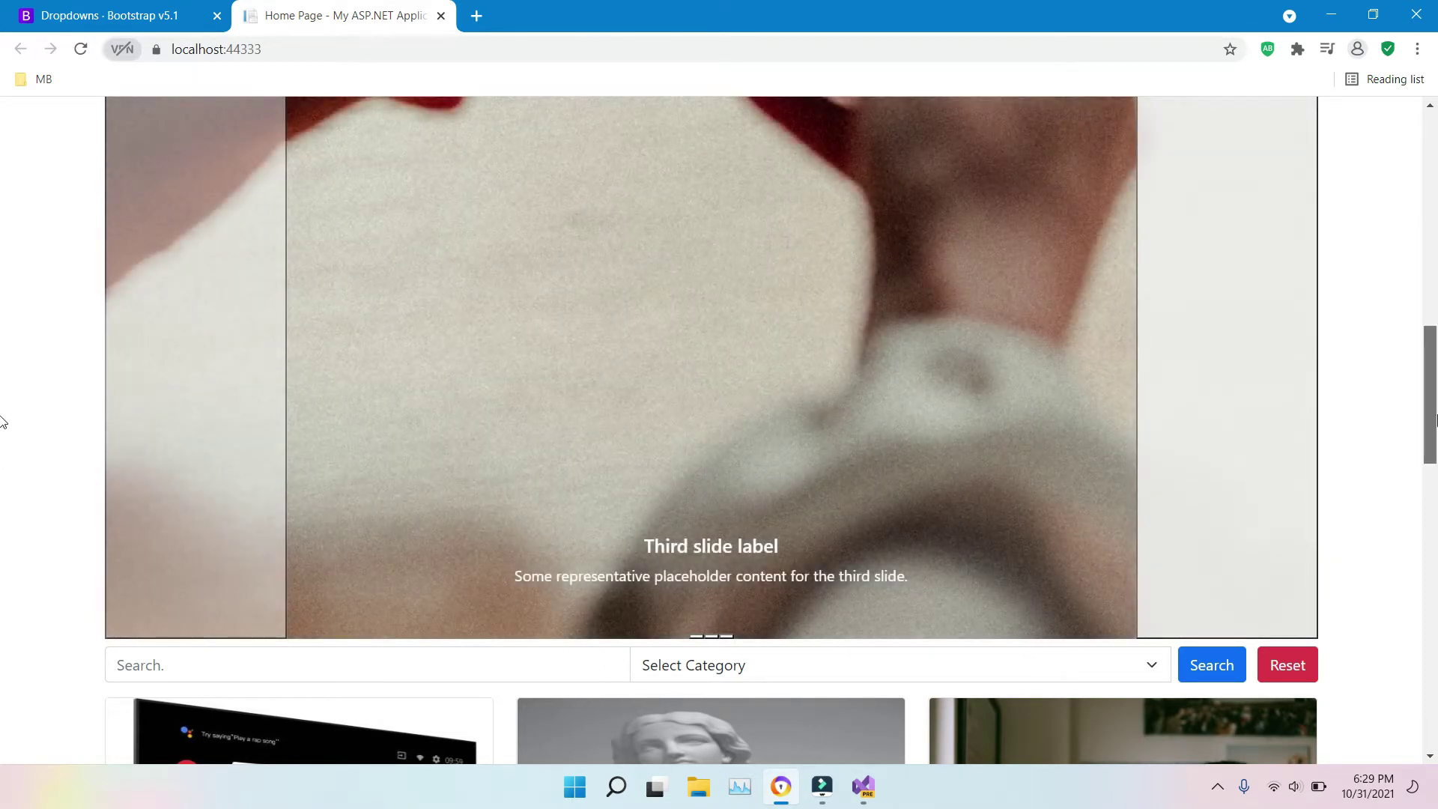
scroll(1, 419, up, 14)
scroll(2, 300, down, 15)
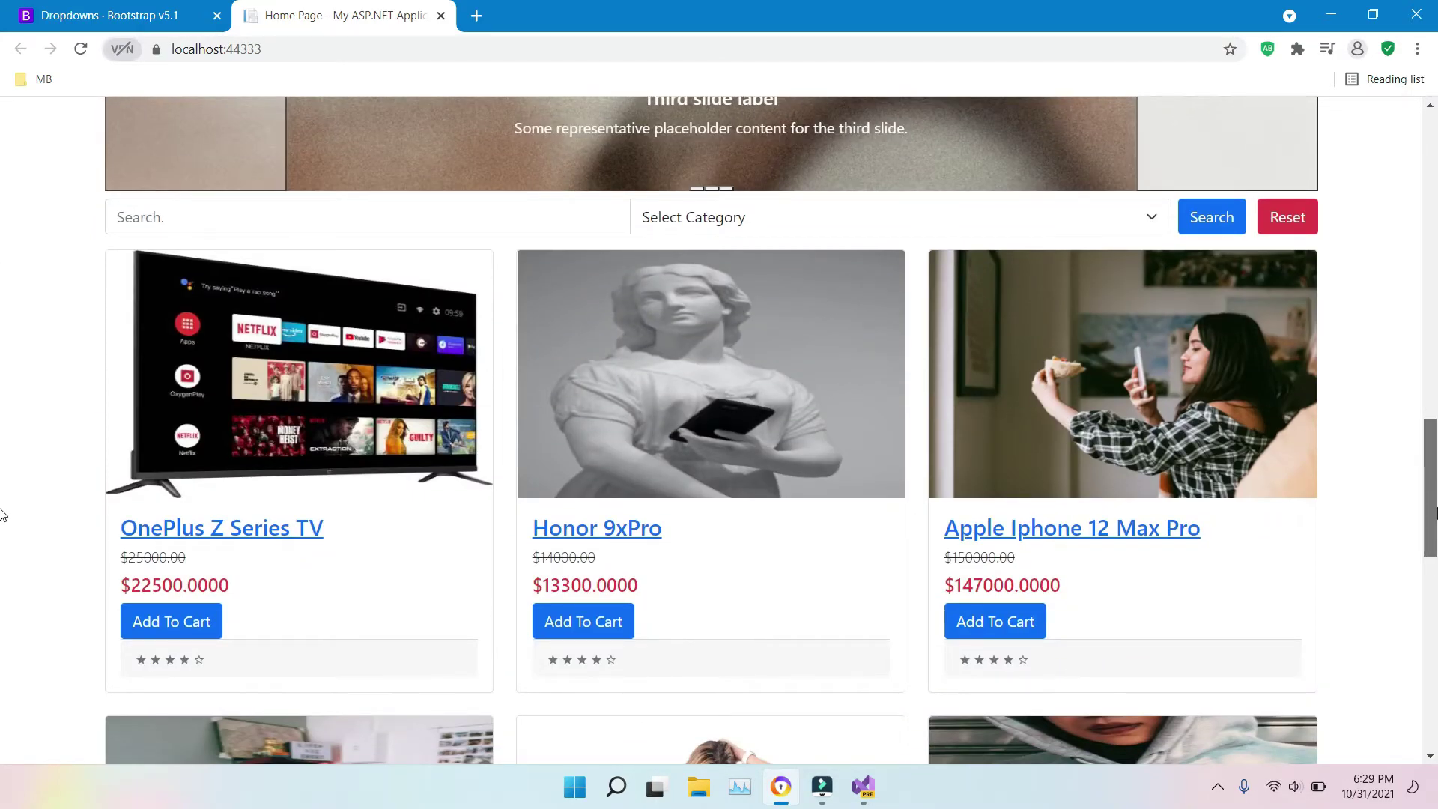
scroll(1, 516, down, 2)
scroll(2, 412, up, 10)
scroll(2, 334, down, 6)
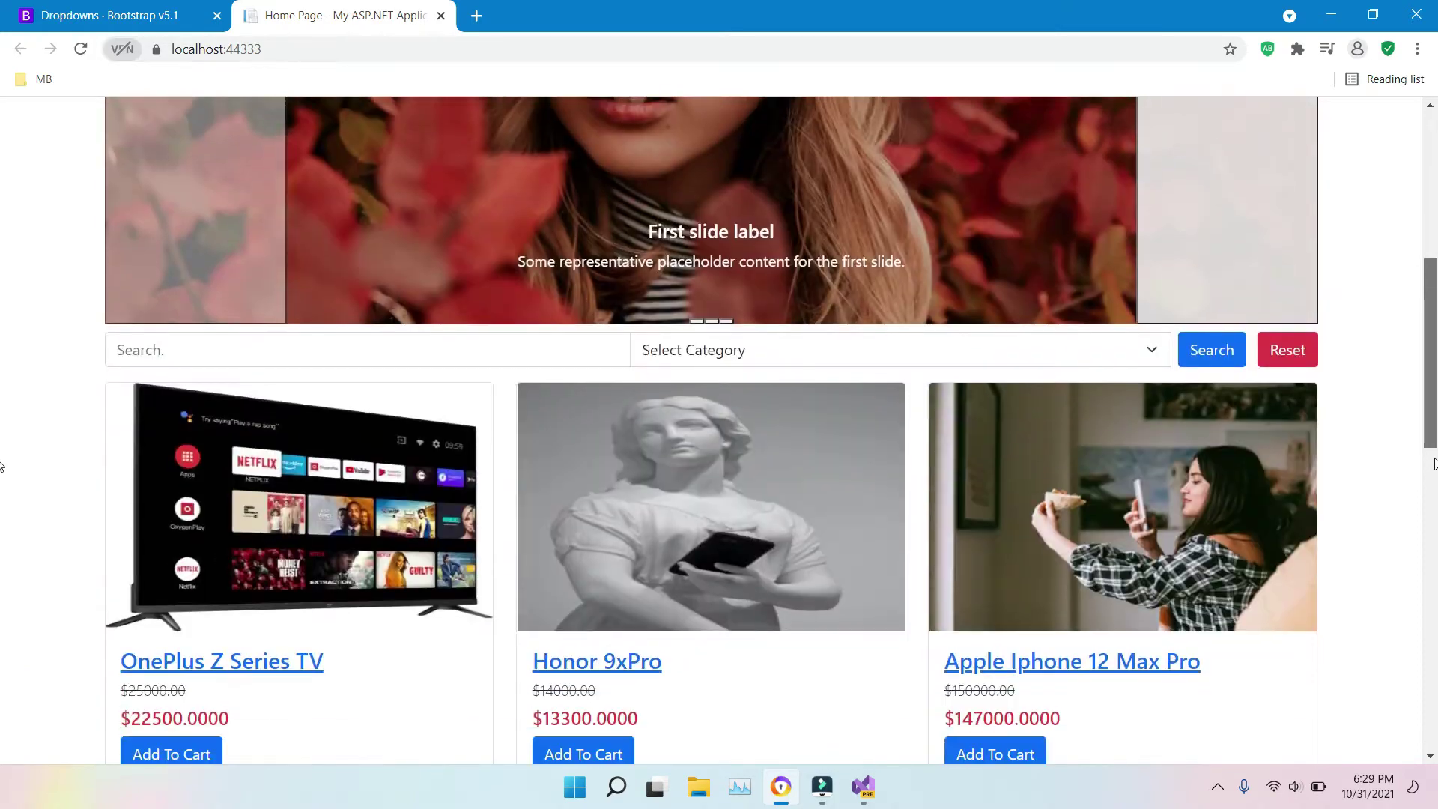
scroll(1, 466, down, 3)
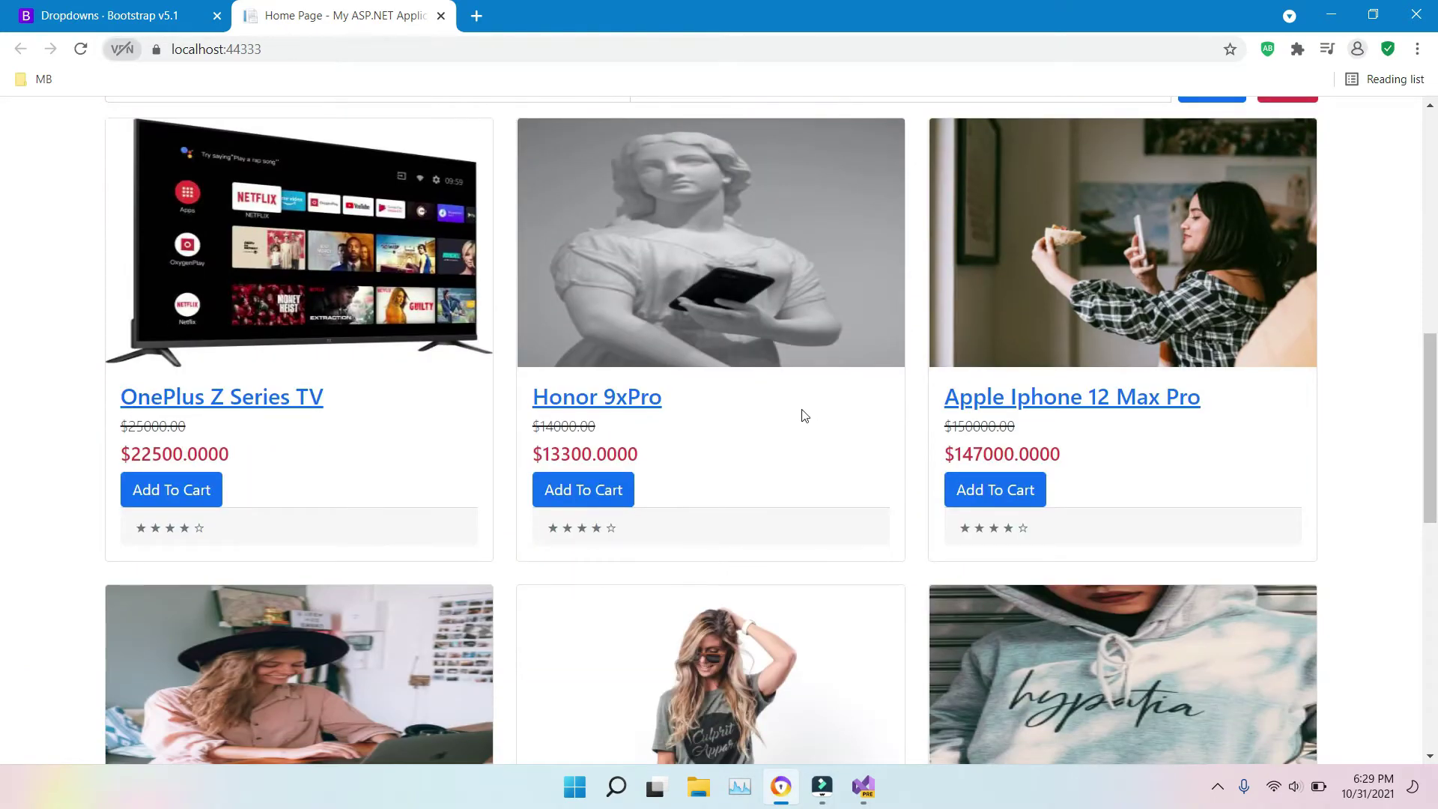
scroll(2, 214, up, 7)
scroll(2, 214, down, 10)
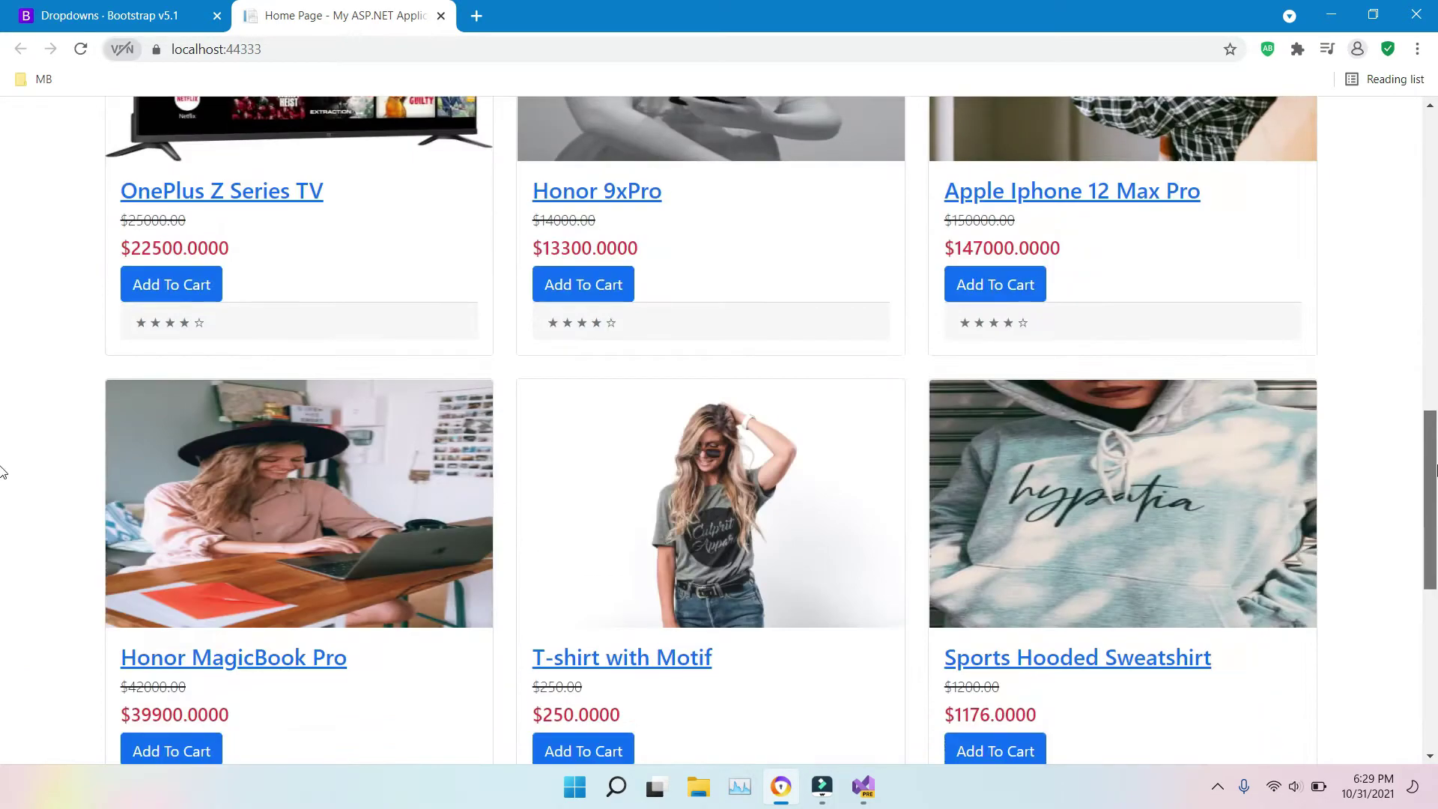
scroll(2, 469, up, 4)
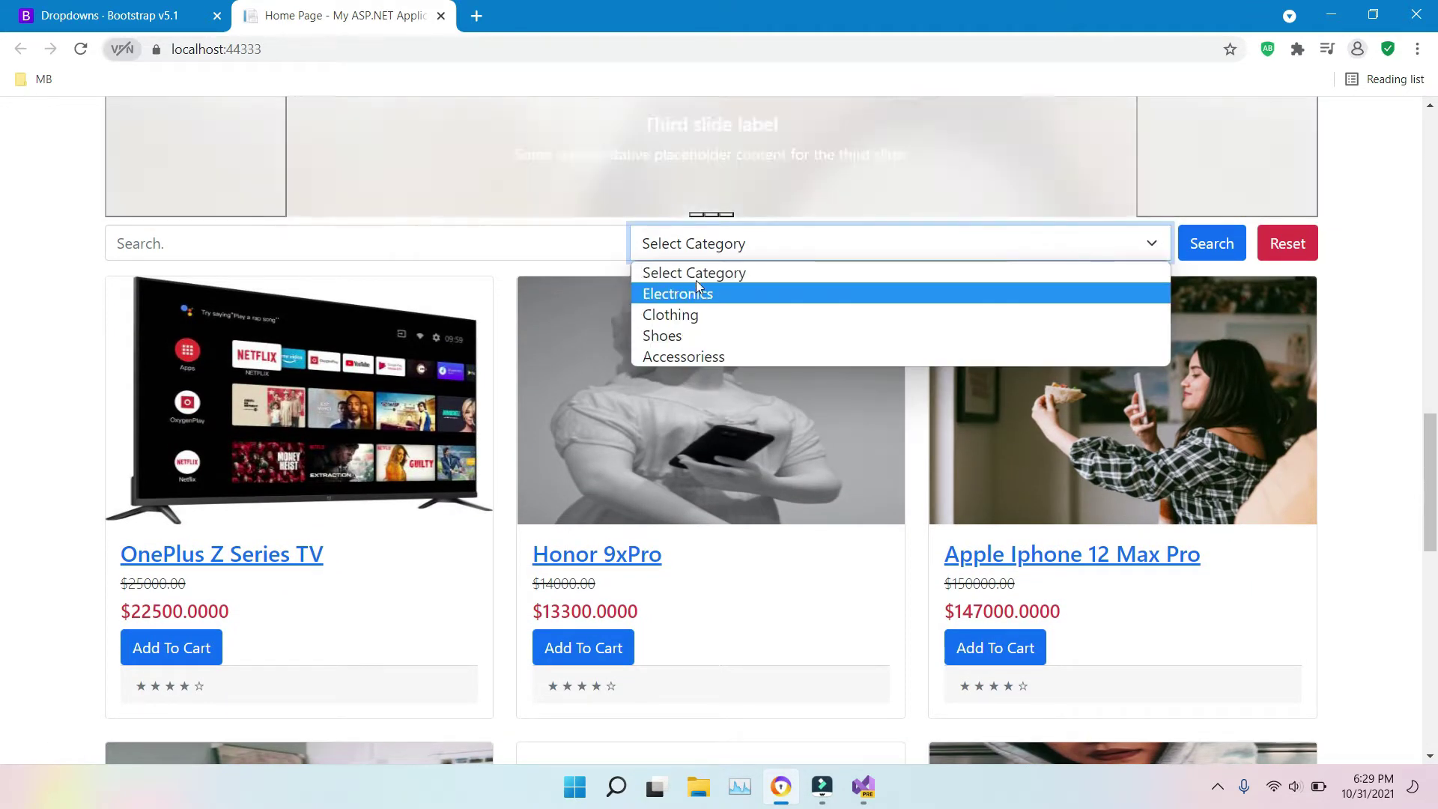
Step: Search 'one' within Electronics, leaving OnePlus Z Series TV and Apple Iphone 12 Max Pro
click(739, 295)
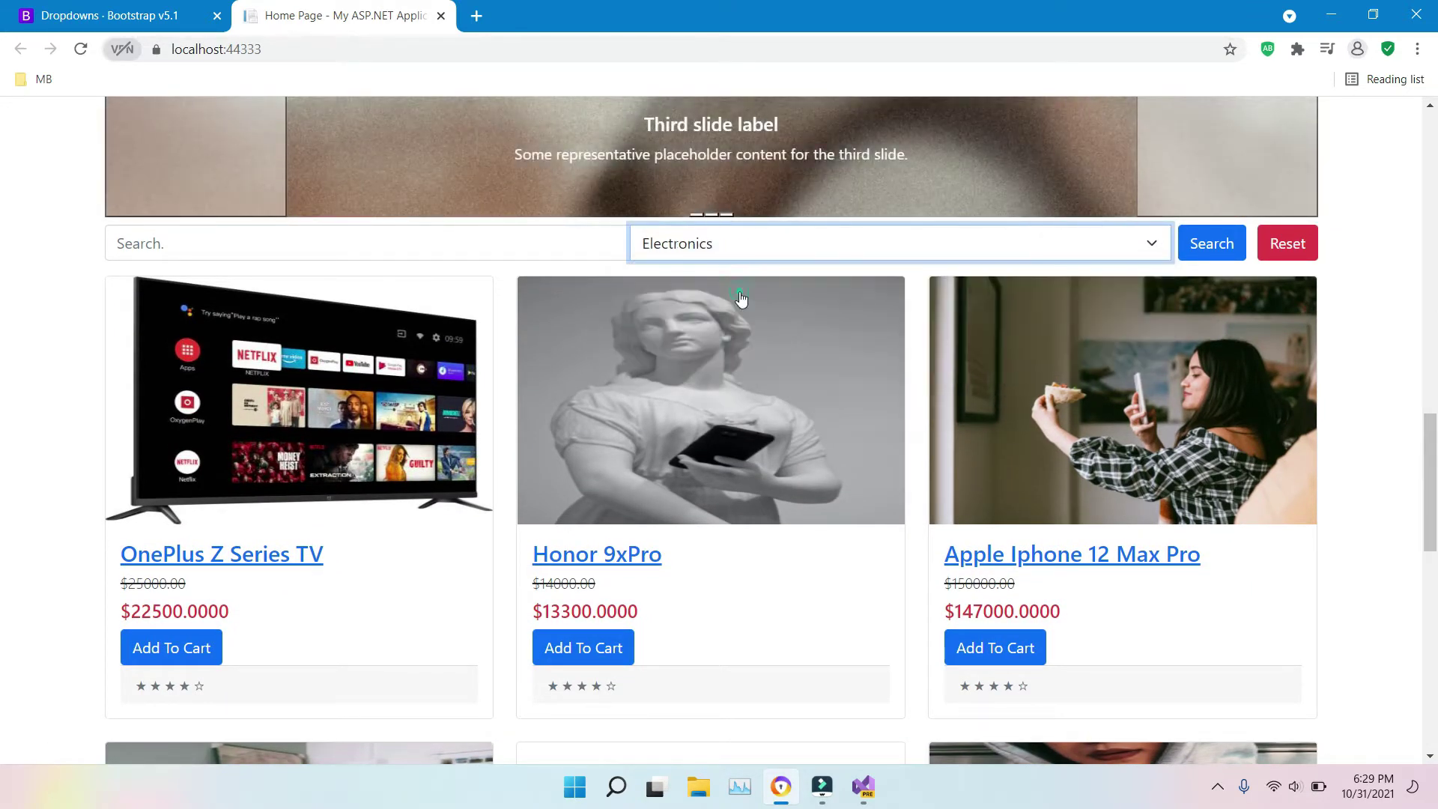
click(438, 237)
text(one)
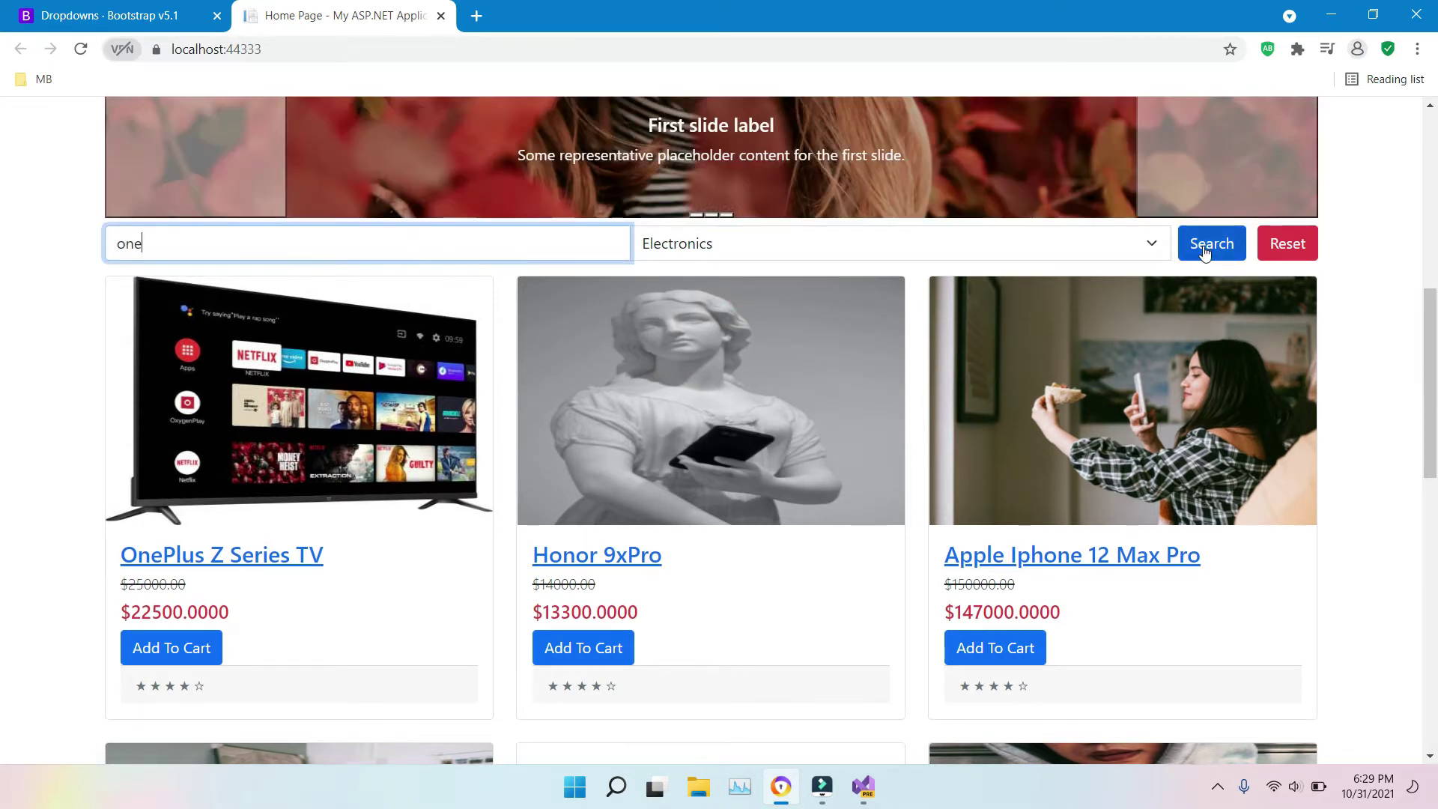
click(1203, 246)
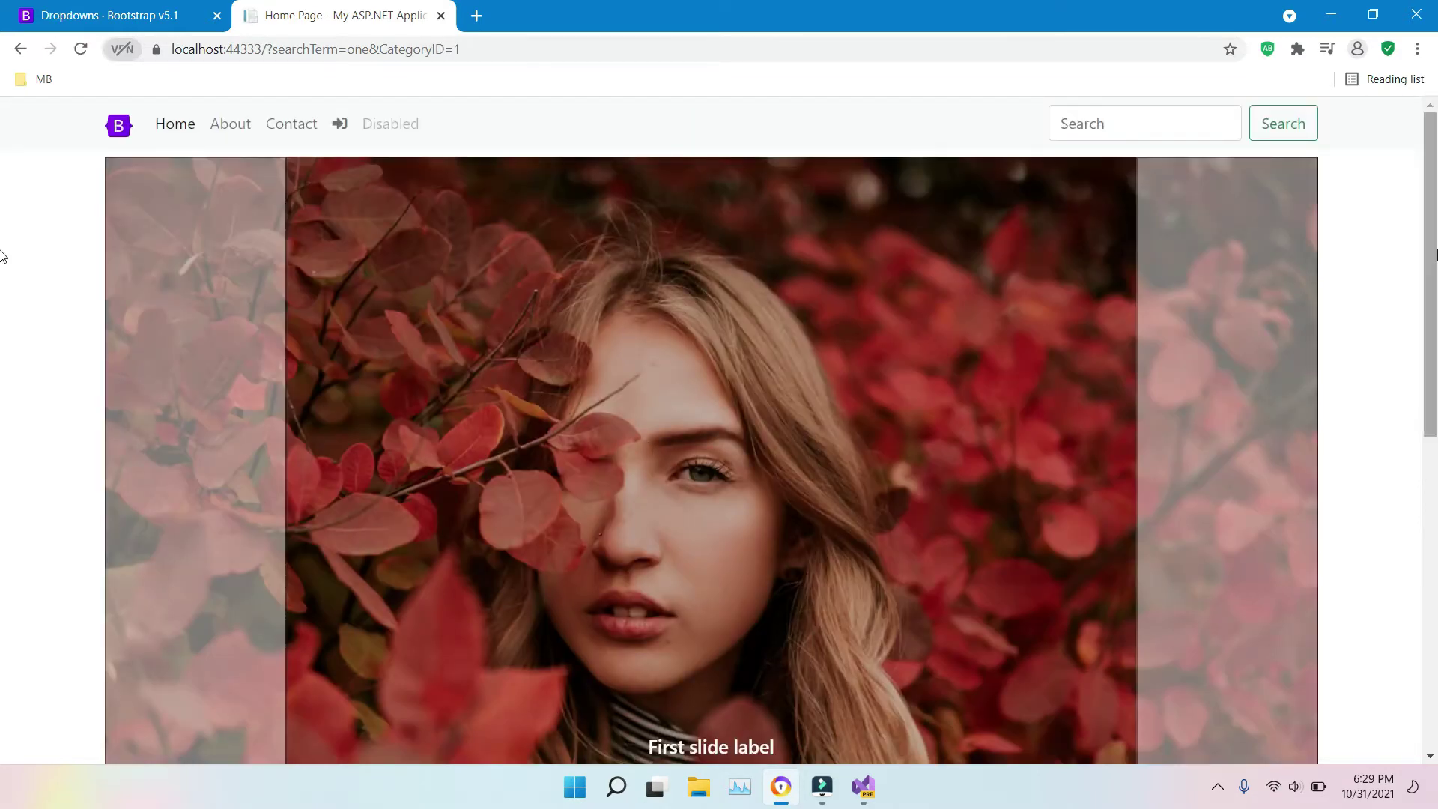
drag(1434, 254, 1434, 569)
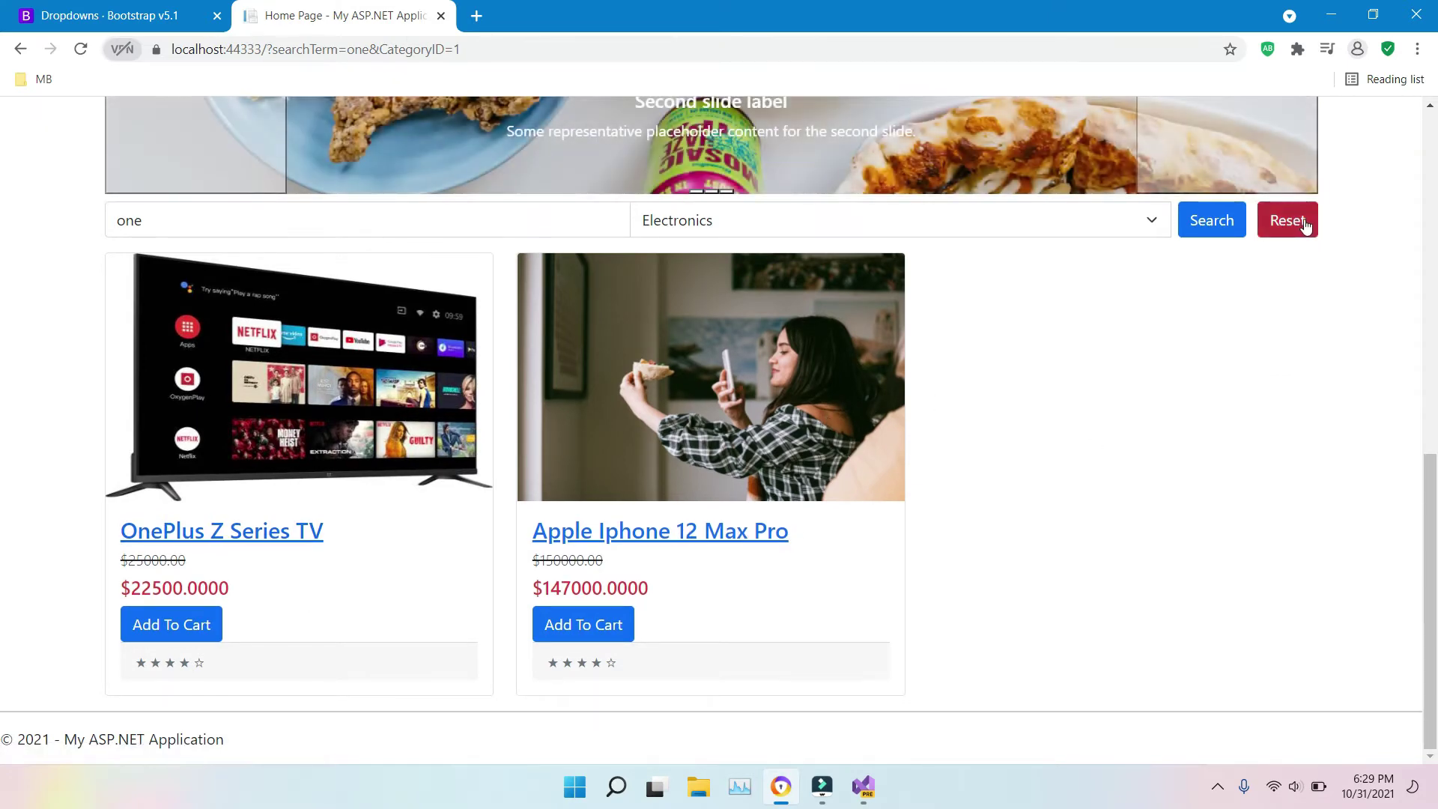
Step: Reset the search and category filter, then scroll through the full product list and back up
click(1305, 223)
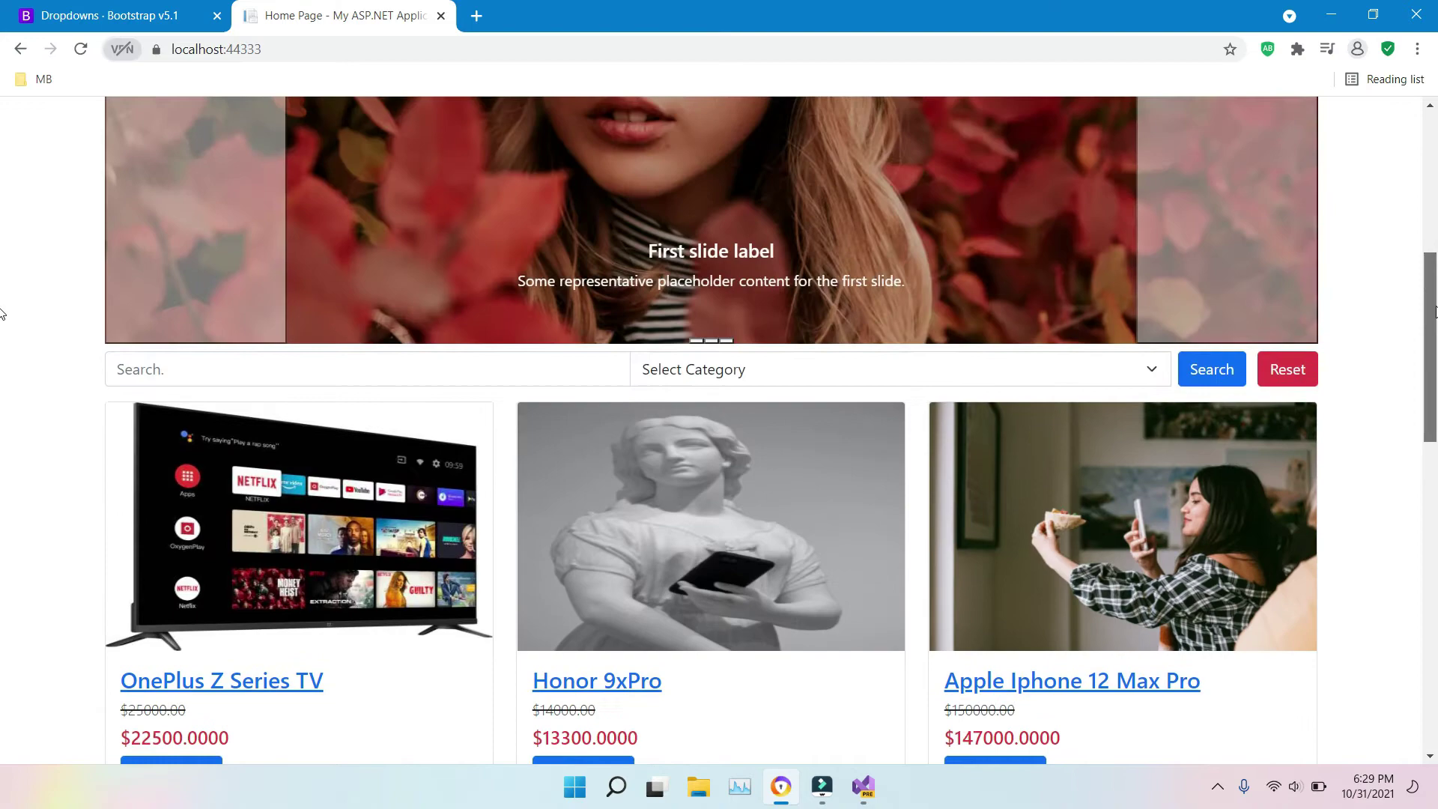
scroll(3, 449, down, 8)
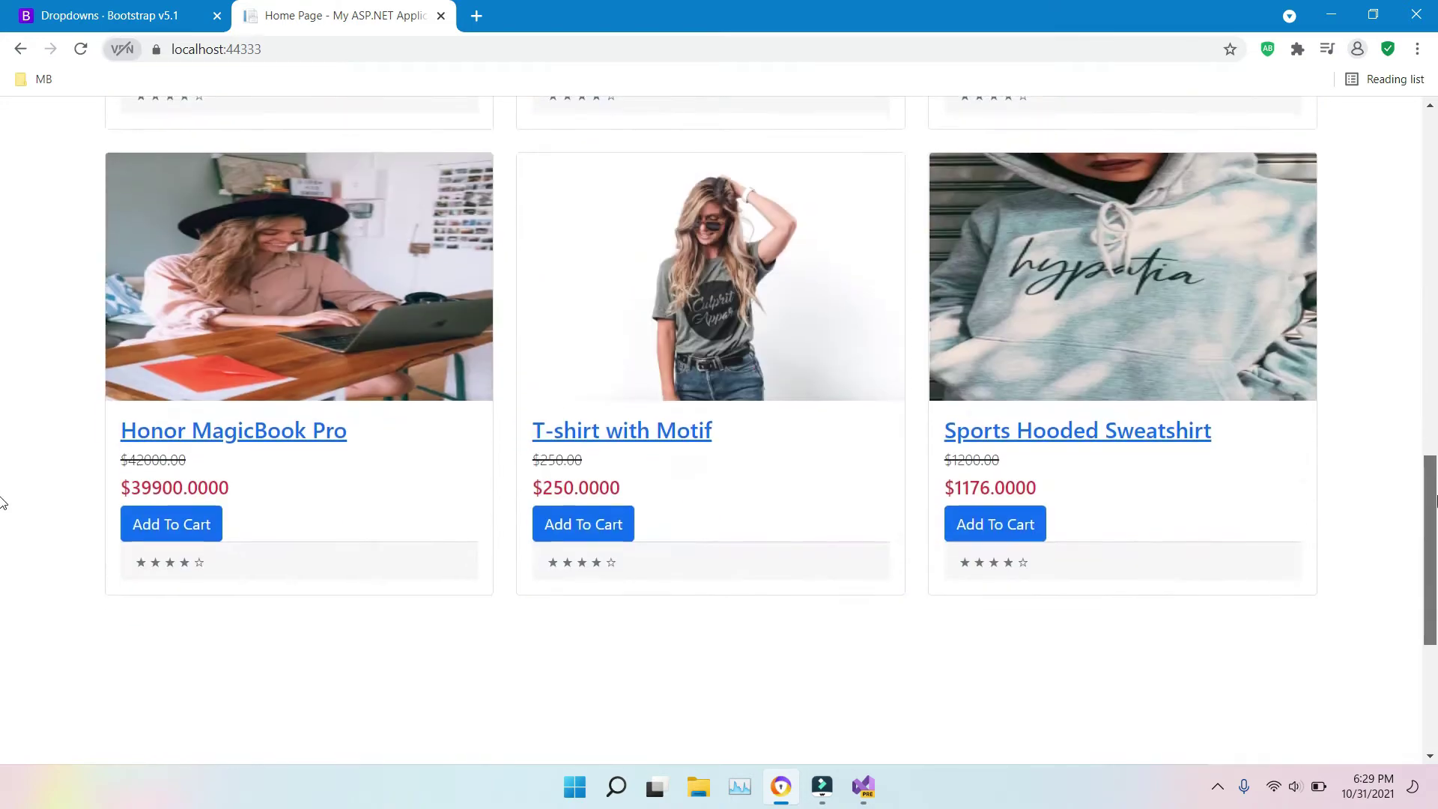
scroll(3, 524, down, 5)
scroll(2, 620, up, 13)
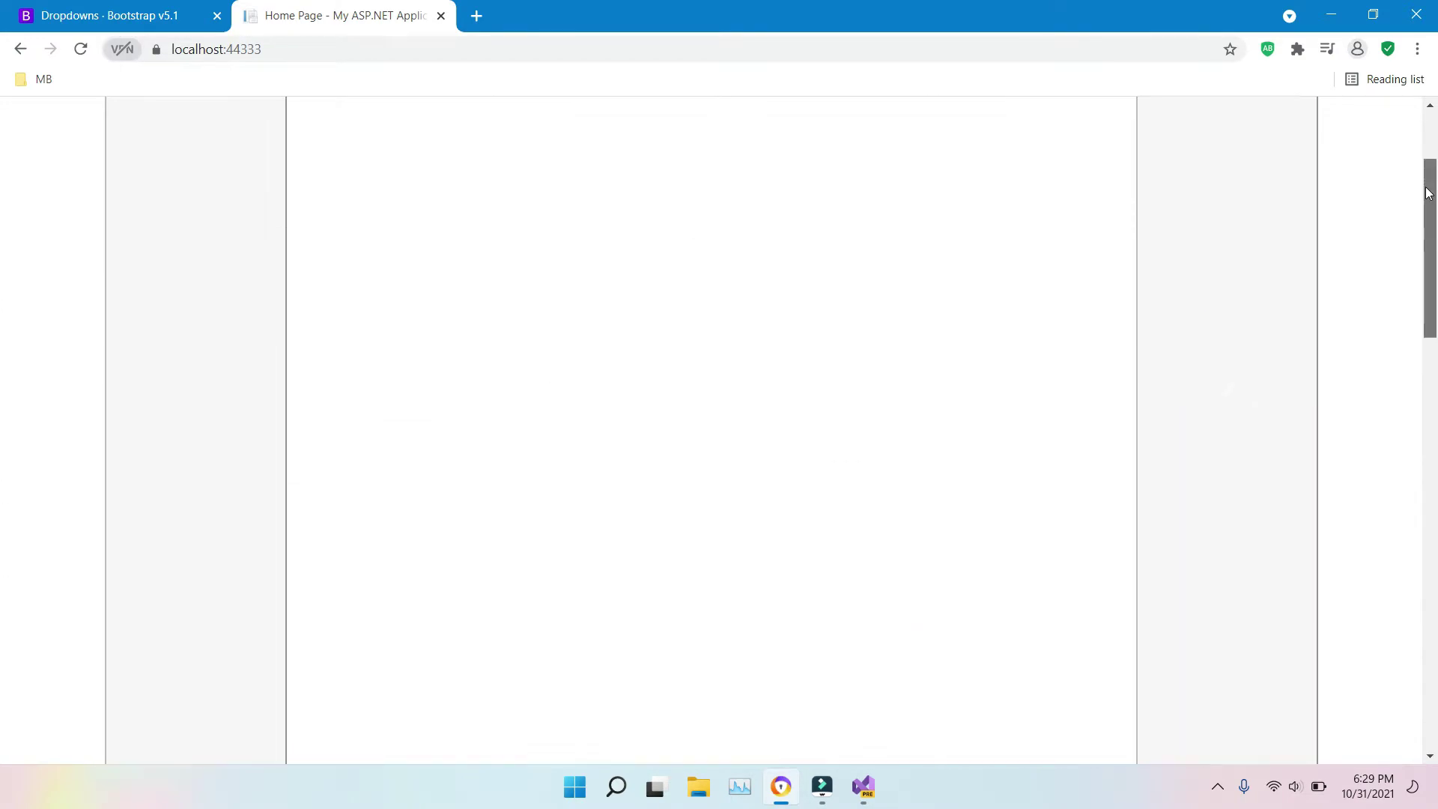
drag(1427, 194, 1432, 350)
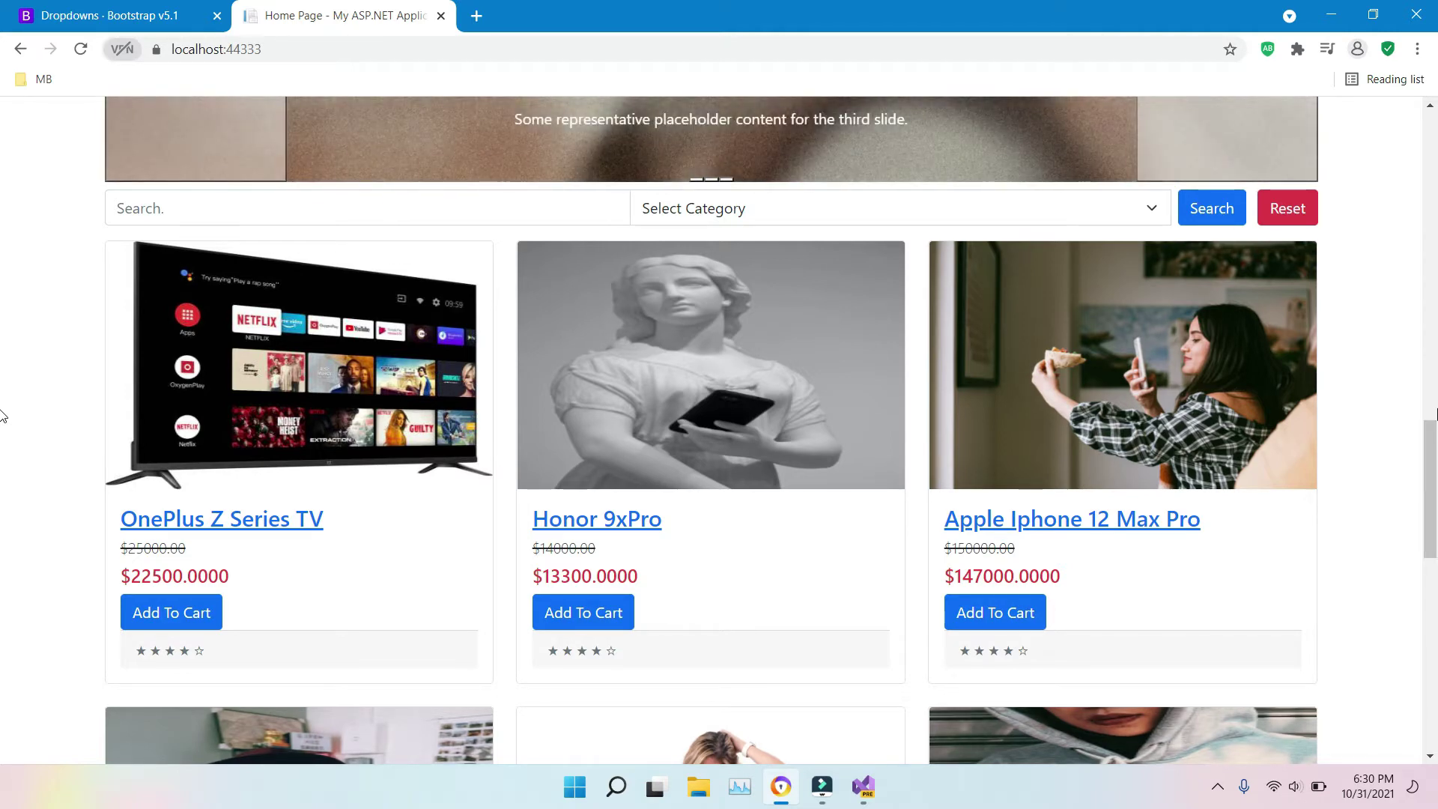
scroll(2, 415, up, 7)
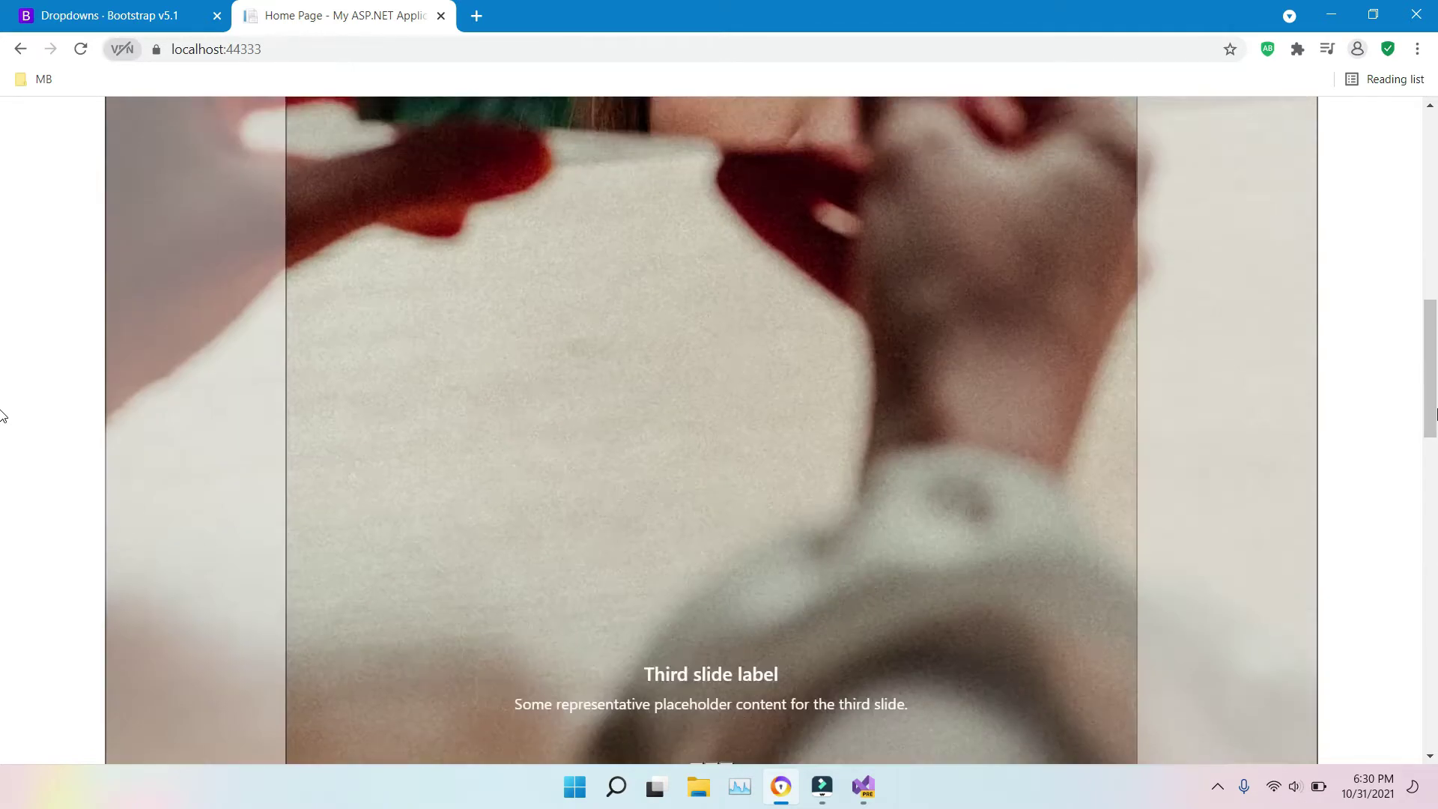
scroll(2, 494, down, 3)
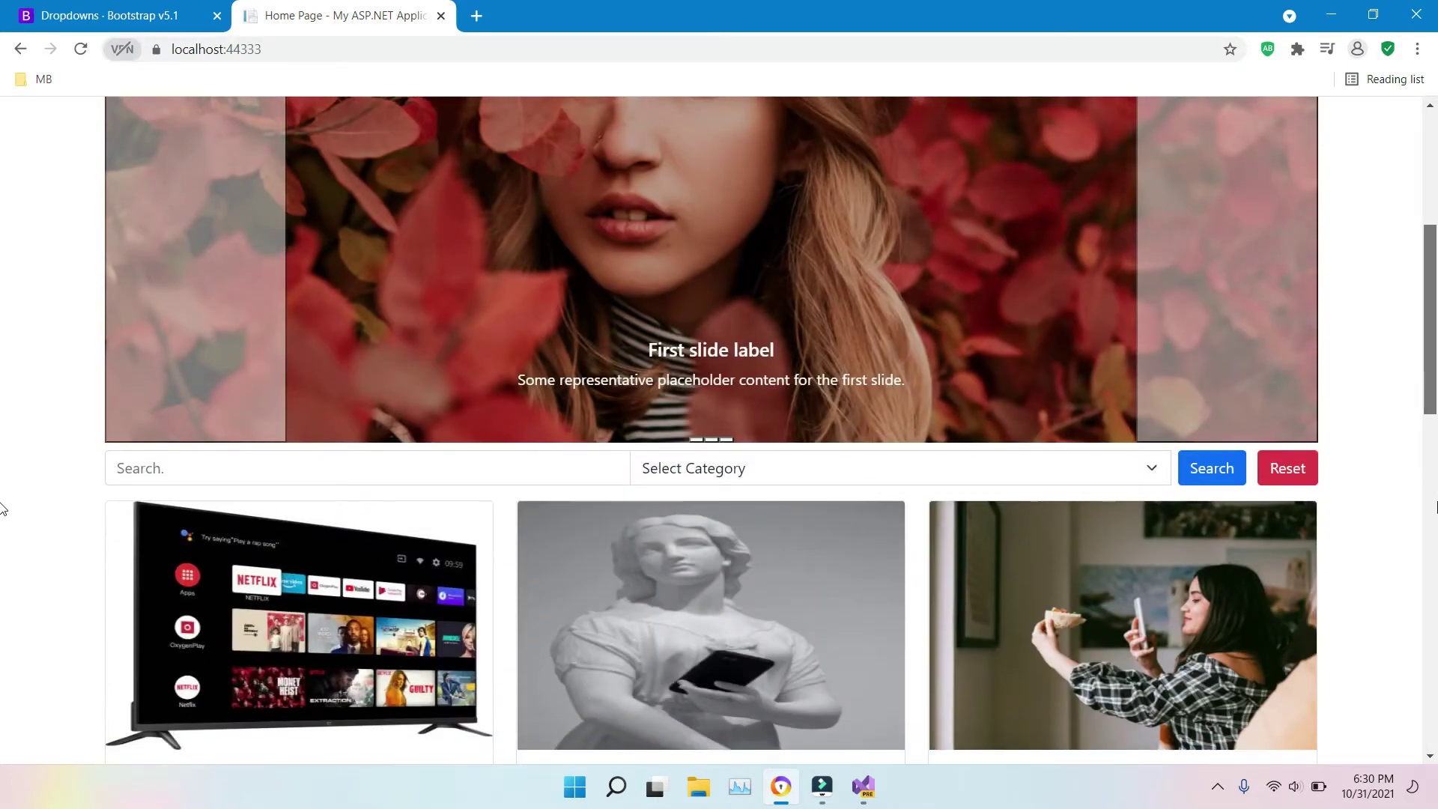
scroll(2, 340, down, 9)
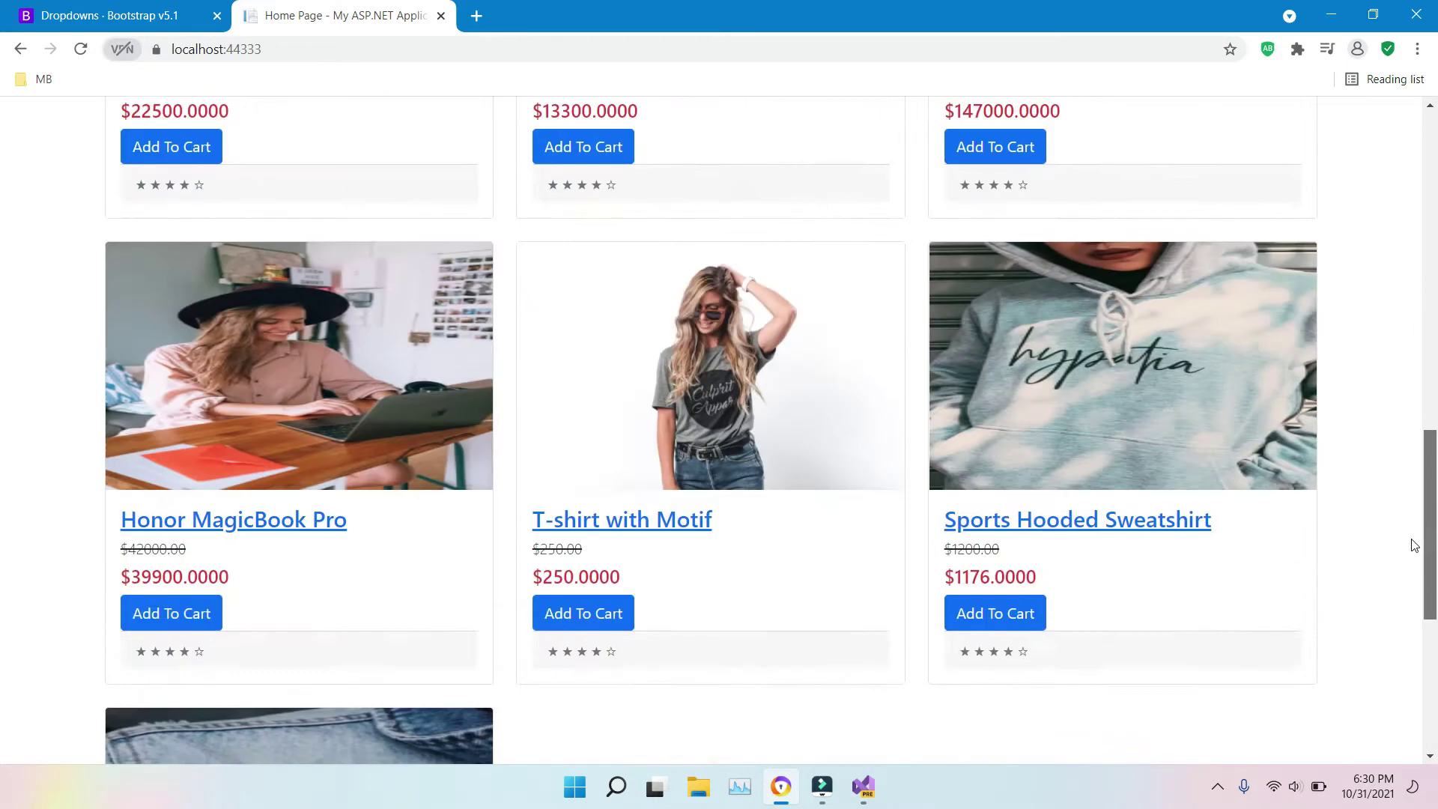
scroll(3, 225, up, 15)
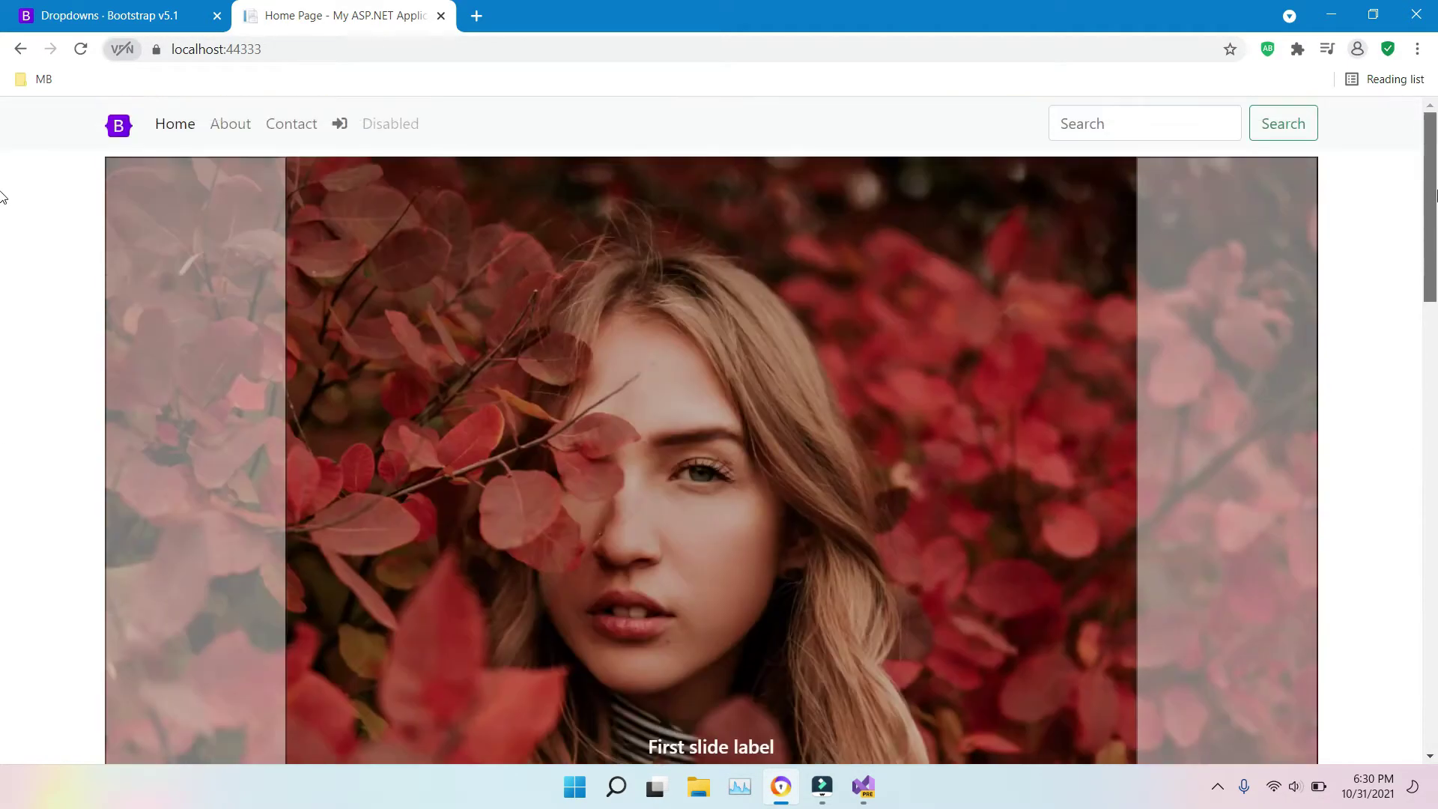
Step: Log in with the saved account email and its password, then open the admin options
click(339, 124)
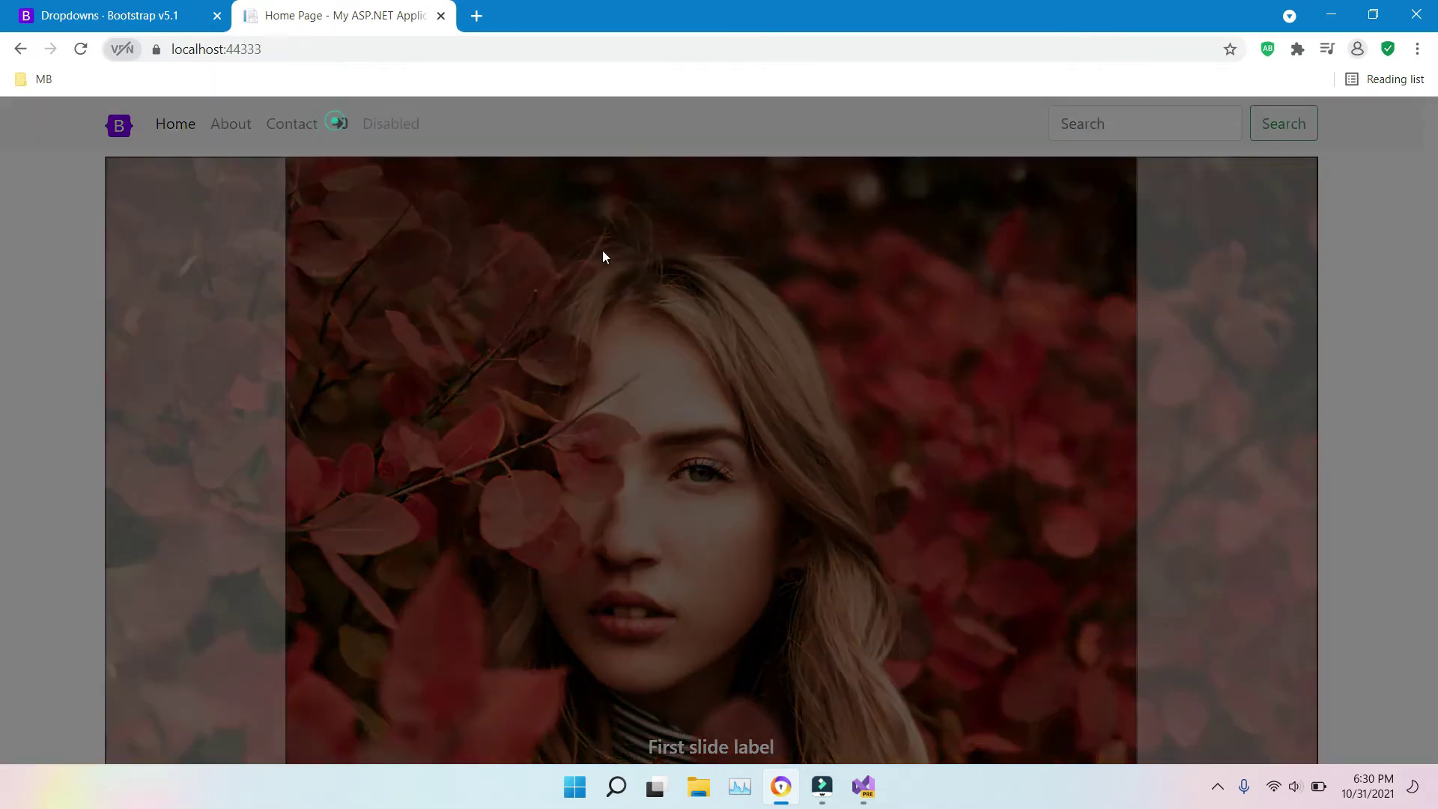
click(618, 250)
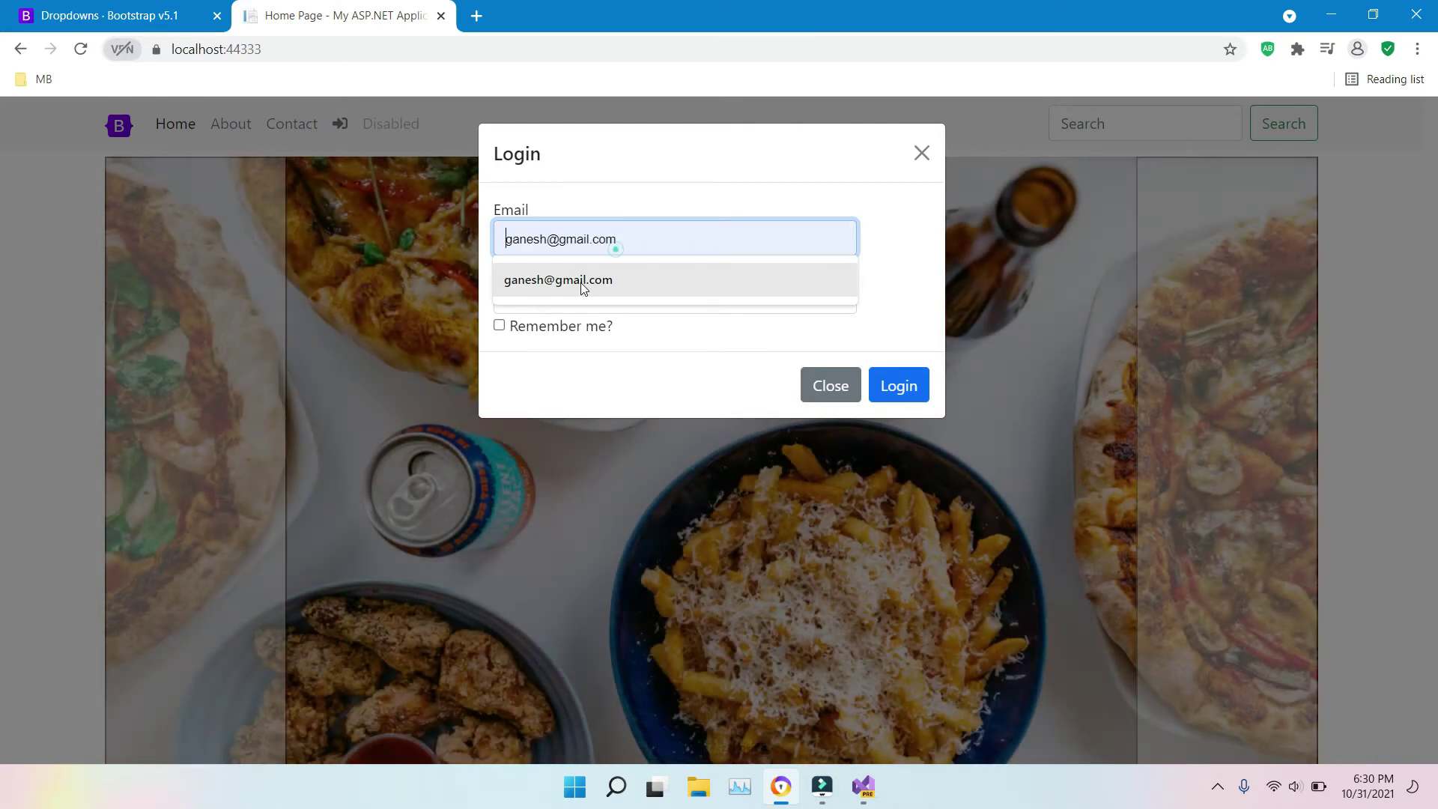
click(583, 281)
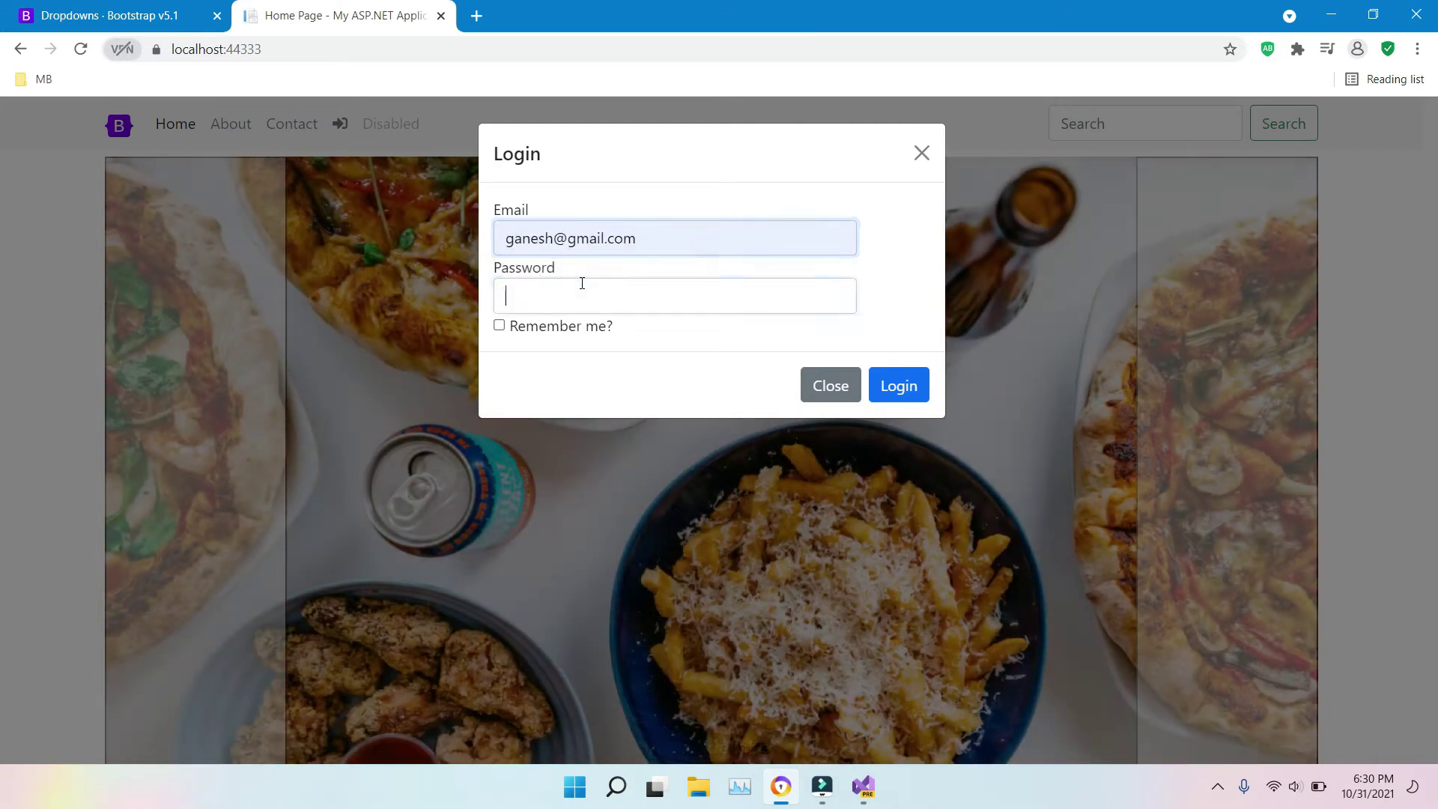
click(581, 283)
text(123)
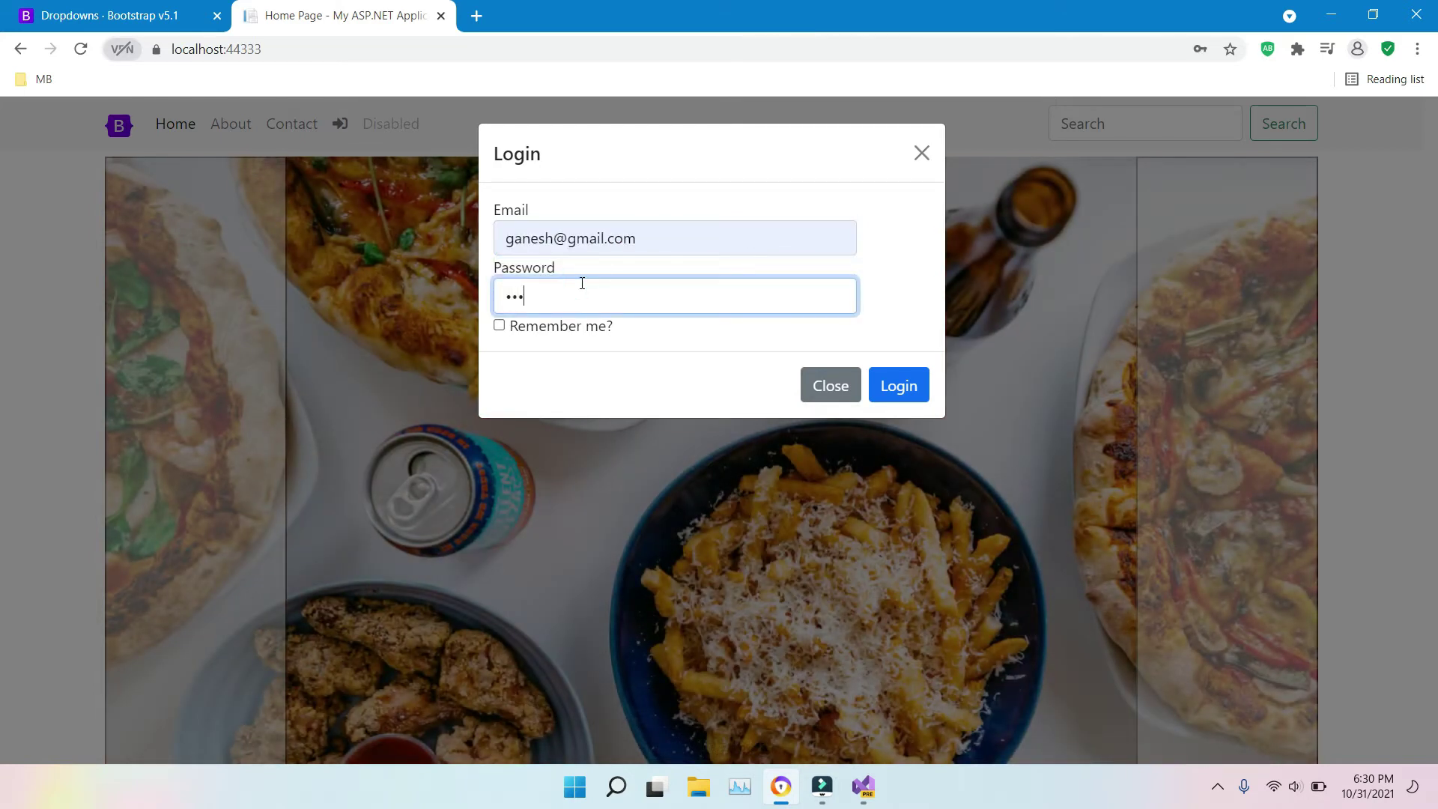
text(45678)
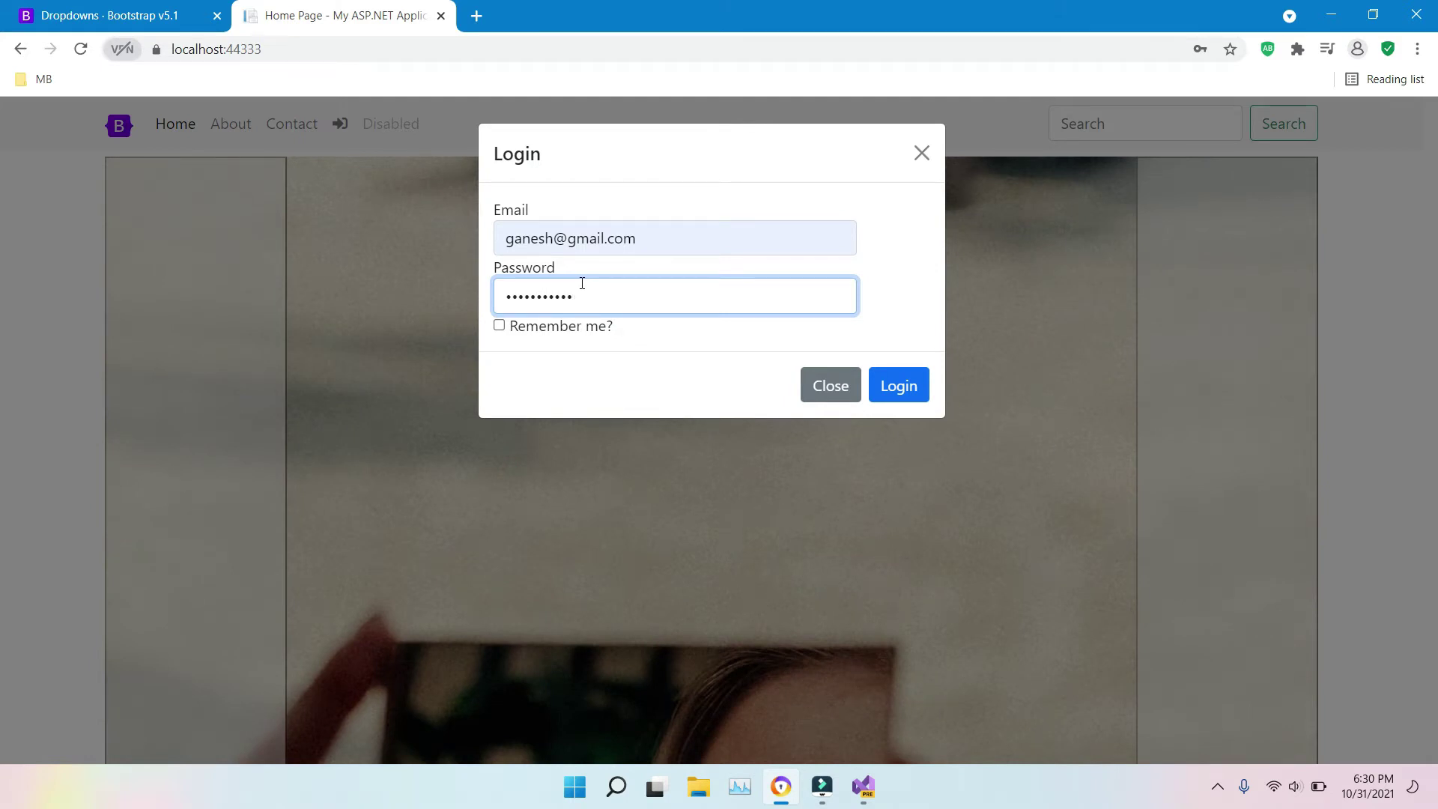
click(894, 393)
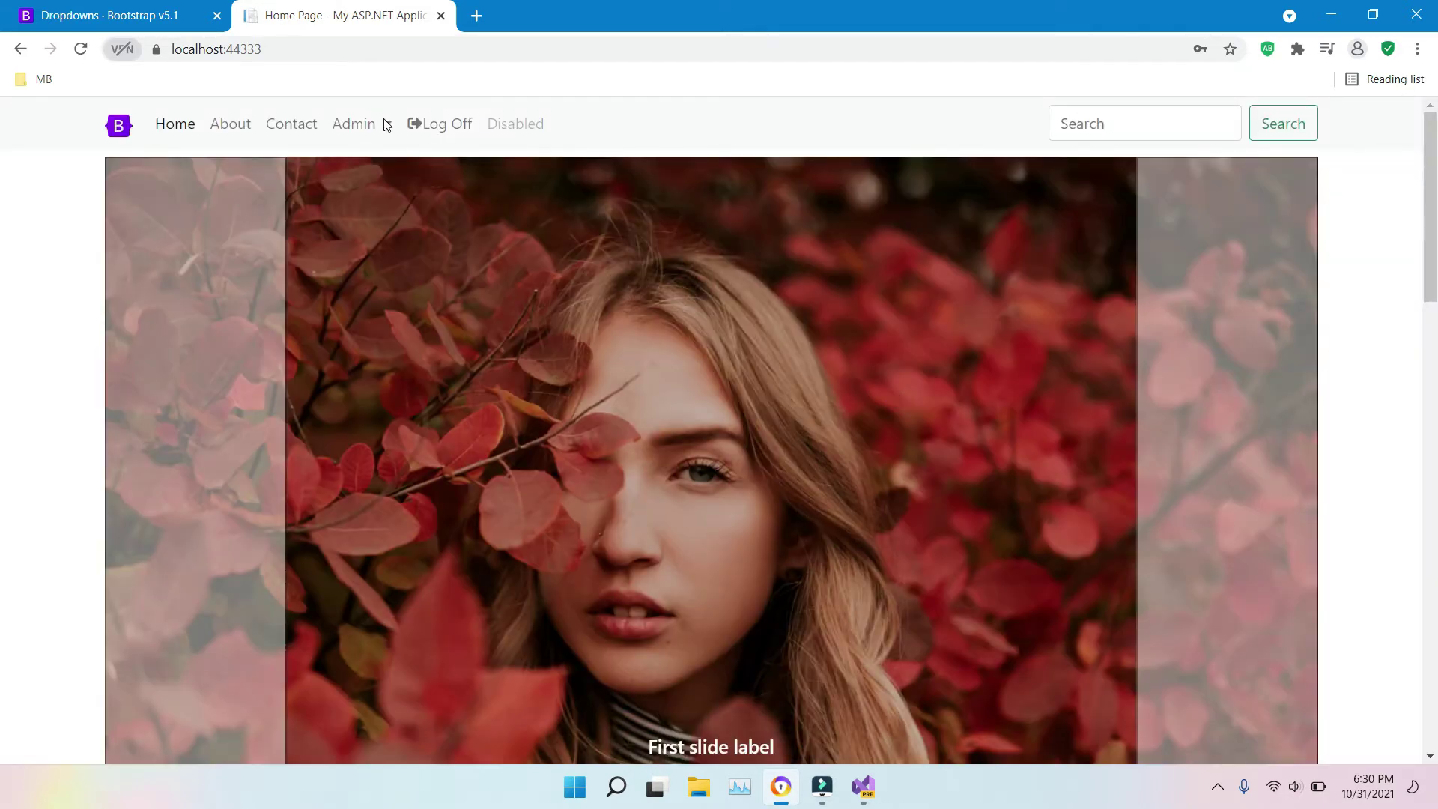
click(386, 123)
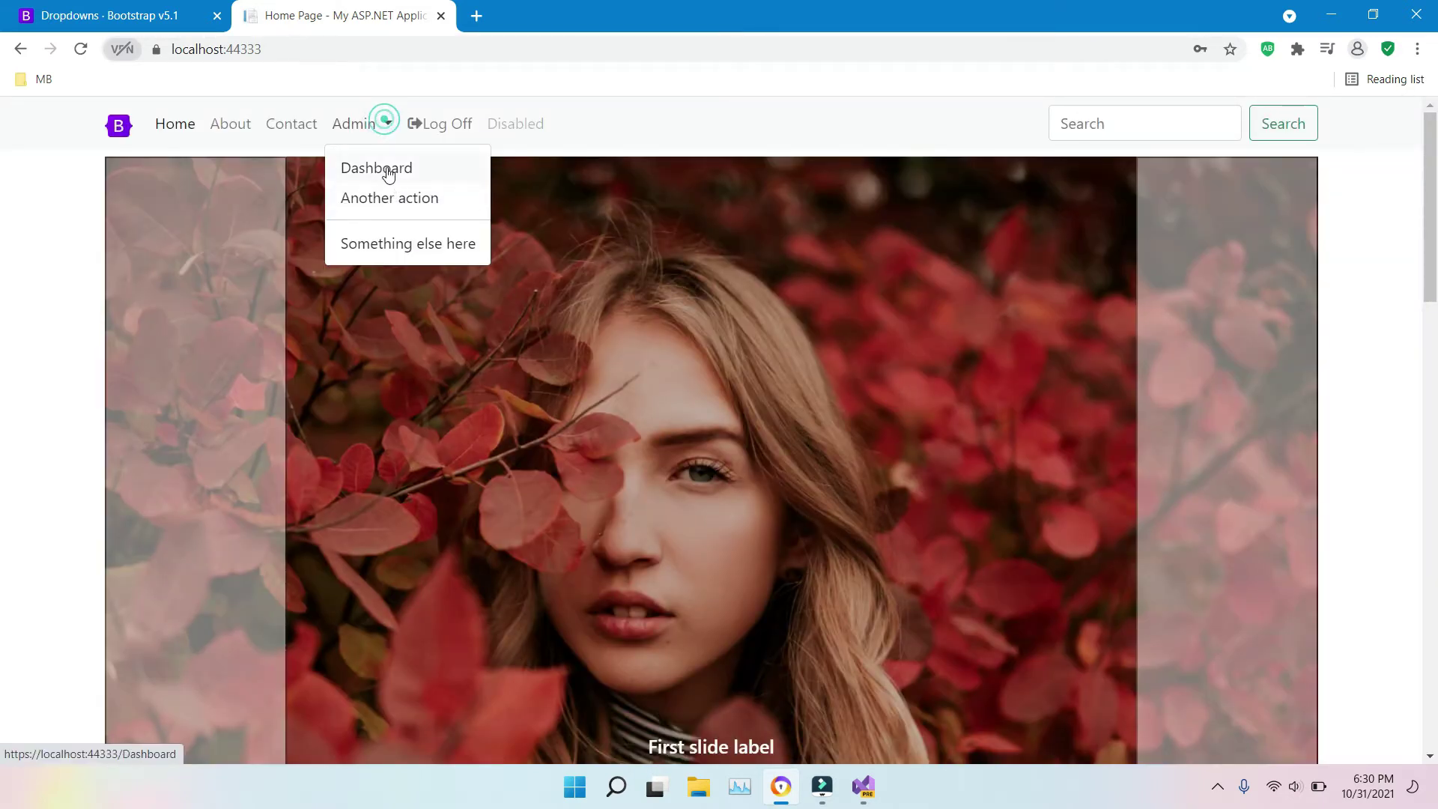
Step: Open the admin dashboard's Product page under Utilities, listing the Electronics products
click(388, 170)
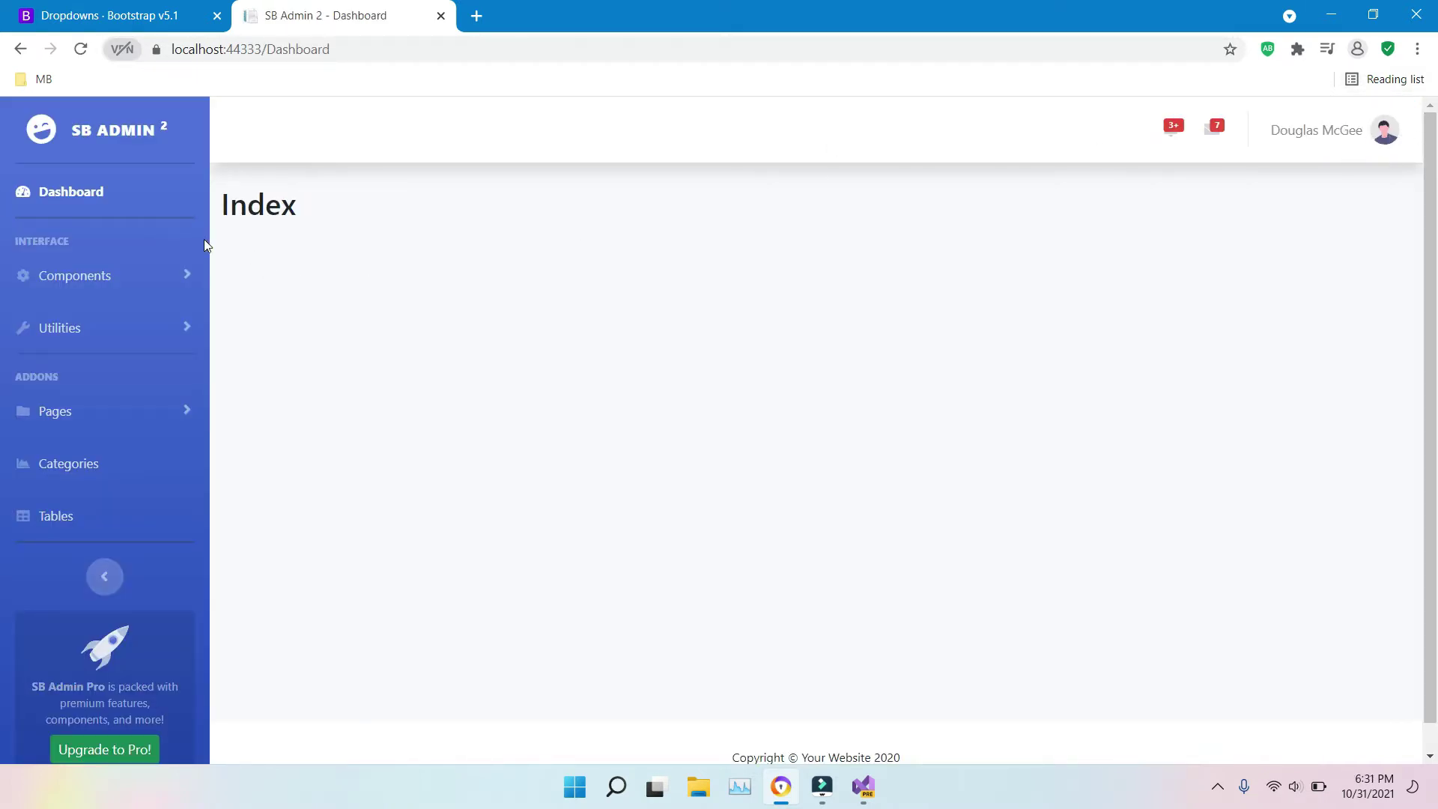
click(188, 275)
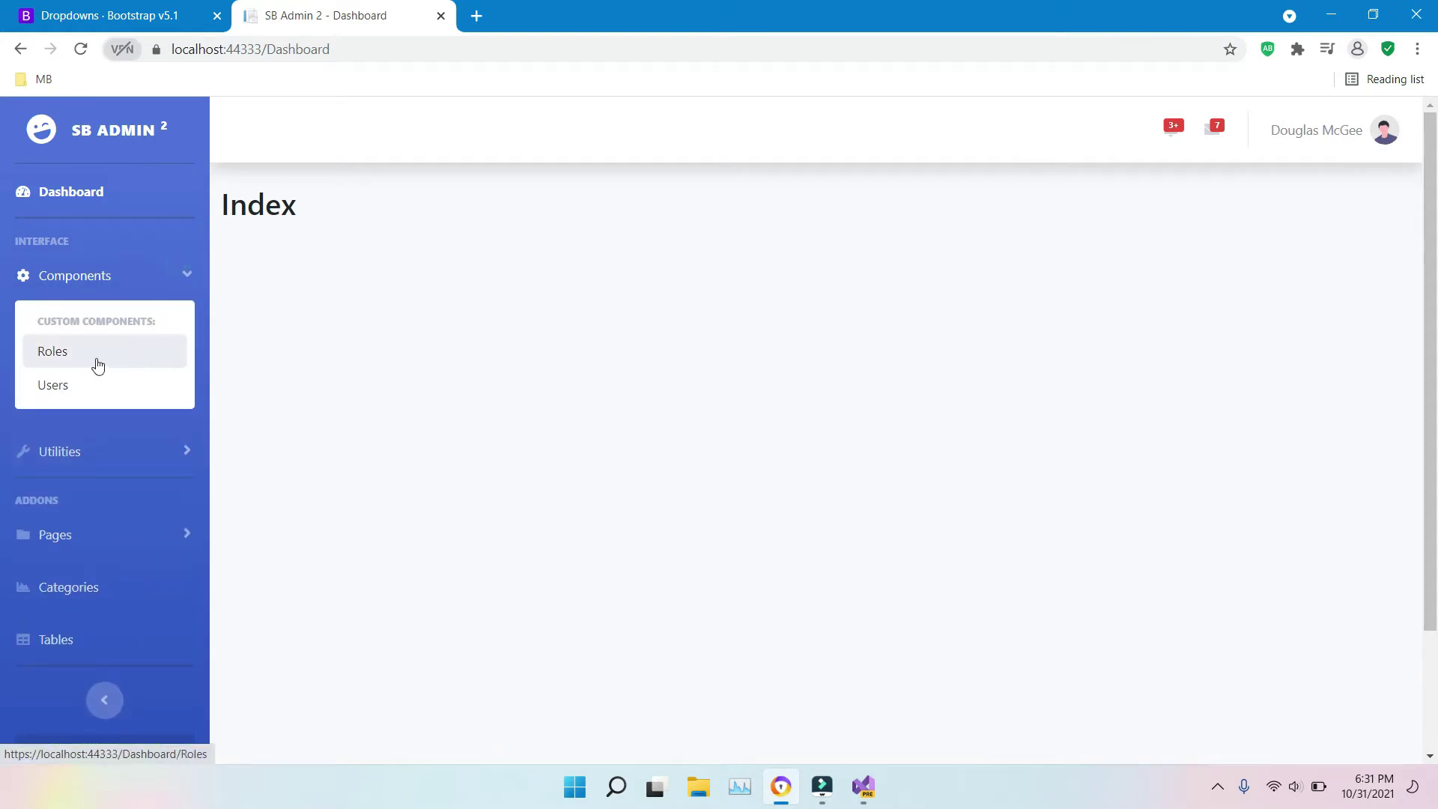
click(187, 453)
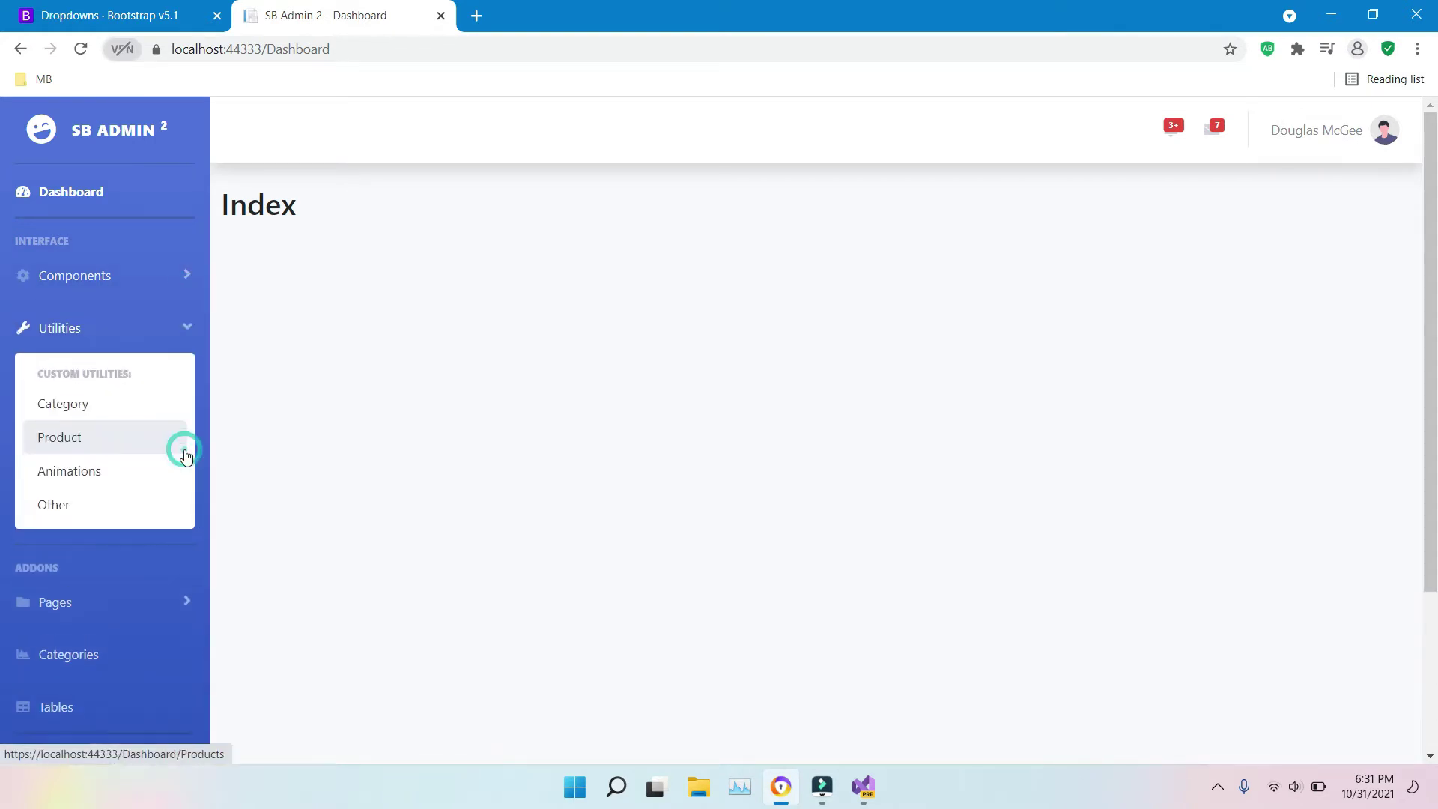
click(71, 437)
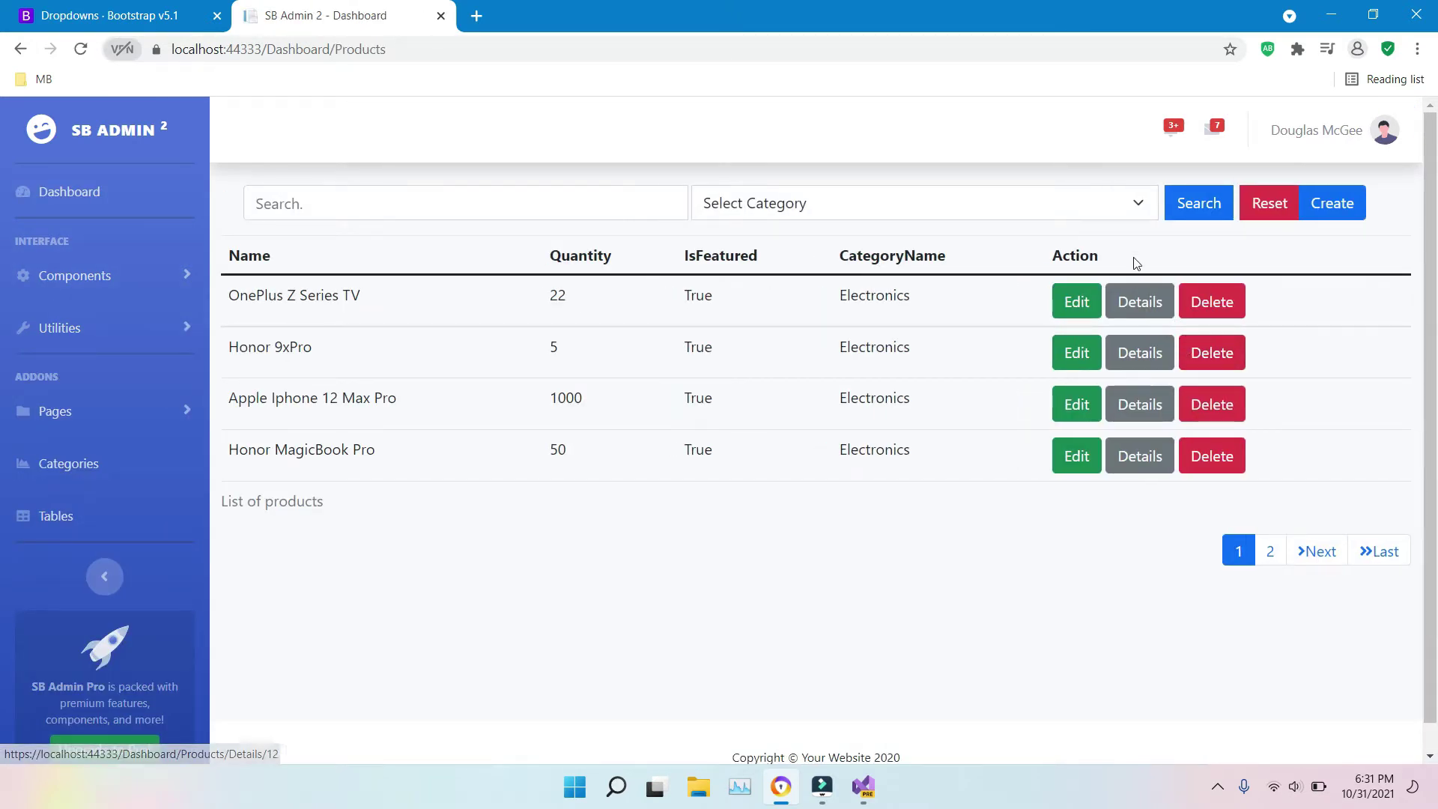
Step: Try the Select Category filter and the product Search box without applying either
click(1136, 212)
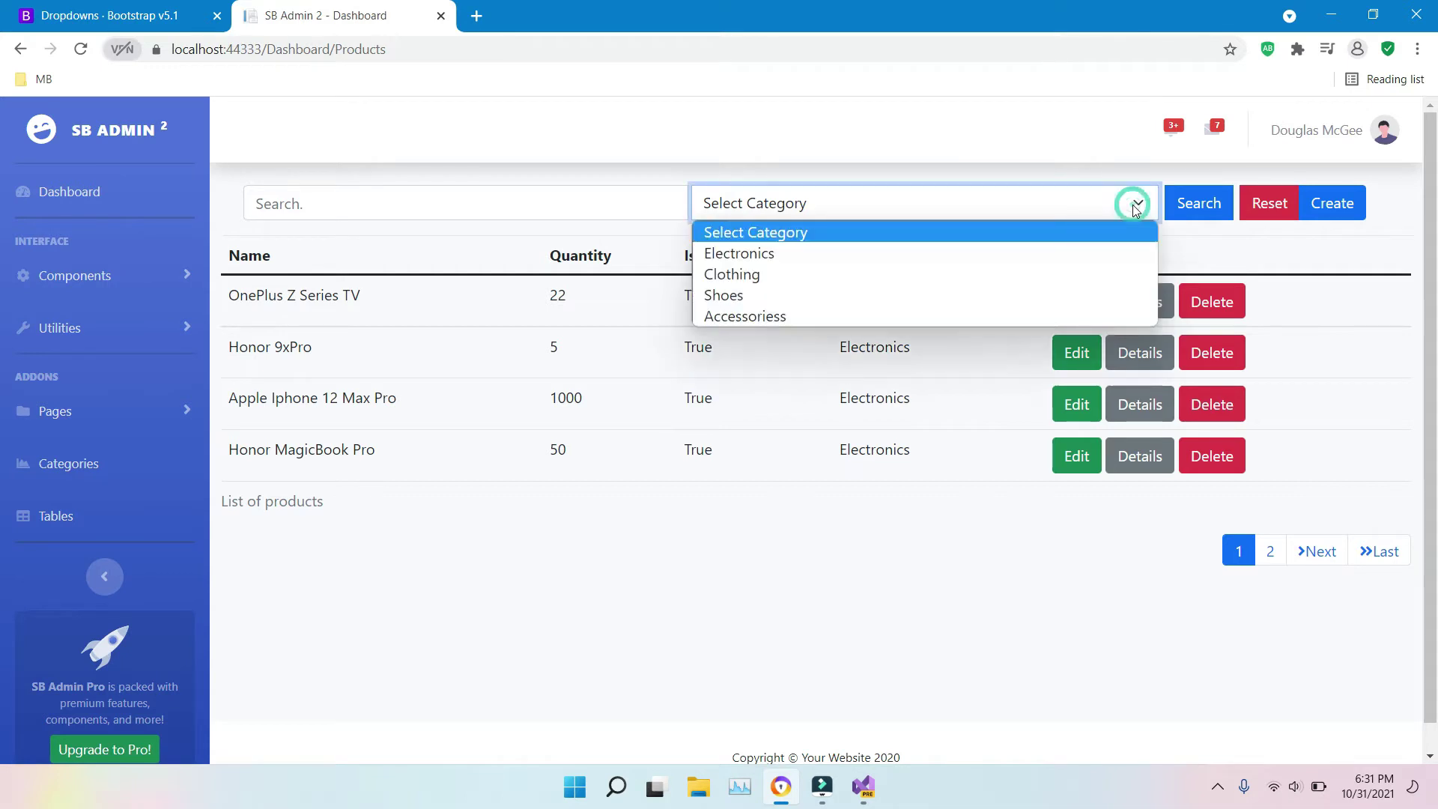
click(1131, 203)
click(582, 203)
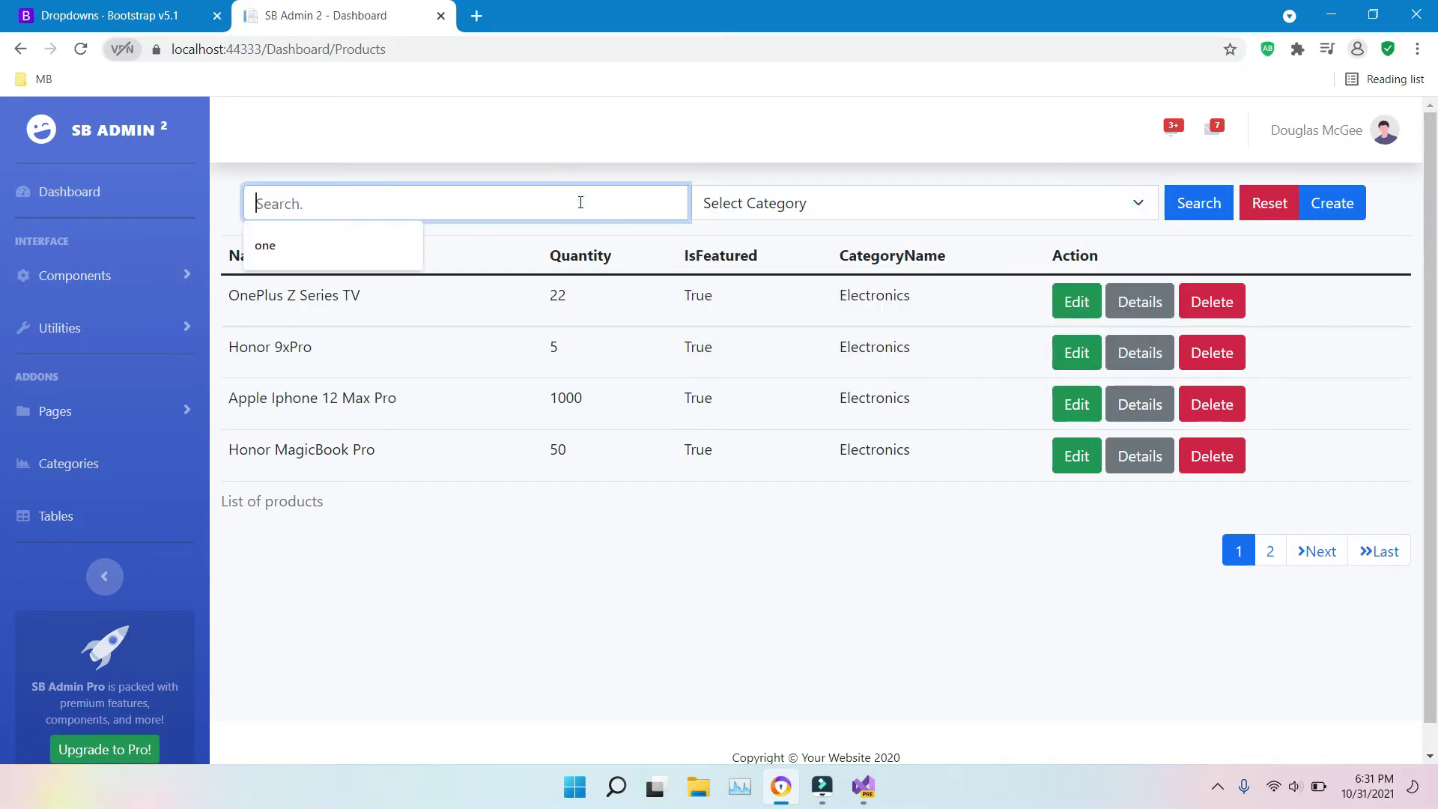
click(792, 184)
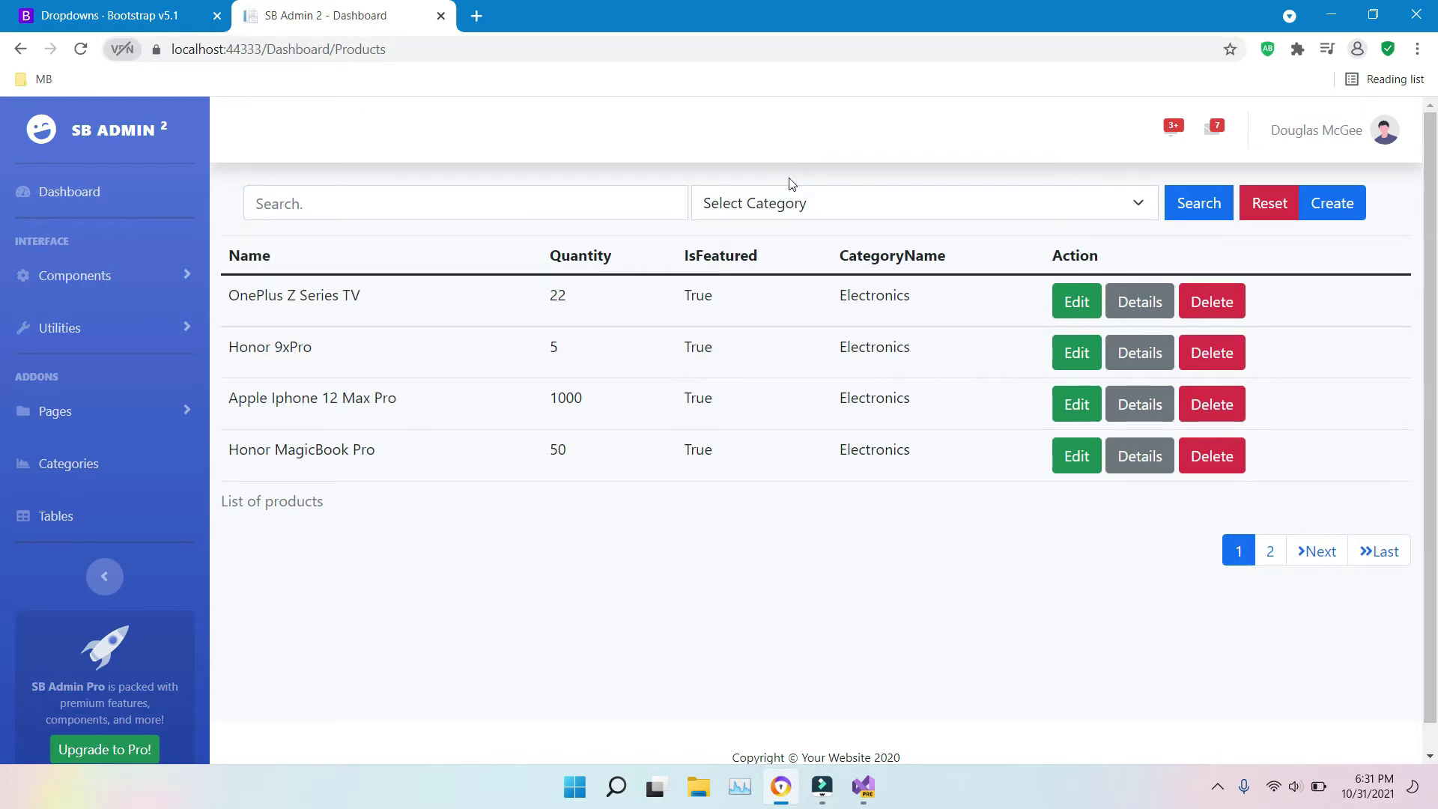
click(788, 180)
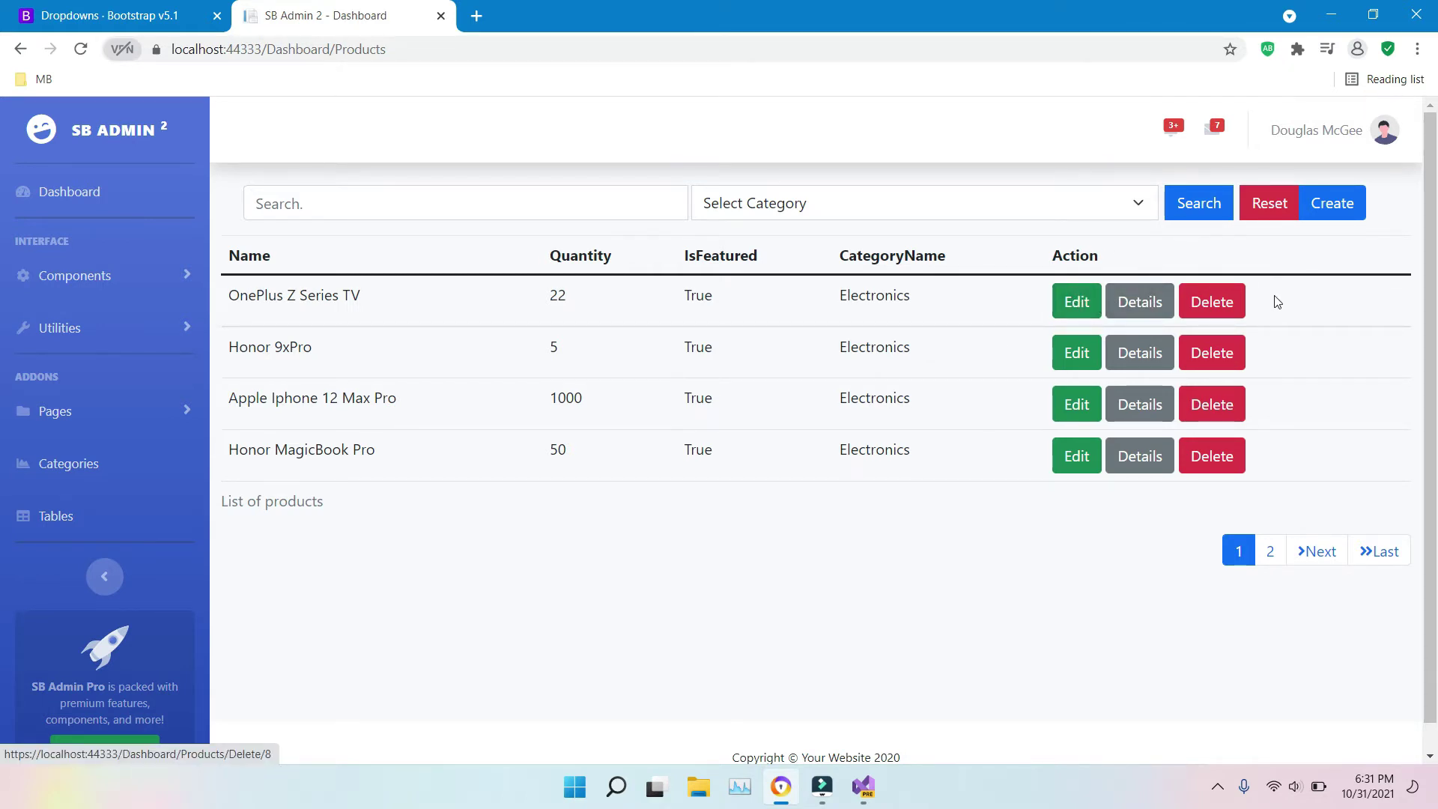
click(869, 805)
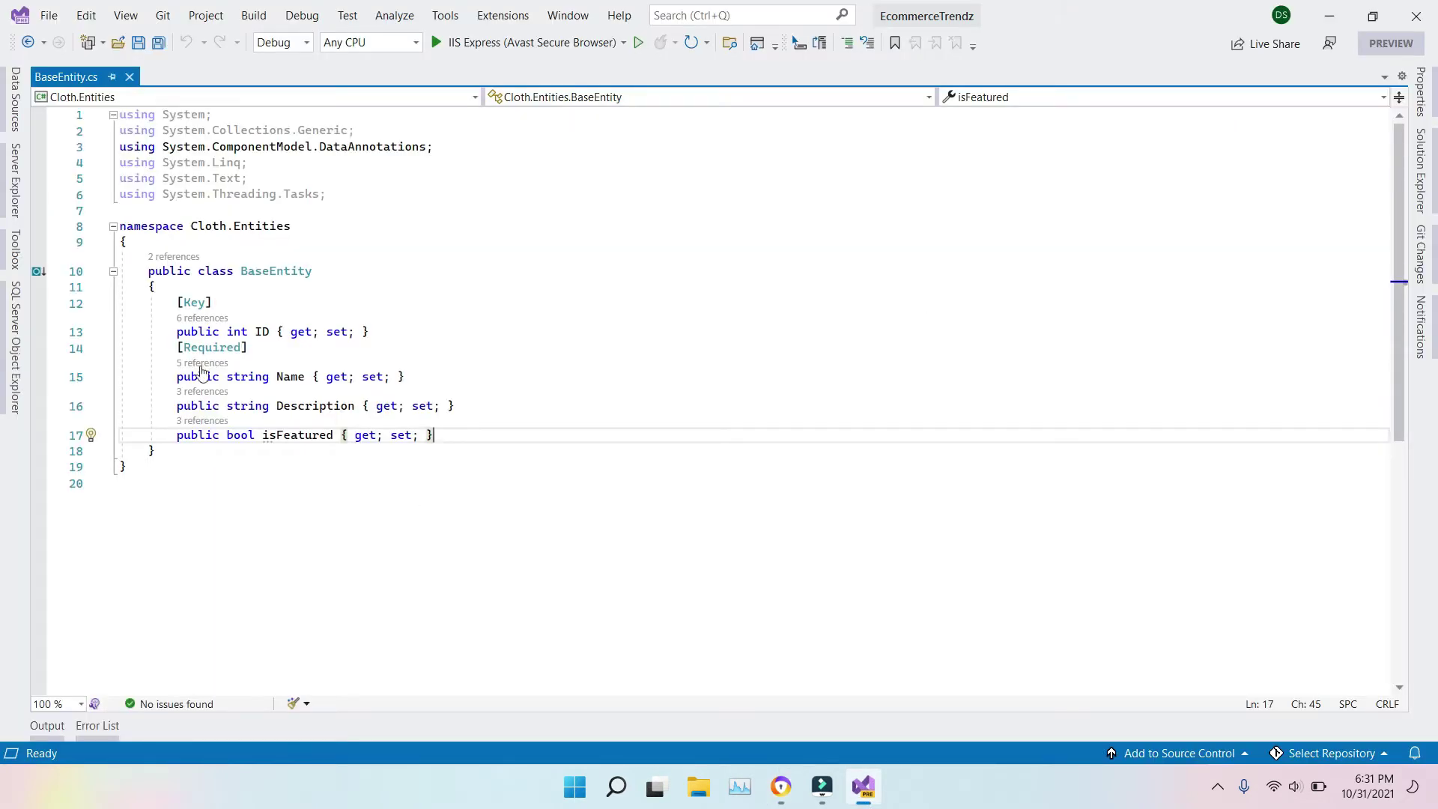
Step: Use Add > Class on Cloth.Entities, replacing the default Class1 name with BaseCategory
click(1420, 171)
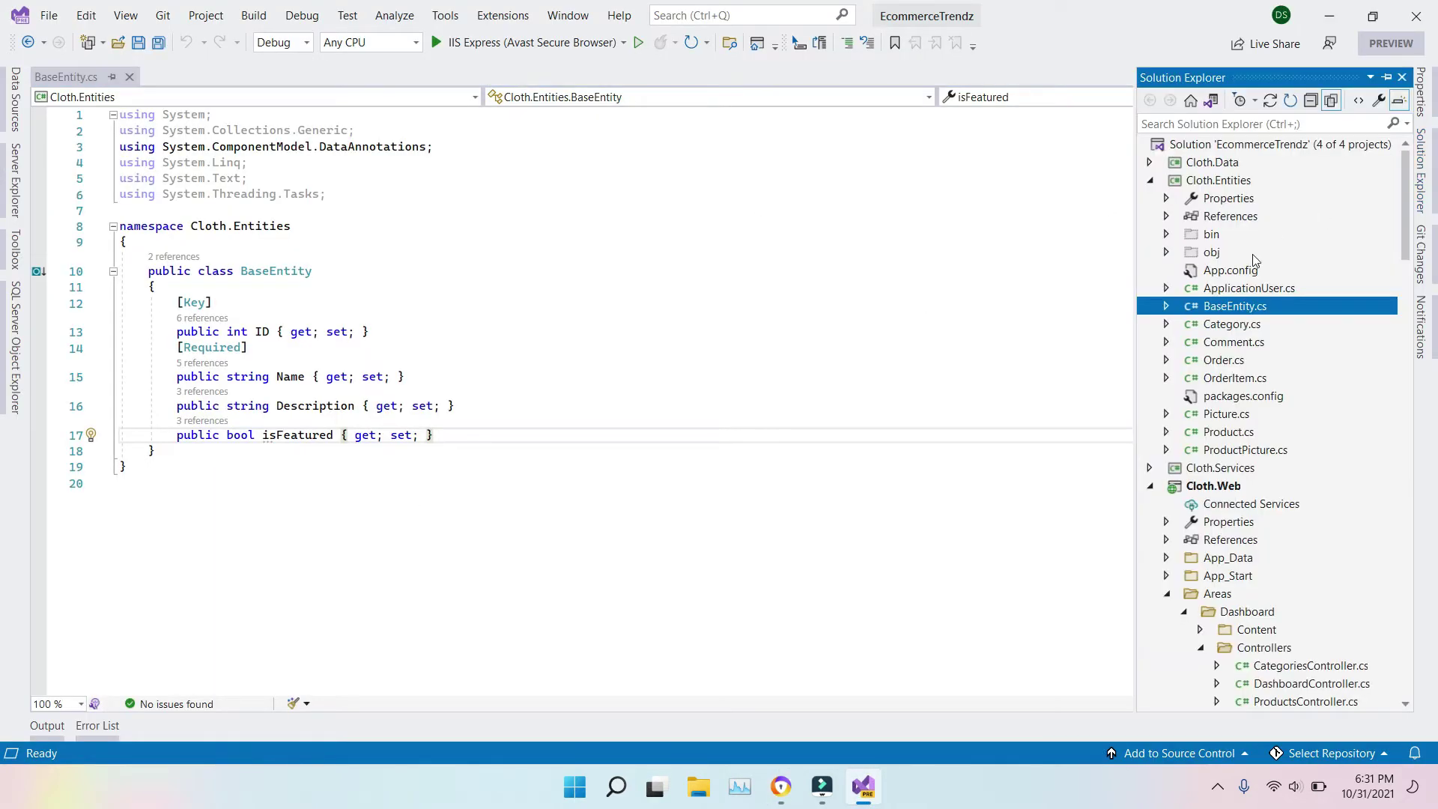
right_click(1154, 187)
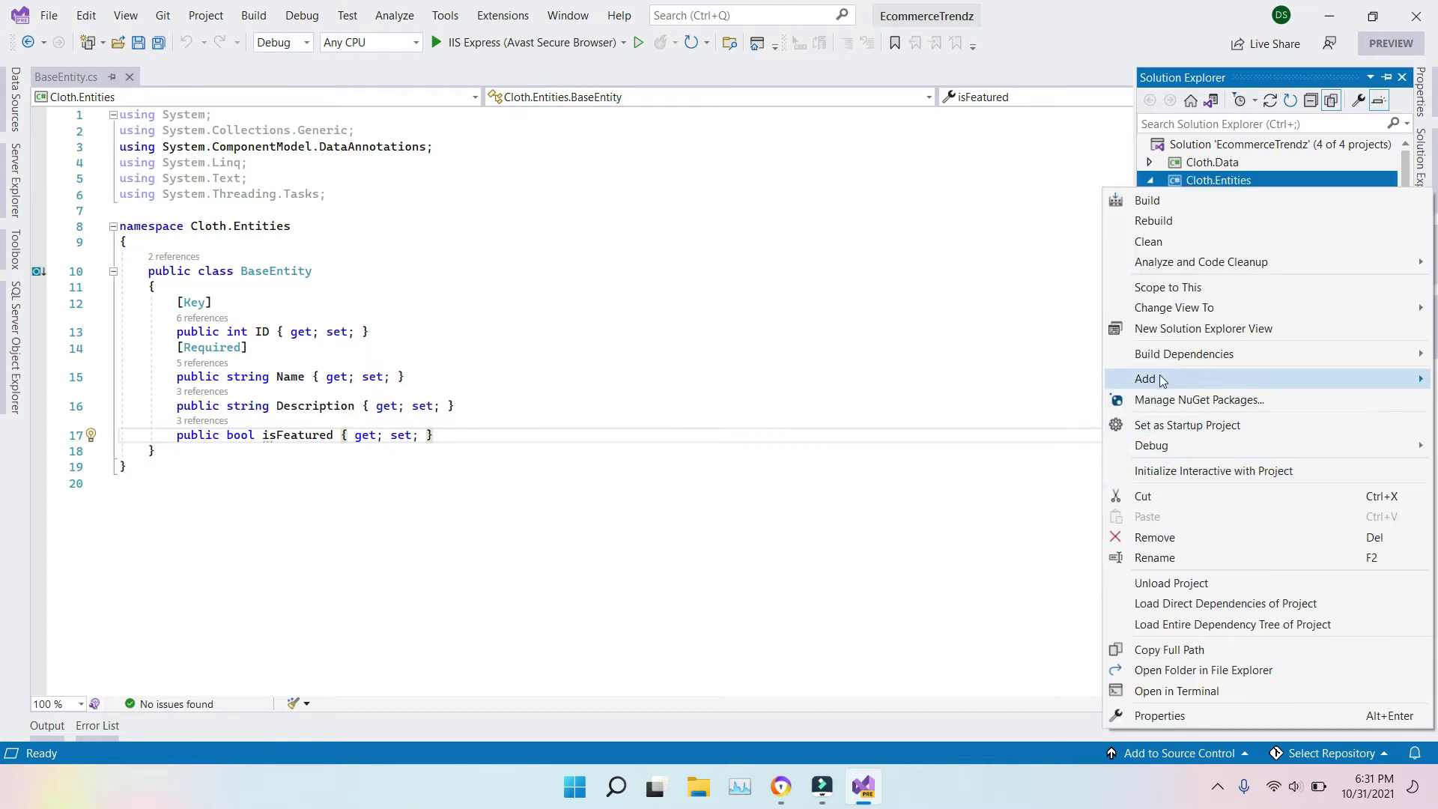
mouse_move(1165, 380)
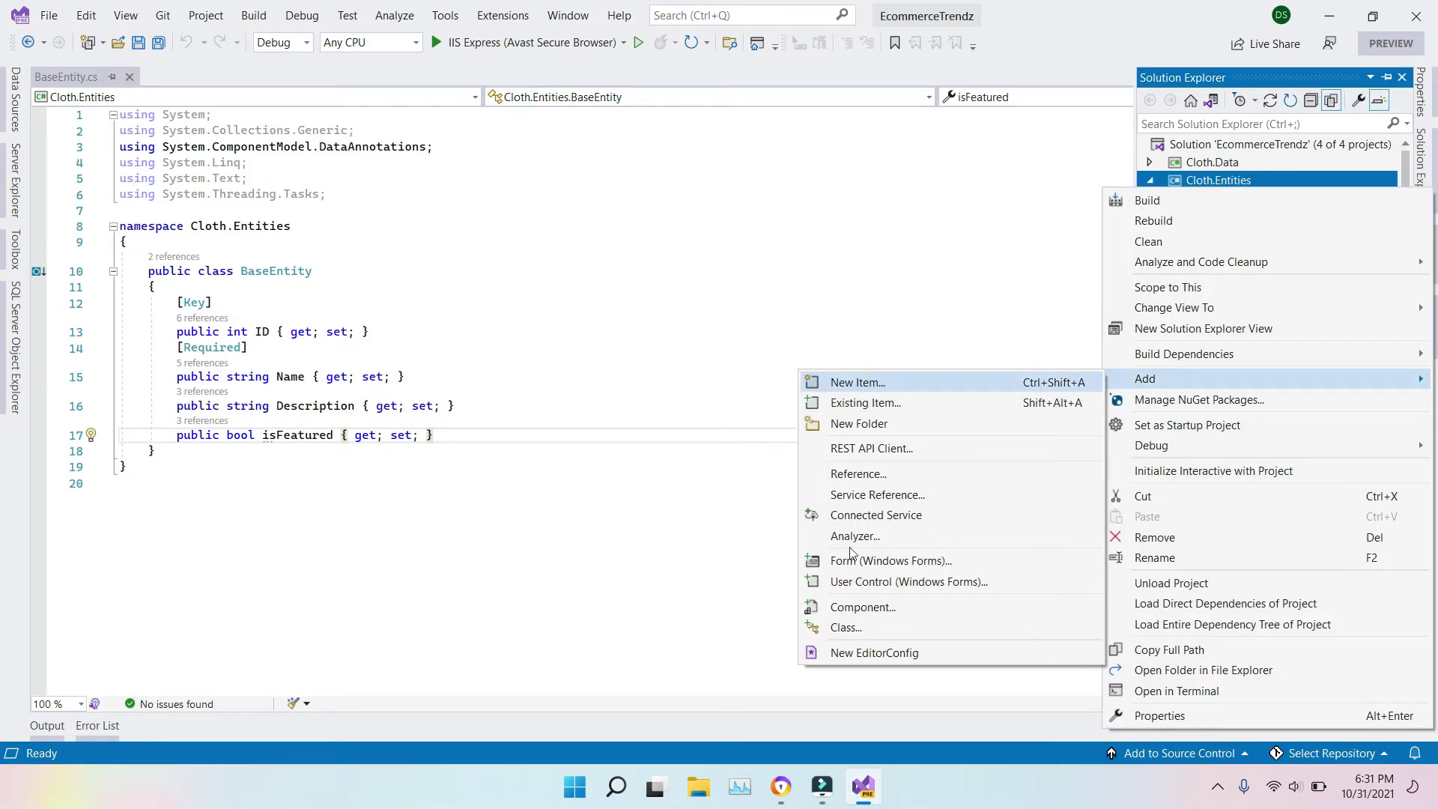
click(852, 632)
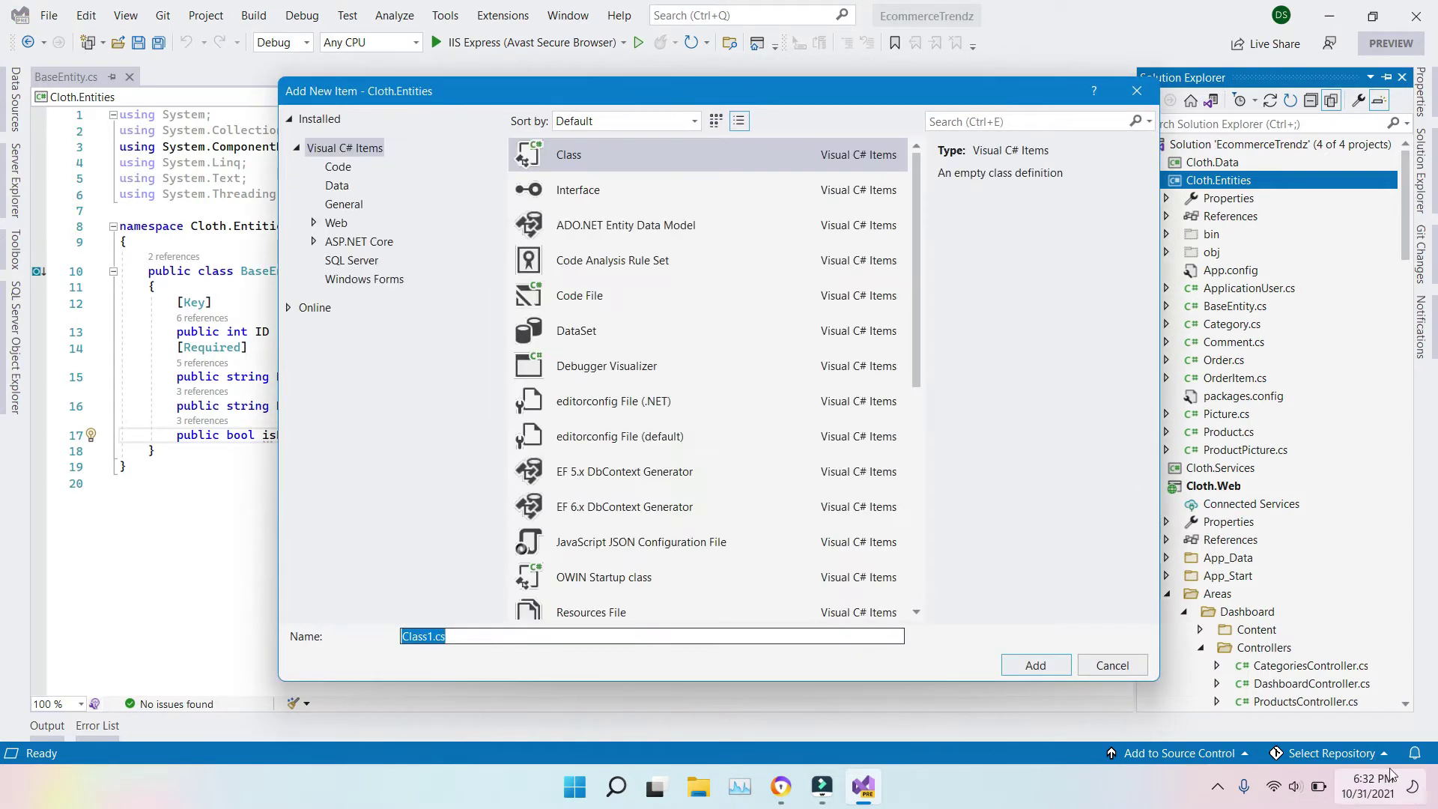
click(1219, 791)
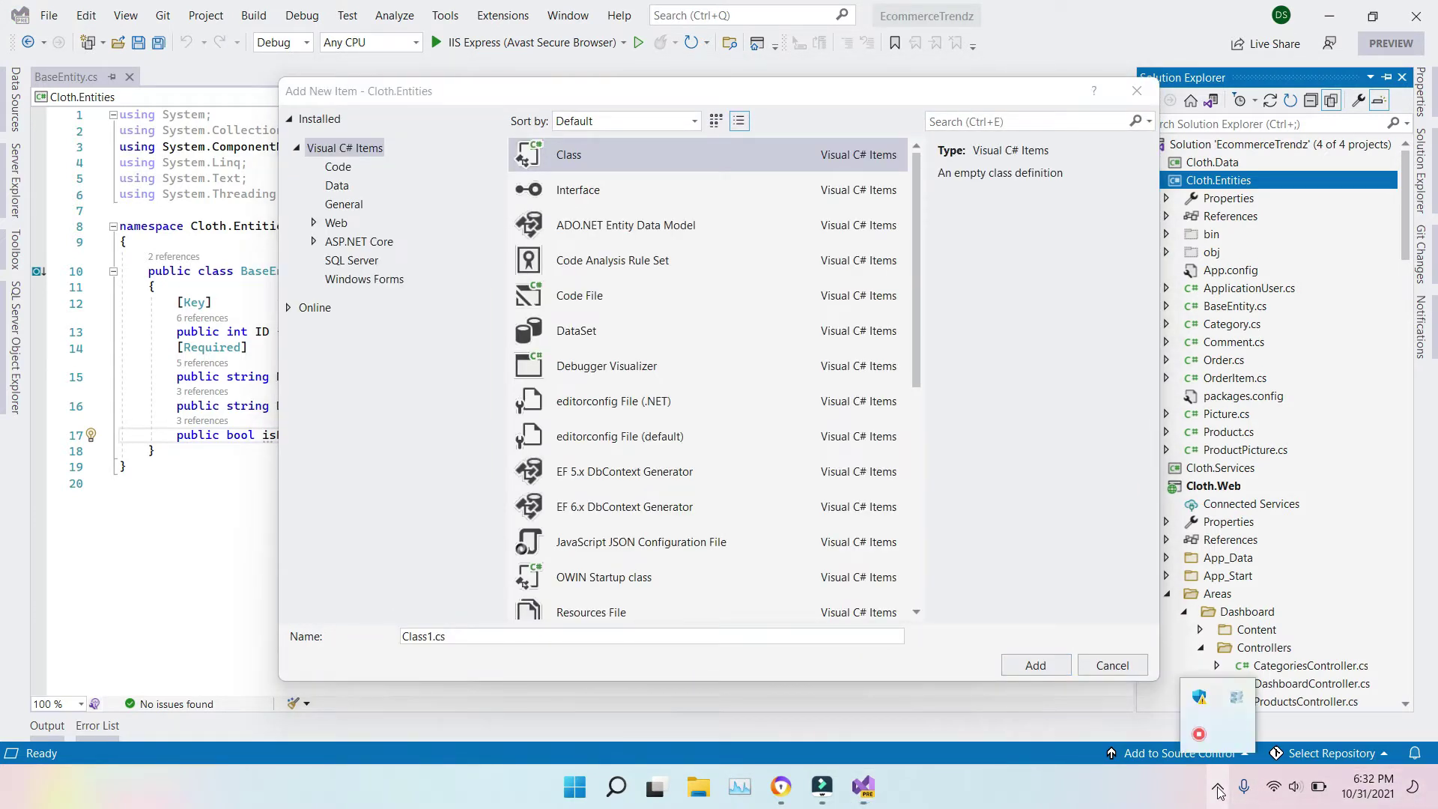
click(1219, 791)
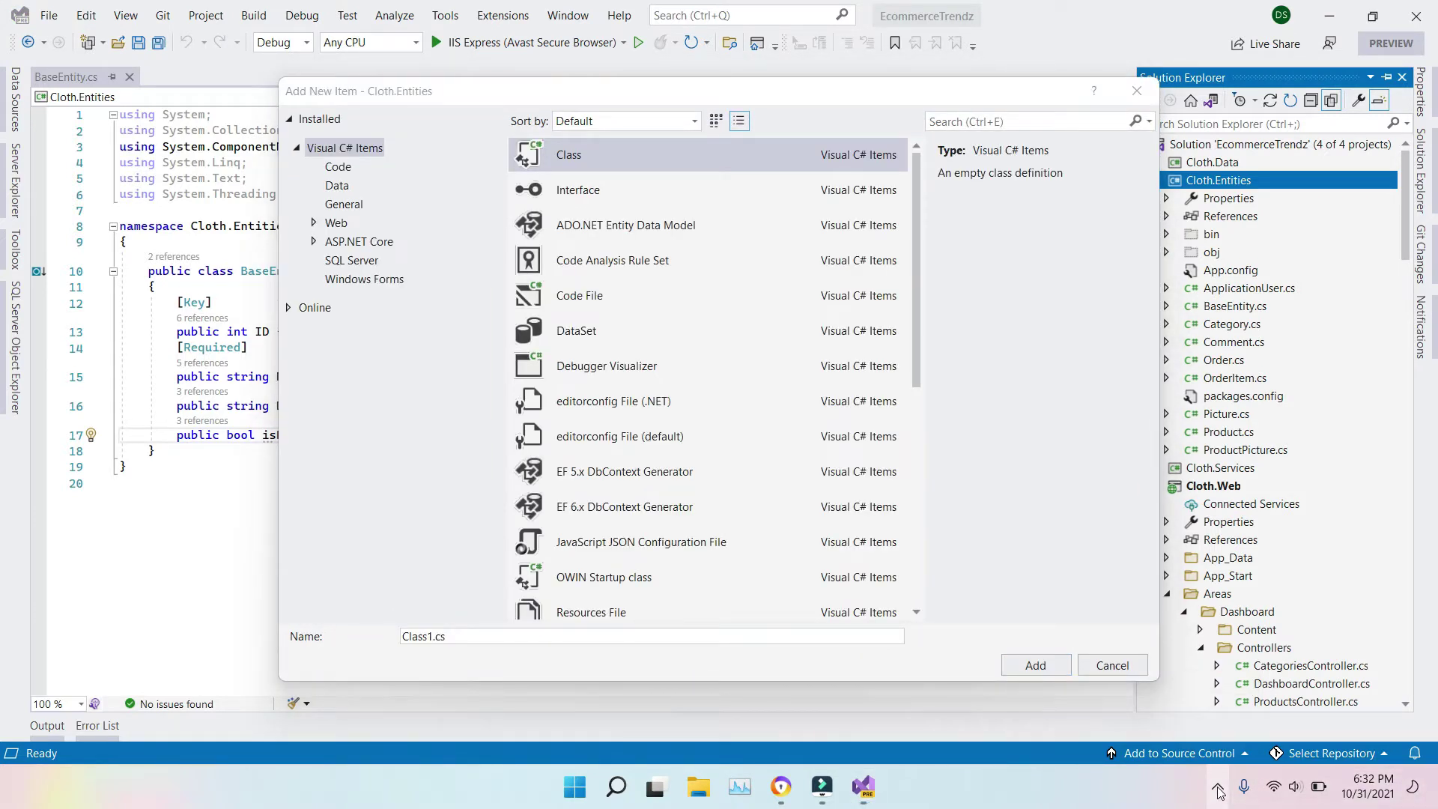
click(431, 636)
click(431, 636)
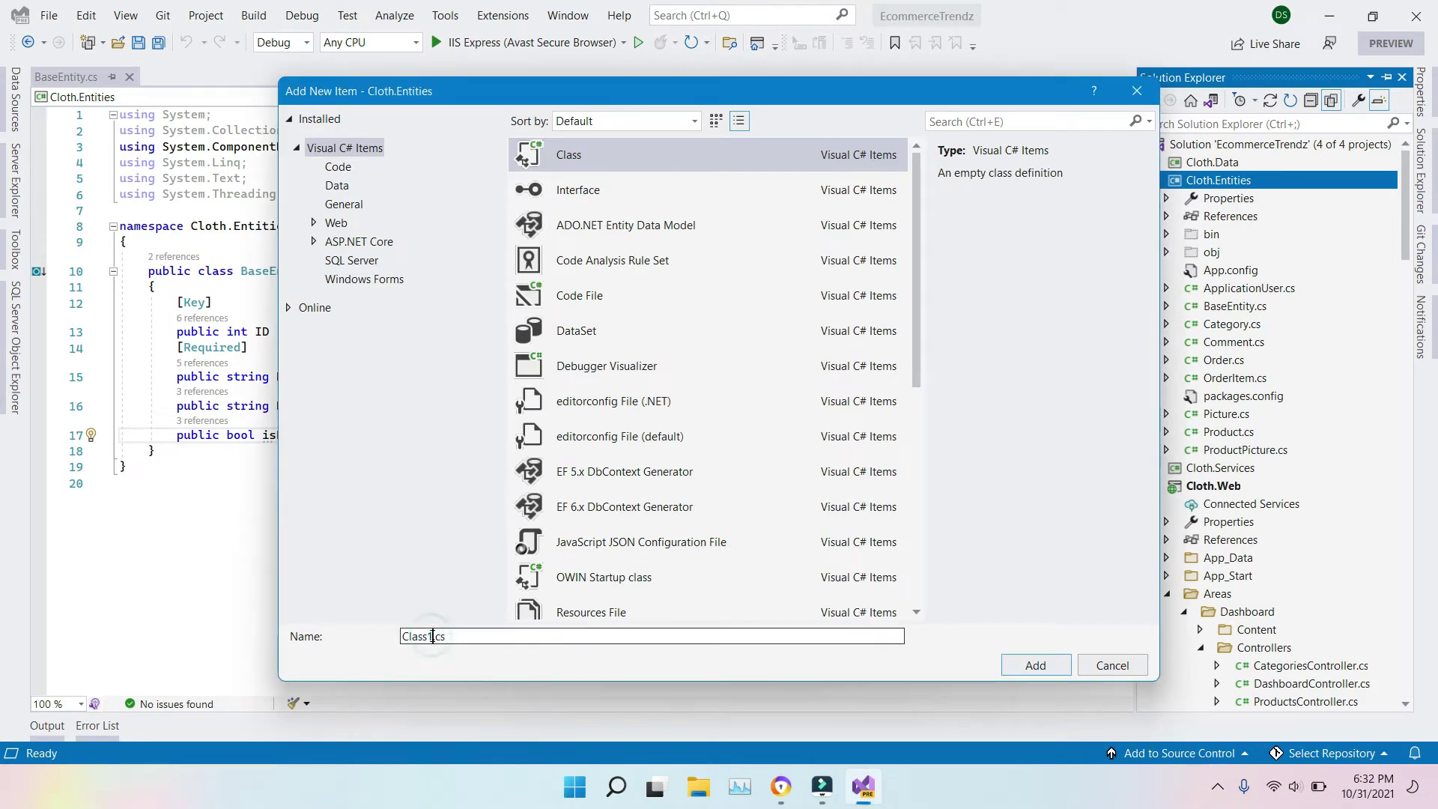
double_click(431, 636)
text(B)
text(aseCategory)
key(Return)
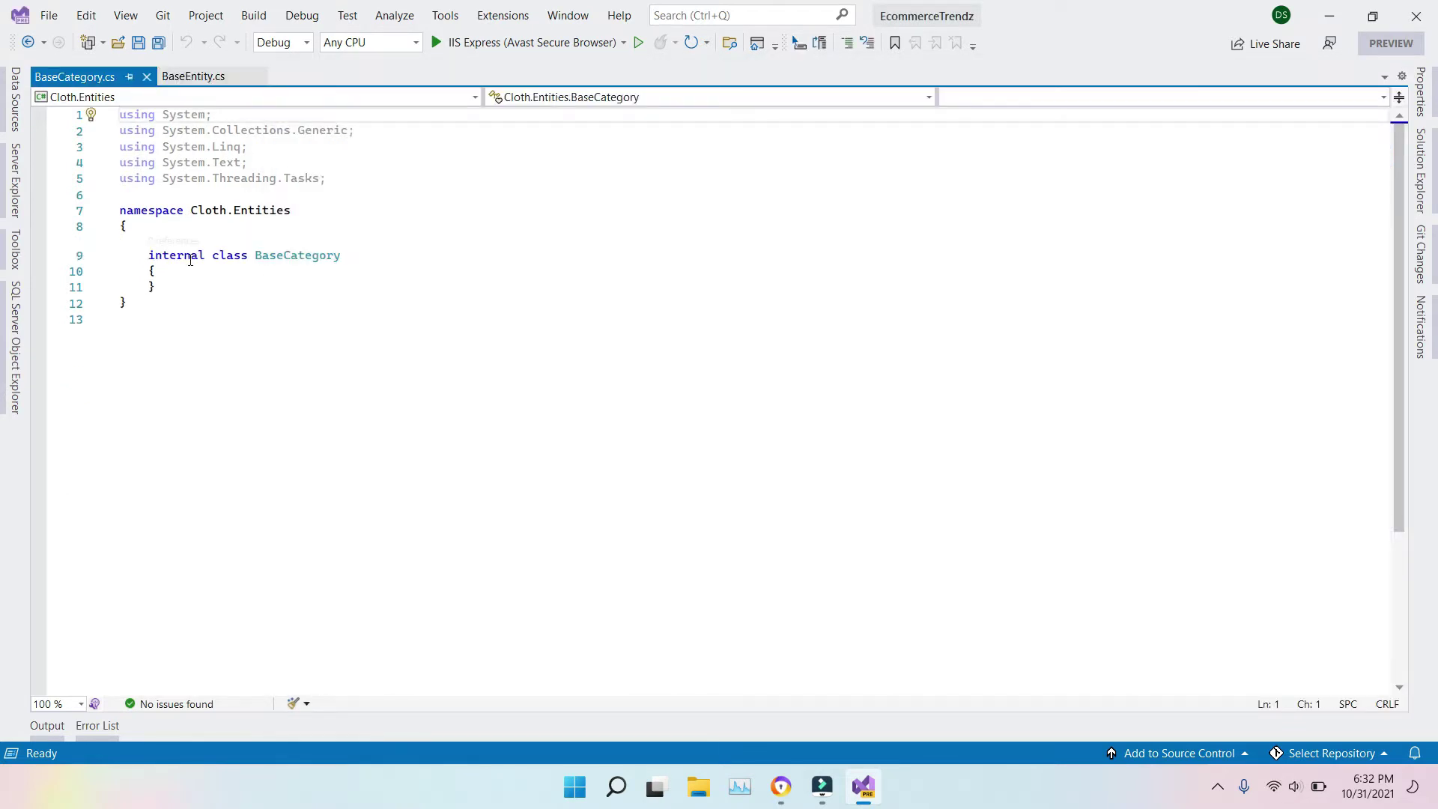
Step: Change the BaseCategory class modifier from internal to public
double_click(190, 260)
text(pu)
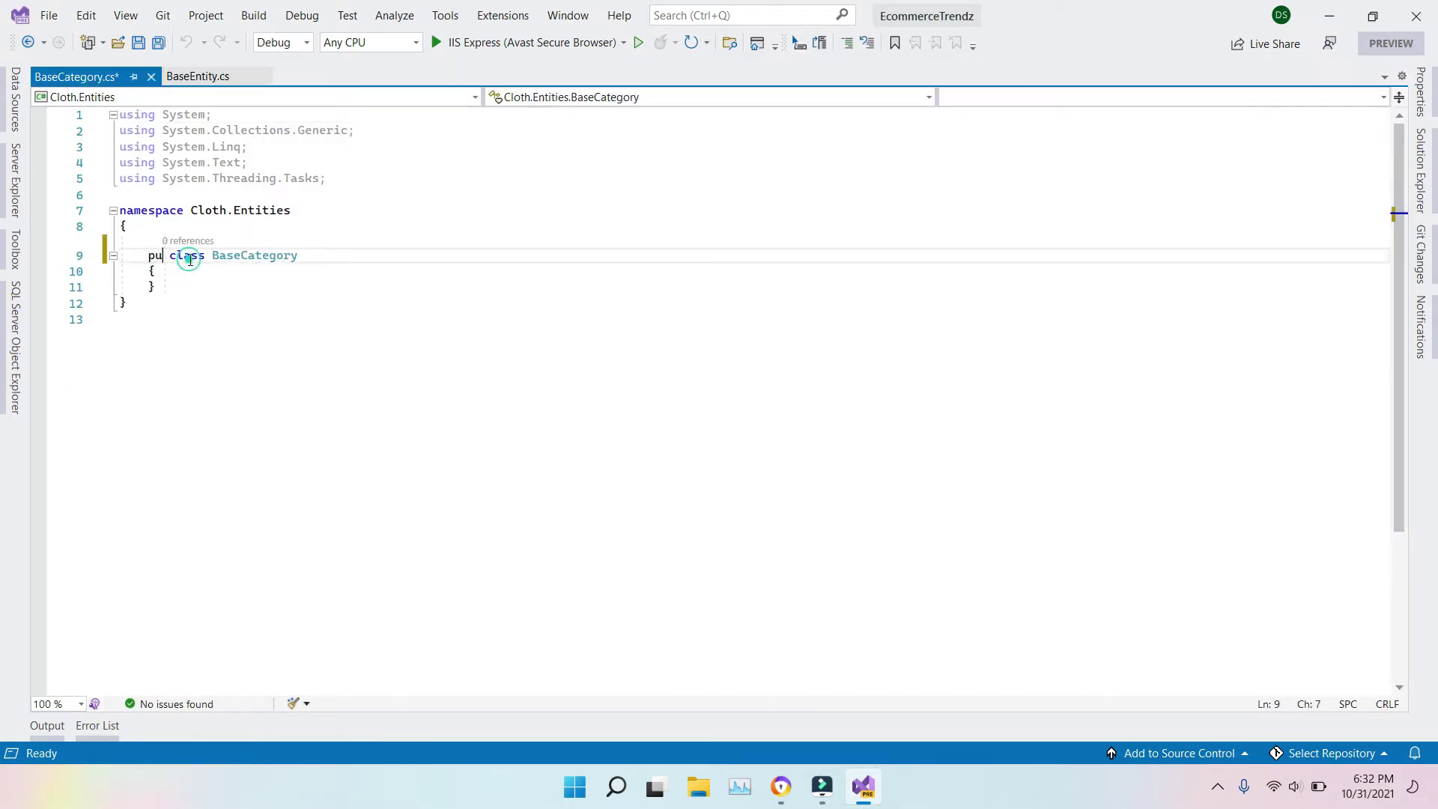
key(Tab)
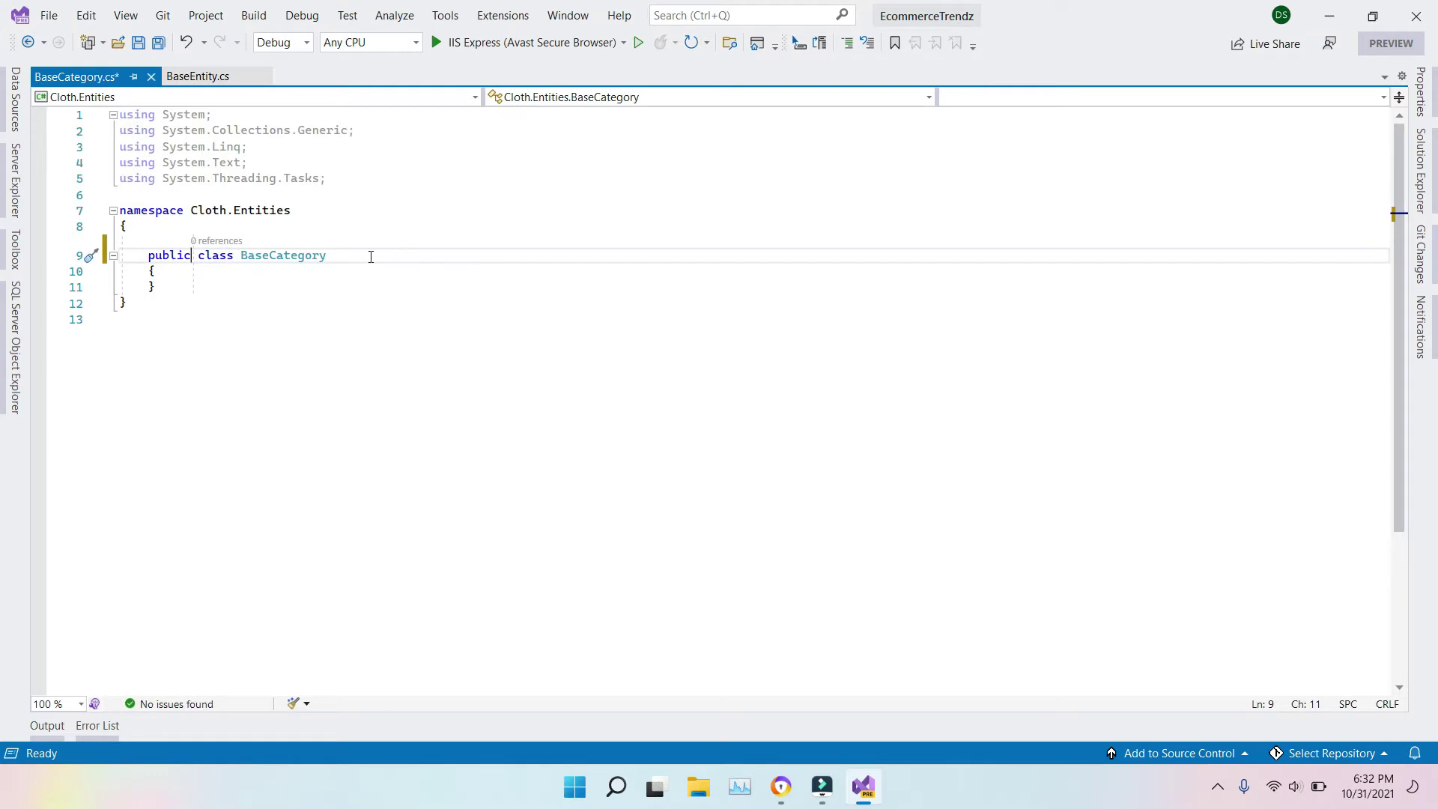
Step: Make BaseCategory inherit from BaseEntity and save the file
click(370, 256)
text(:)
click(370, 256)
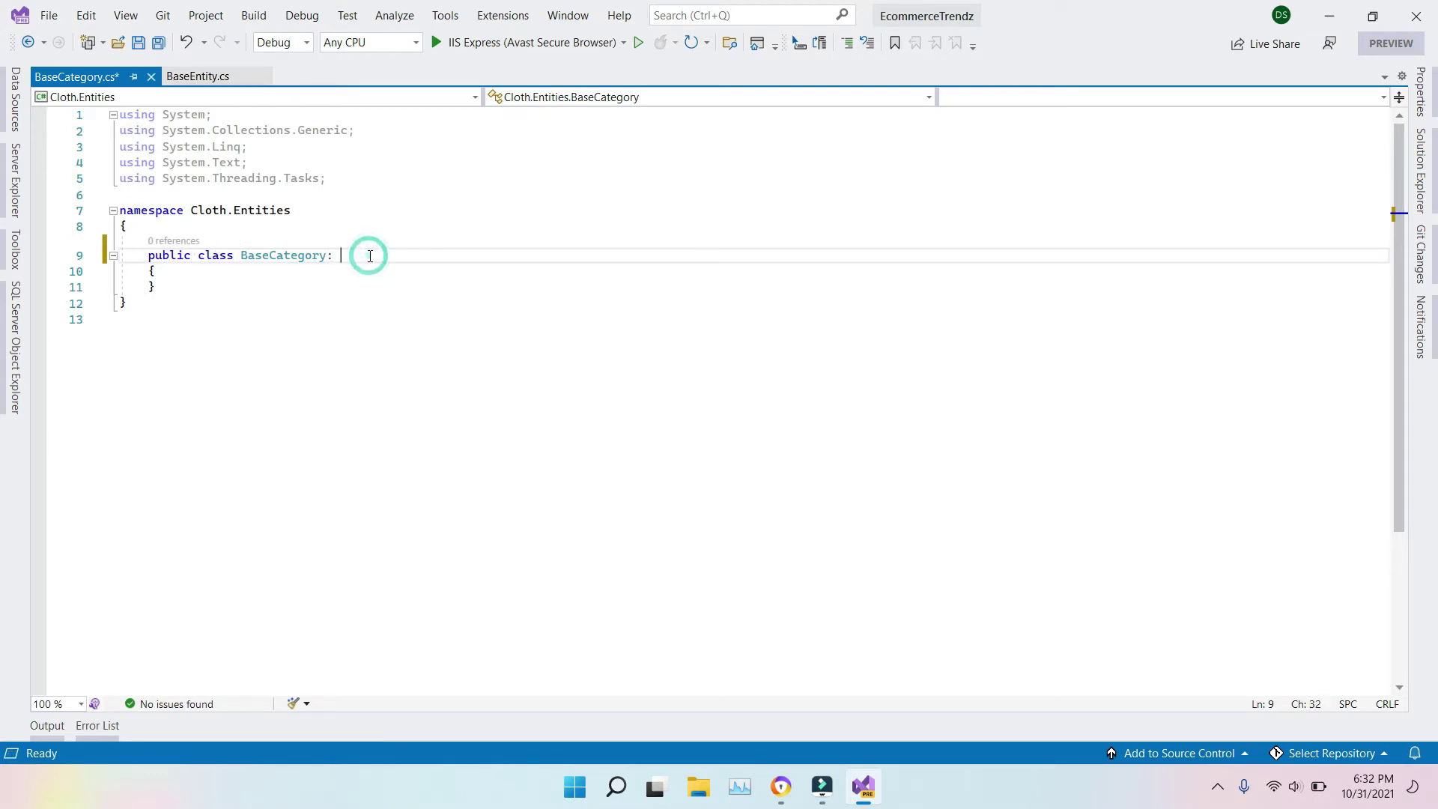
text(Base)
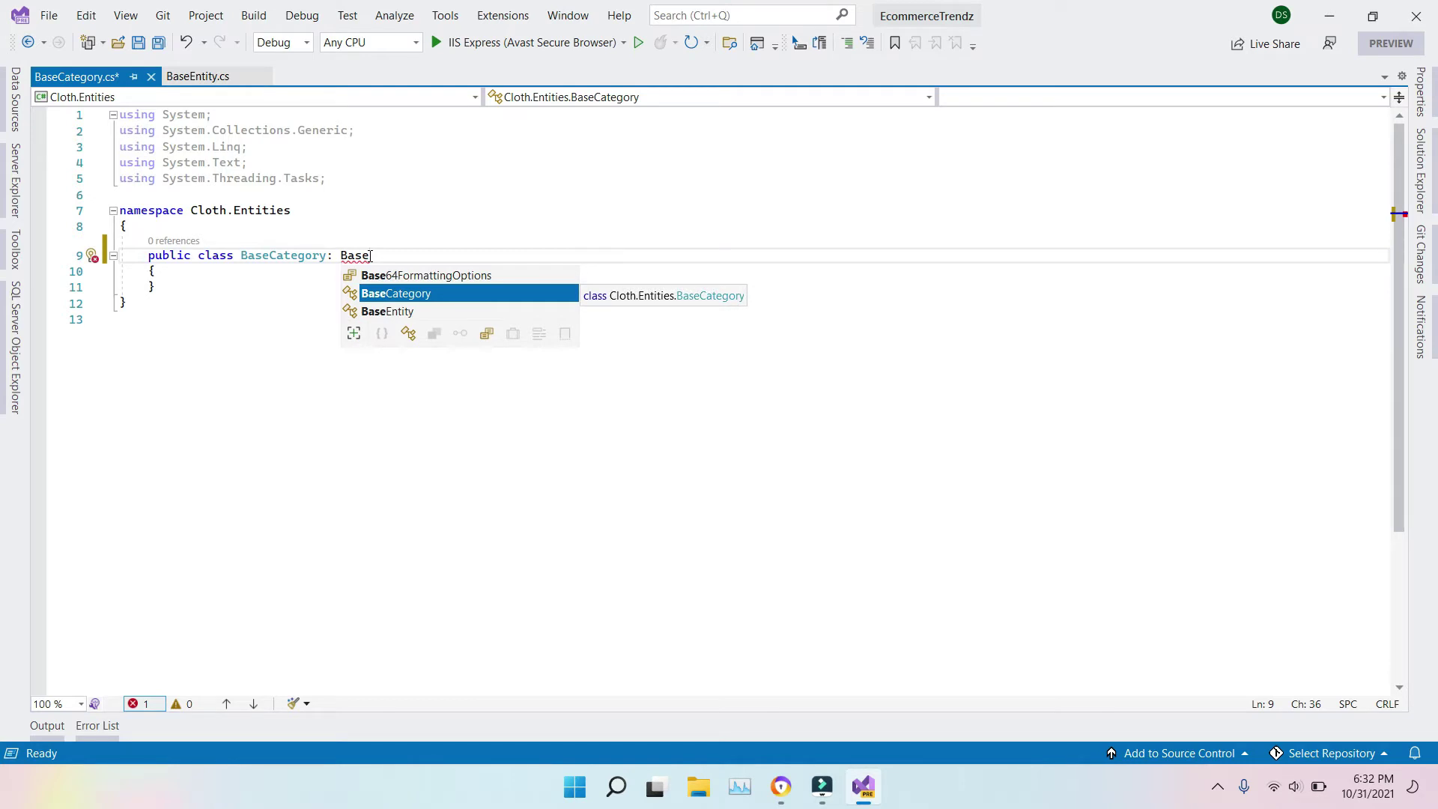
key(Up)
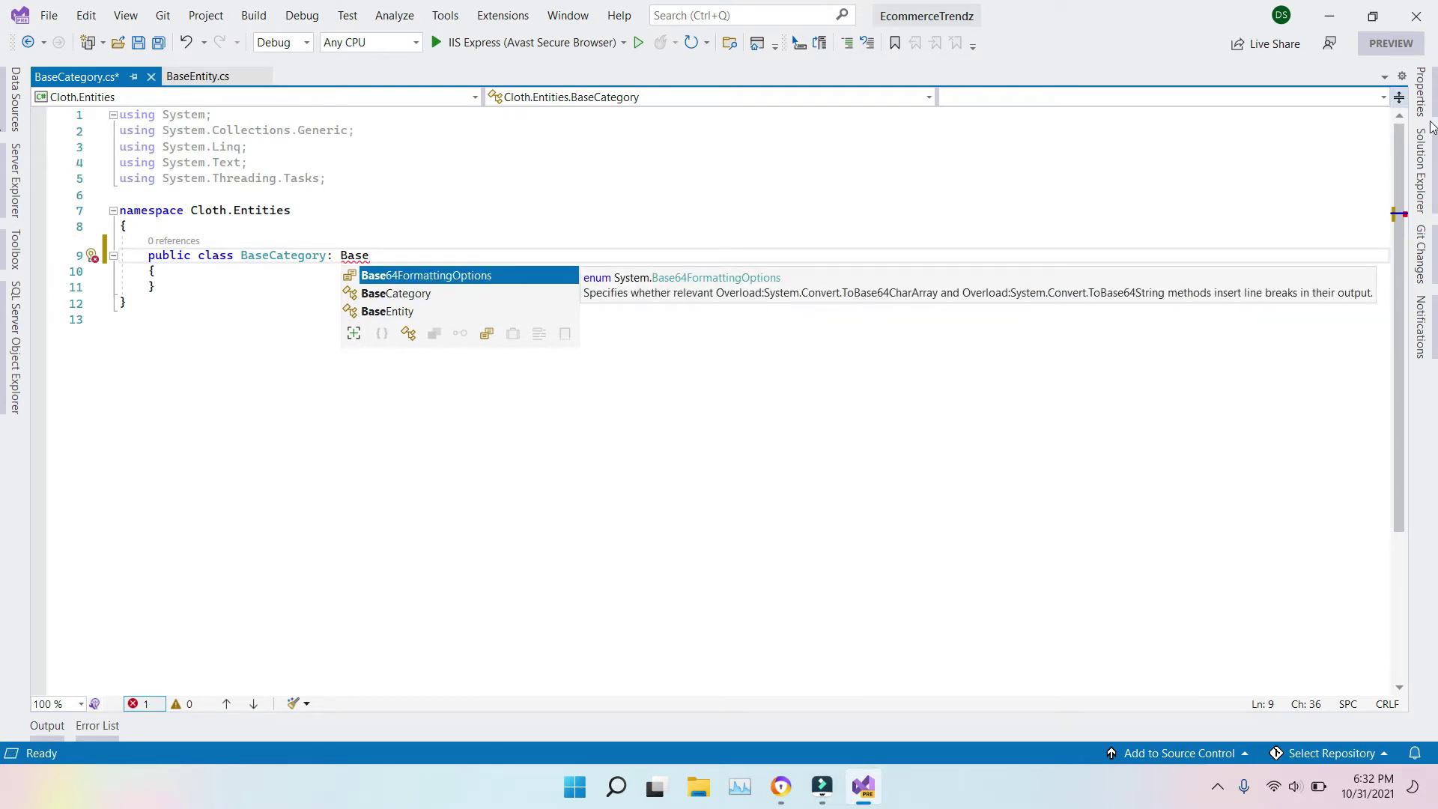
key(ctrl+alt+l)
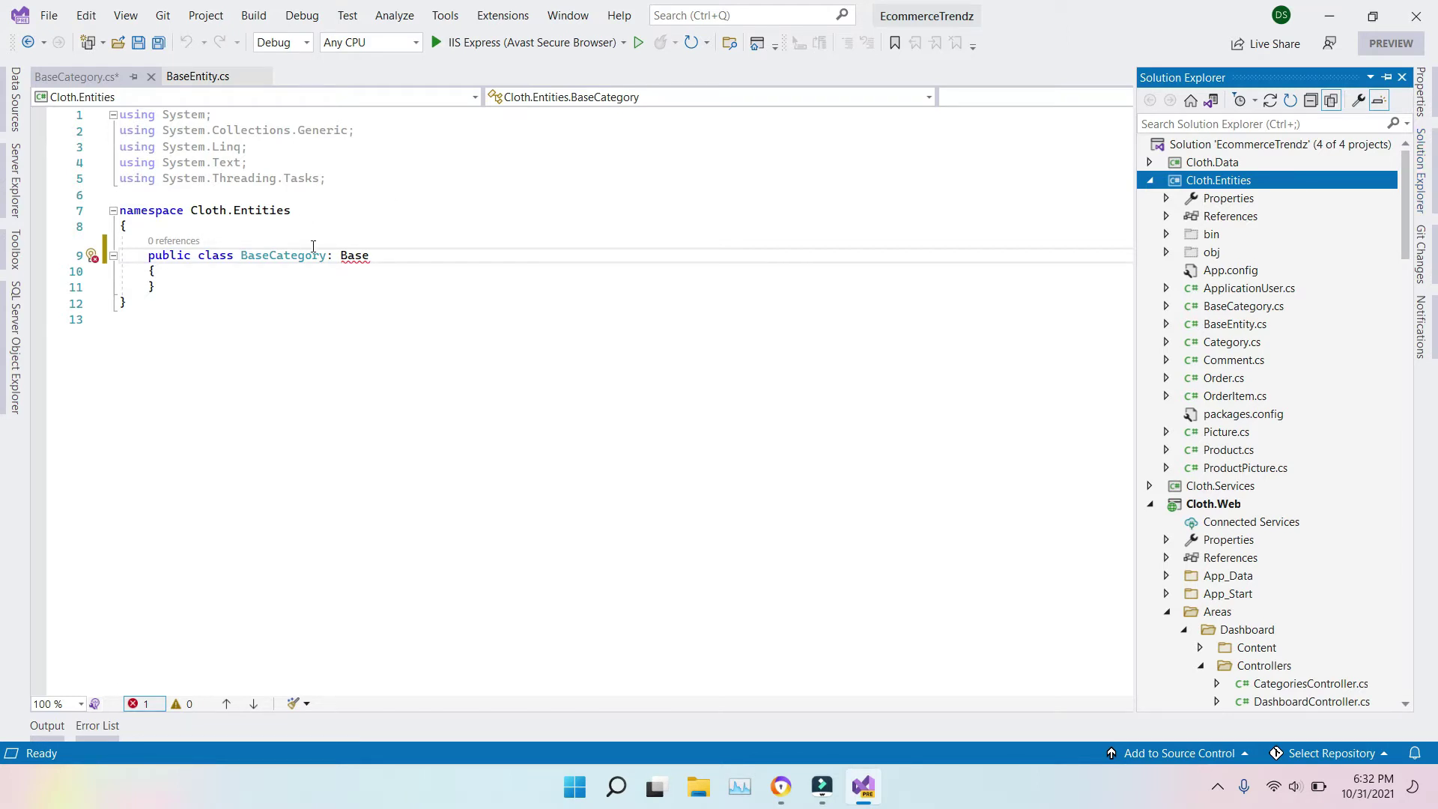
double_click(355, 255)
text(B)
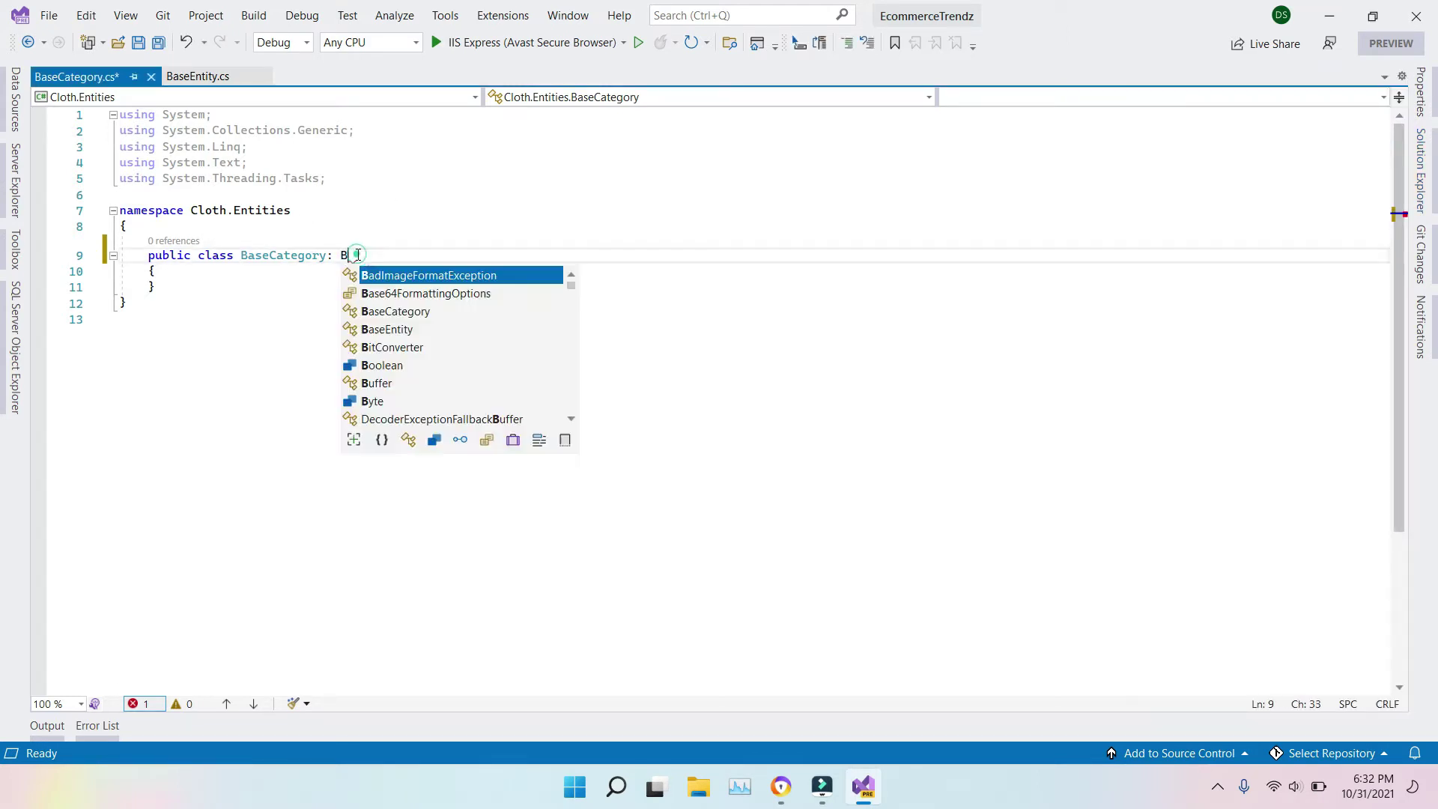
text(ase)
key(Down)
key(Down)
key(Tab)
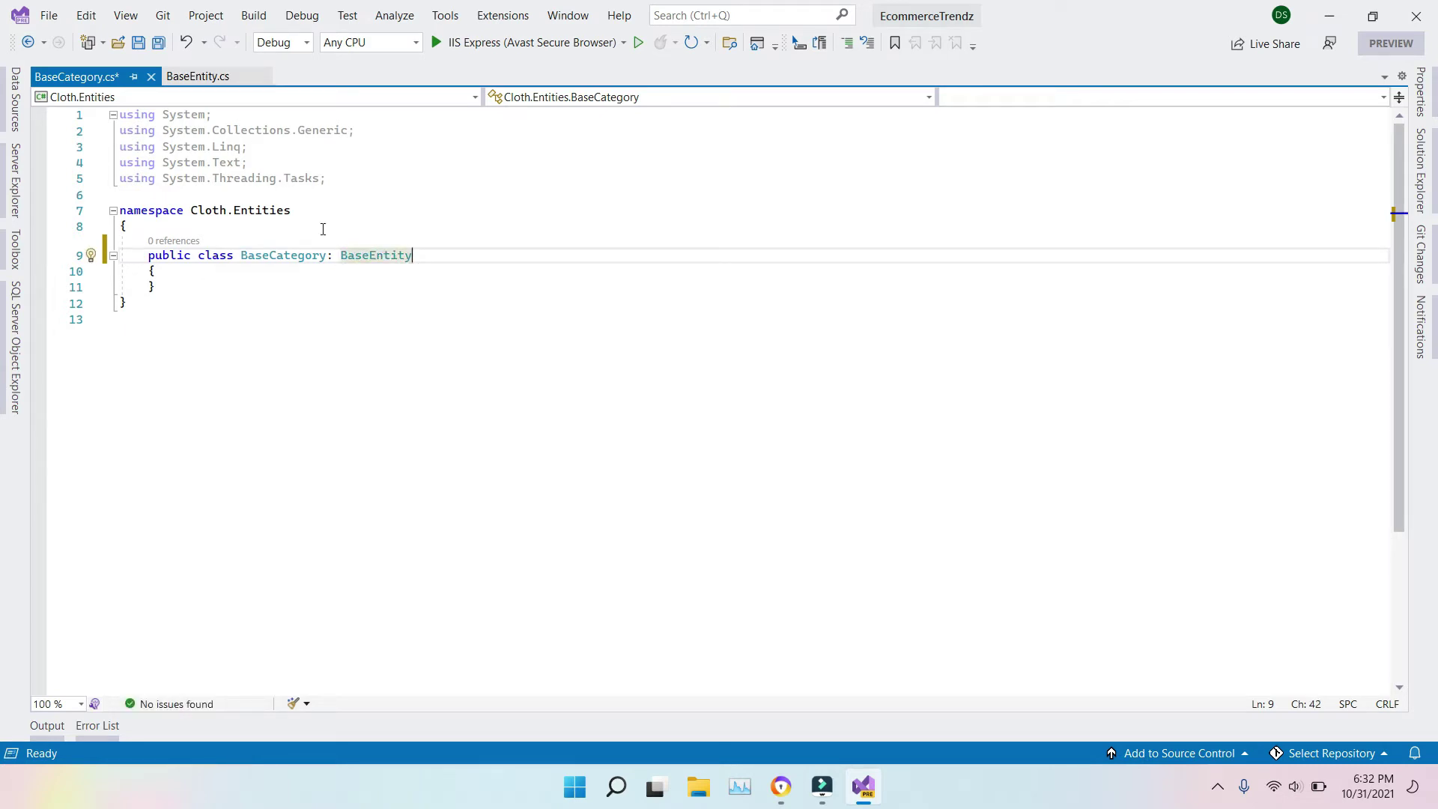
key(ctrl+s)
click(201, 77)
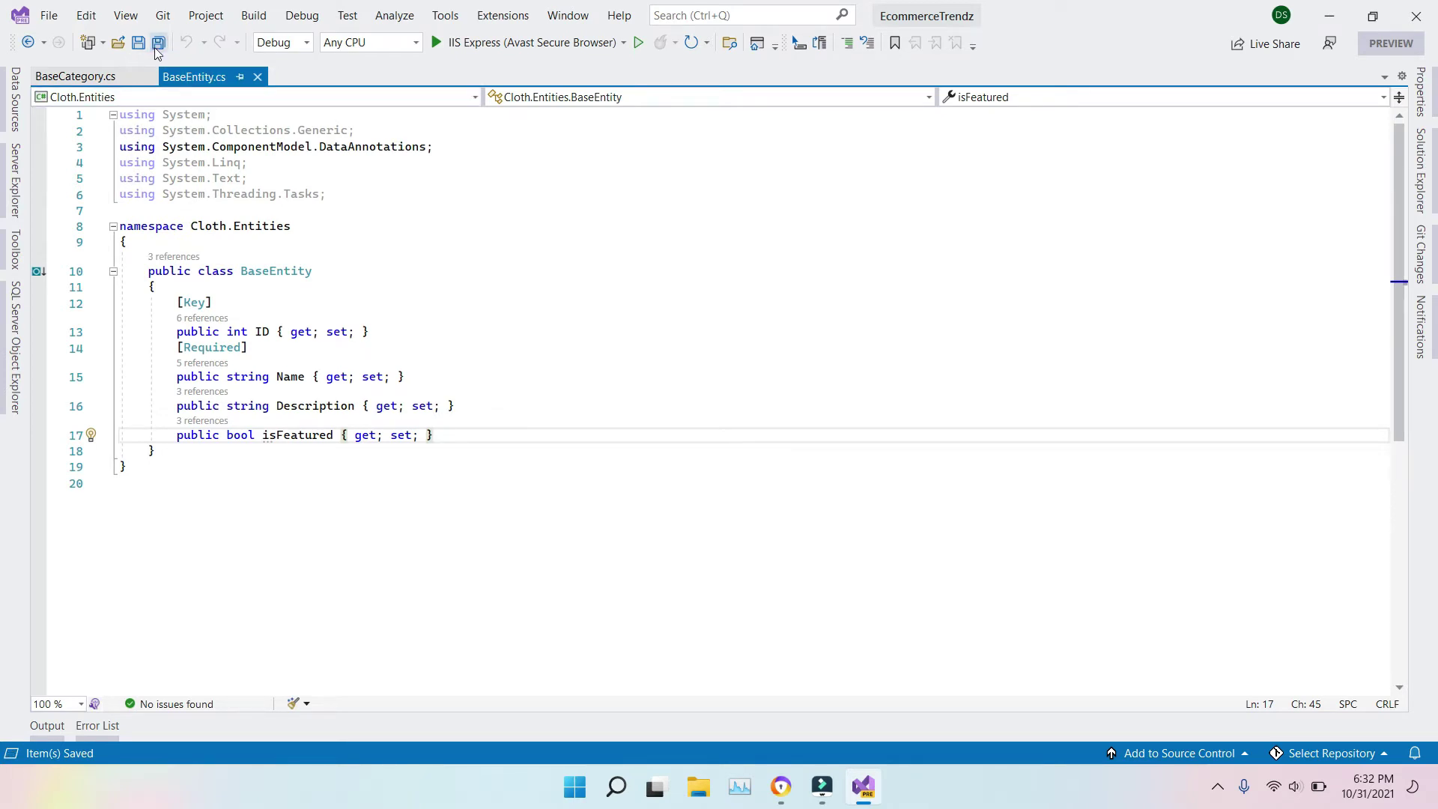
Step: Open ApplicationDbContext.cs from Cloth.Data and look over its DbSet properties
click(55, 77)
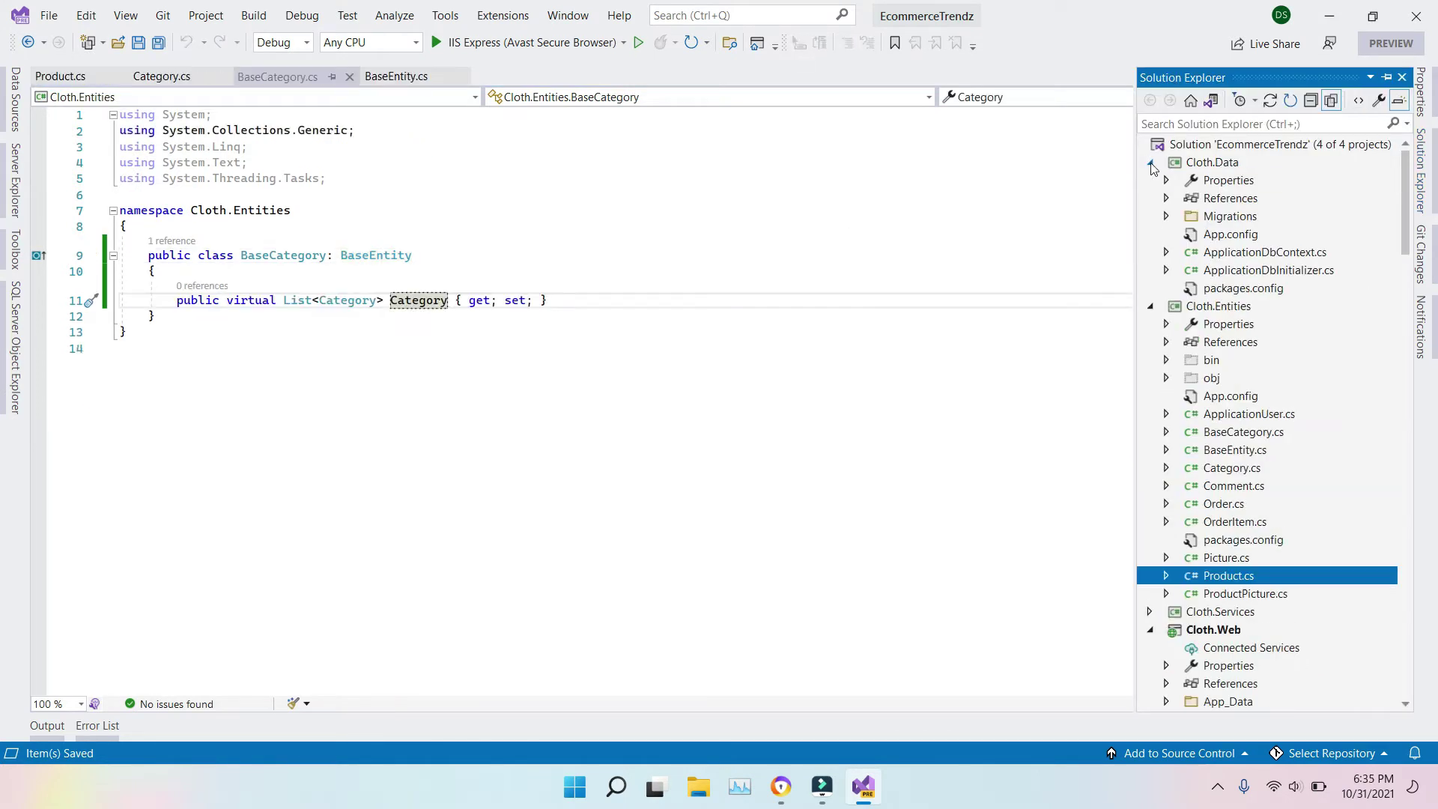
double_click(1279, 252)
click(534, 531)
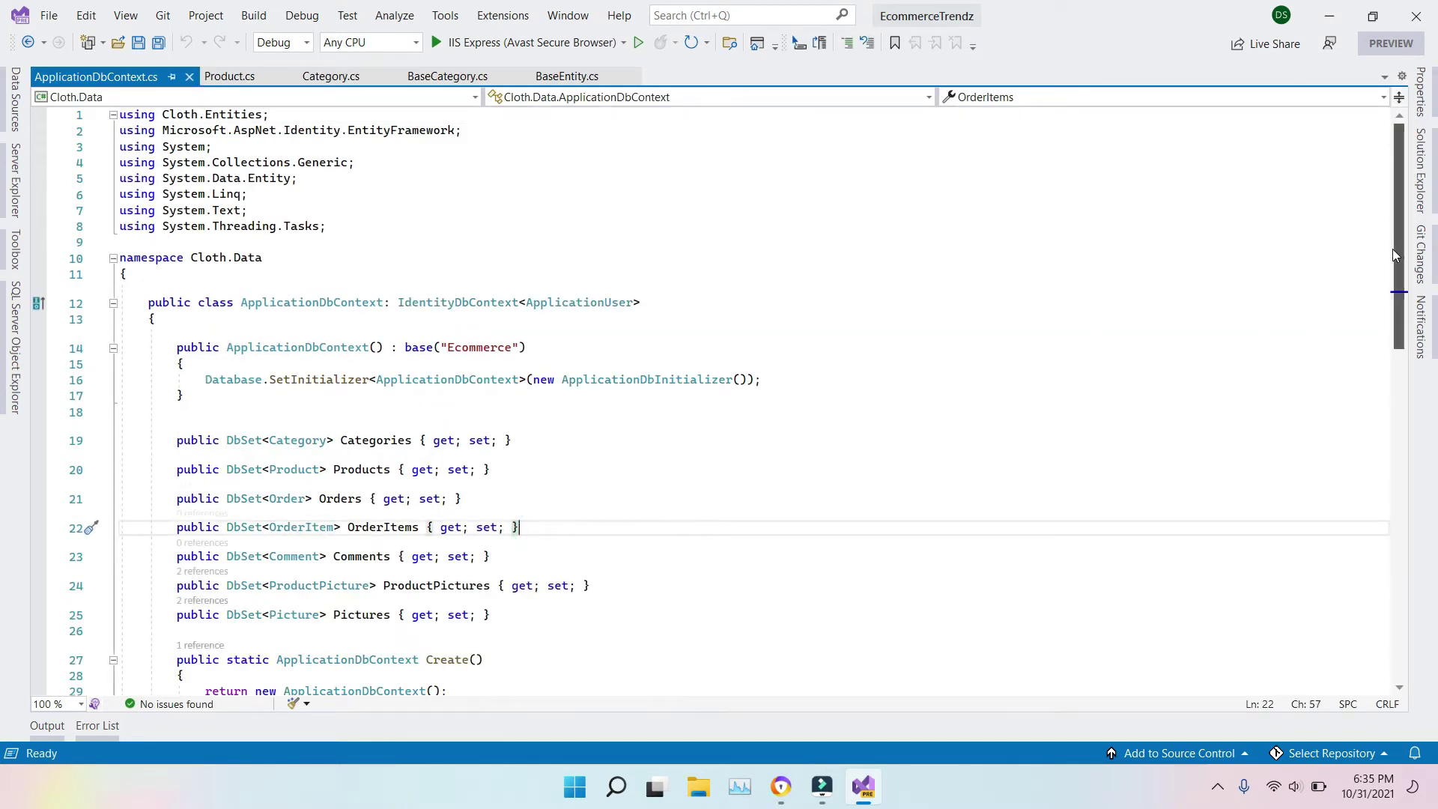
scroll(1392, 248, down, 4)
scroll(1391, 249, up, 3)
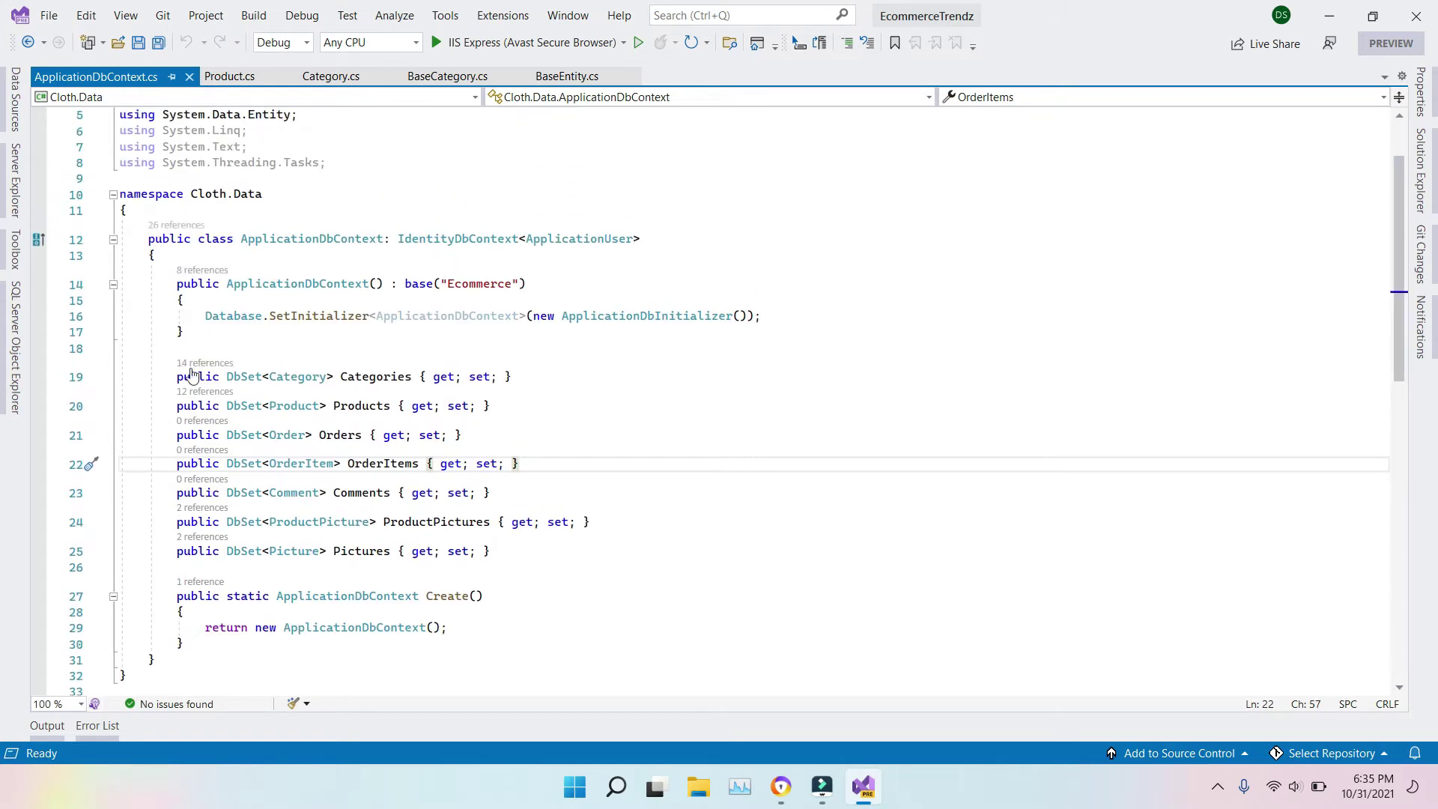